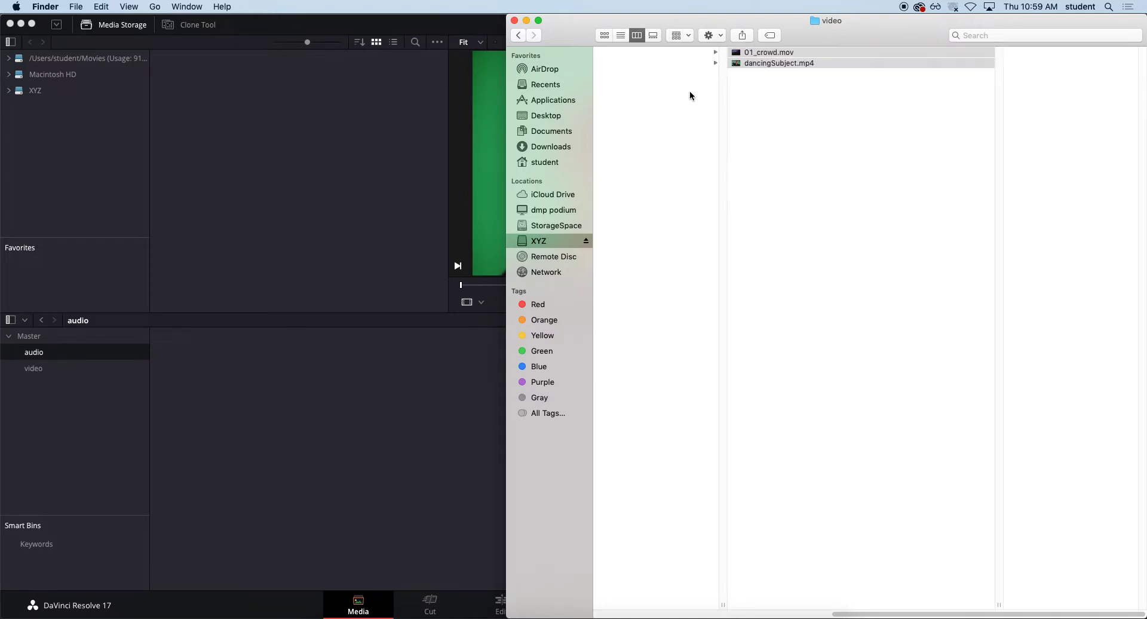
Step: Import the contents of the assignment5Compositing audio folder from Finder into the audio bin in DaVinci Resolve
left_click(667, 95)
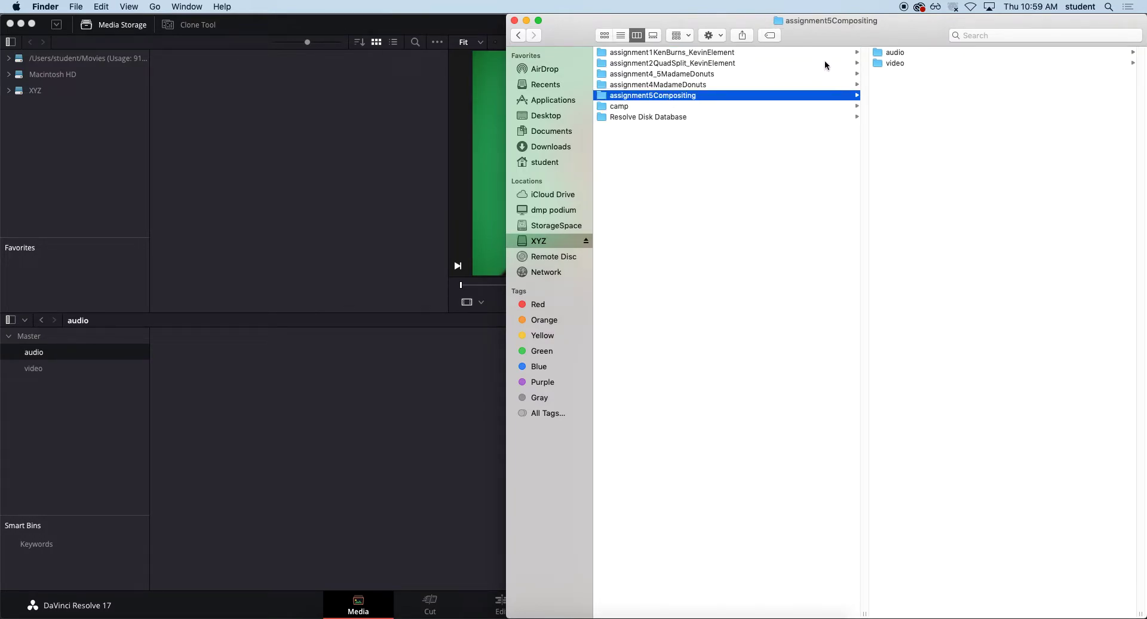
left_click(884, 52)
left_click_drag(885, 53, 289, 410)
left_click(363, 425)
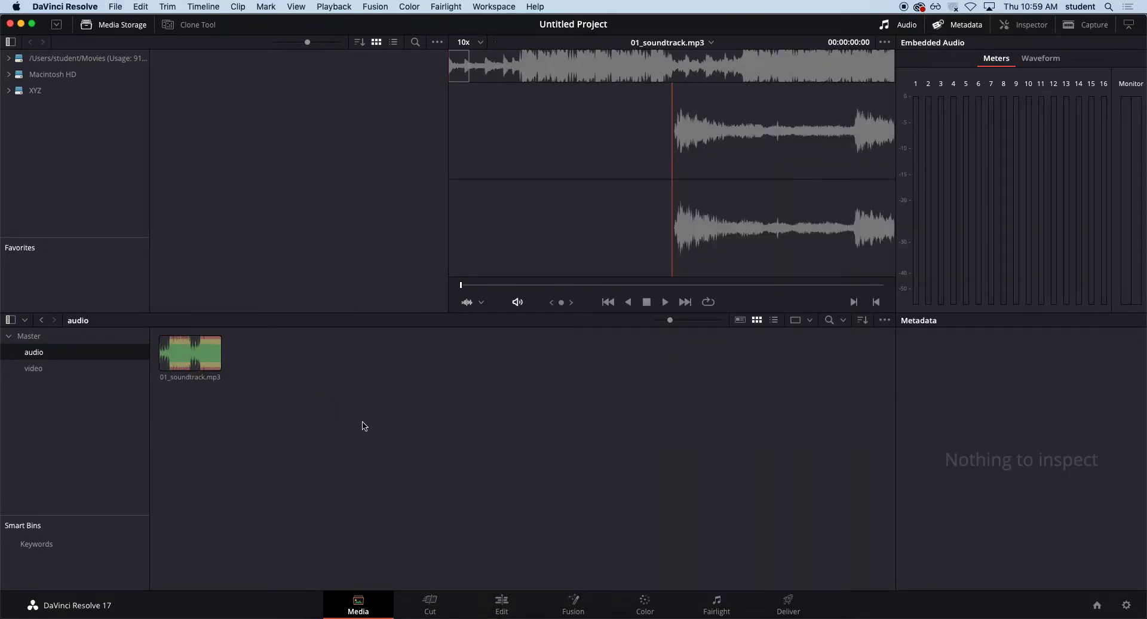
Step: On the Edit page, create a timeline from 01_crowd.mov in the video bin, placing the clip on Video 1 at 01:00:00:00
left_click(48, 369)
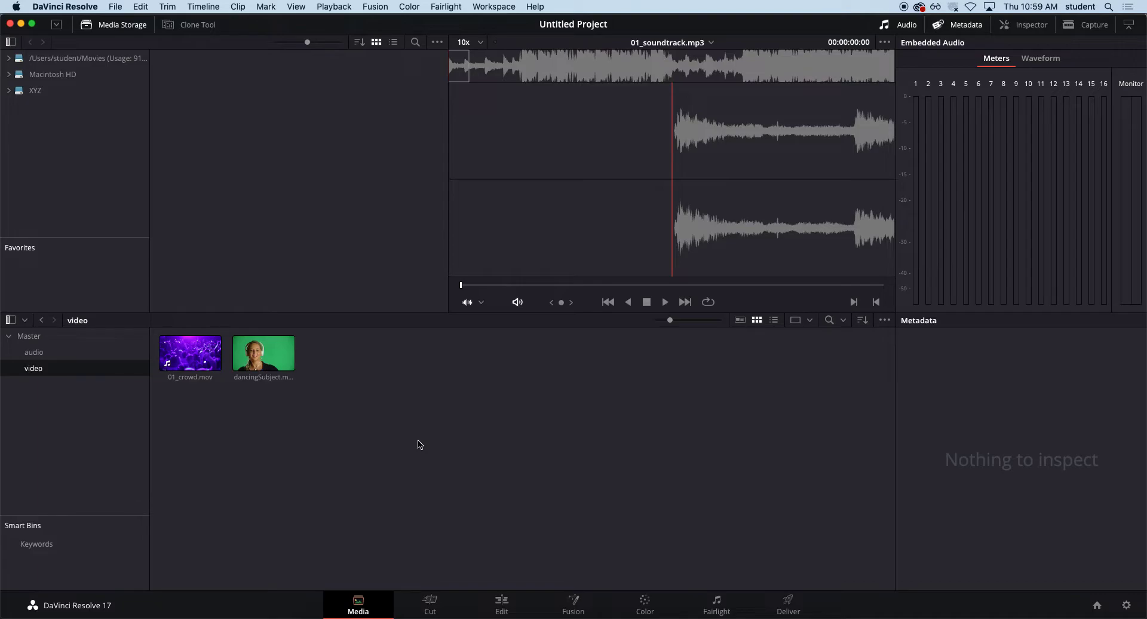
left_click(505, 609)
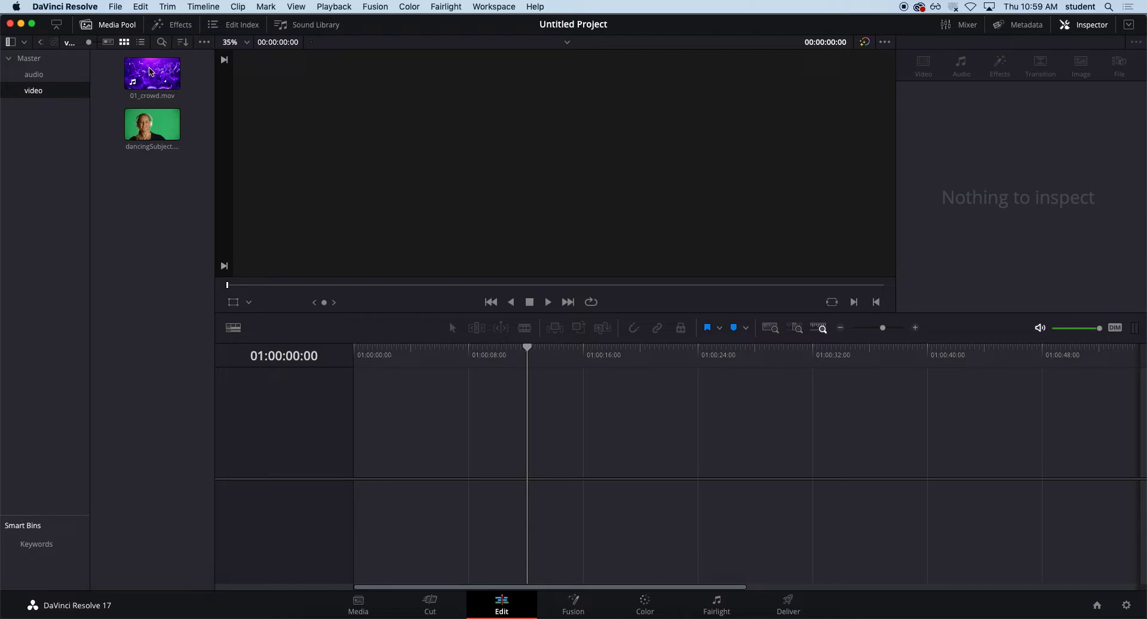
left_click(152, 79)
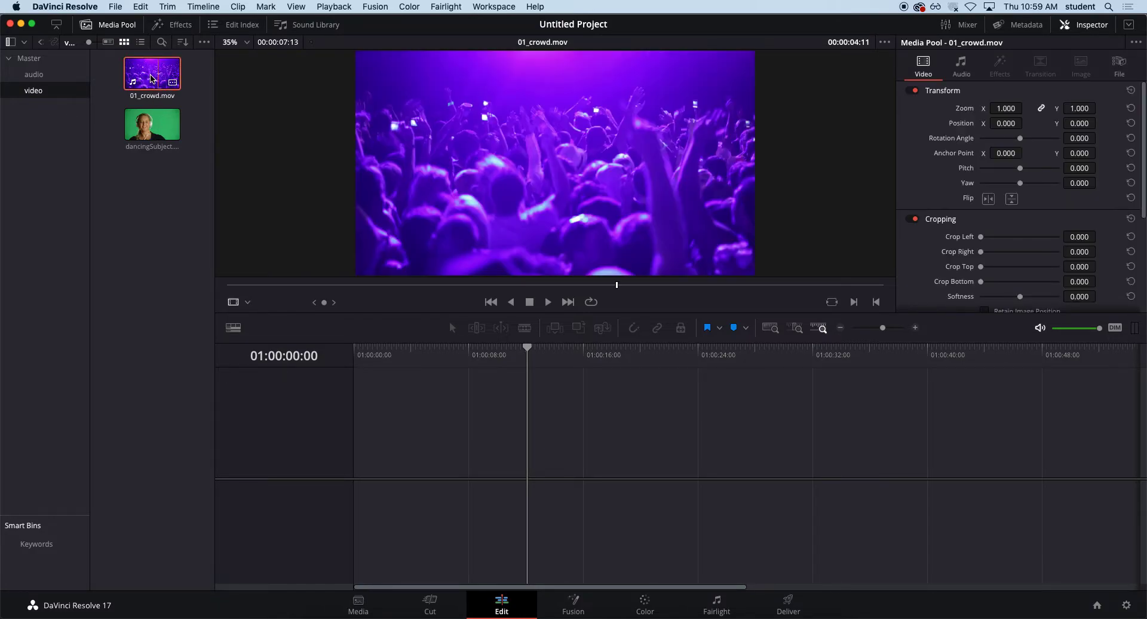
left_click_drag(152, 78, 361, 470)
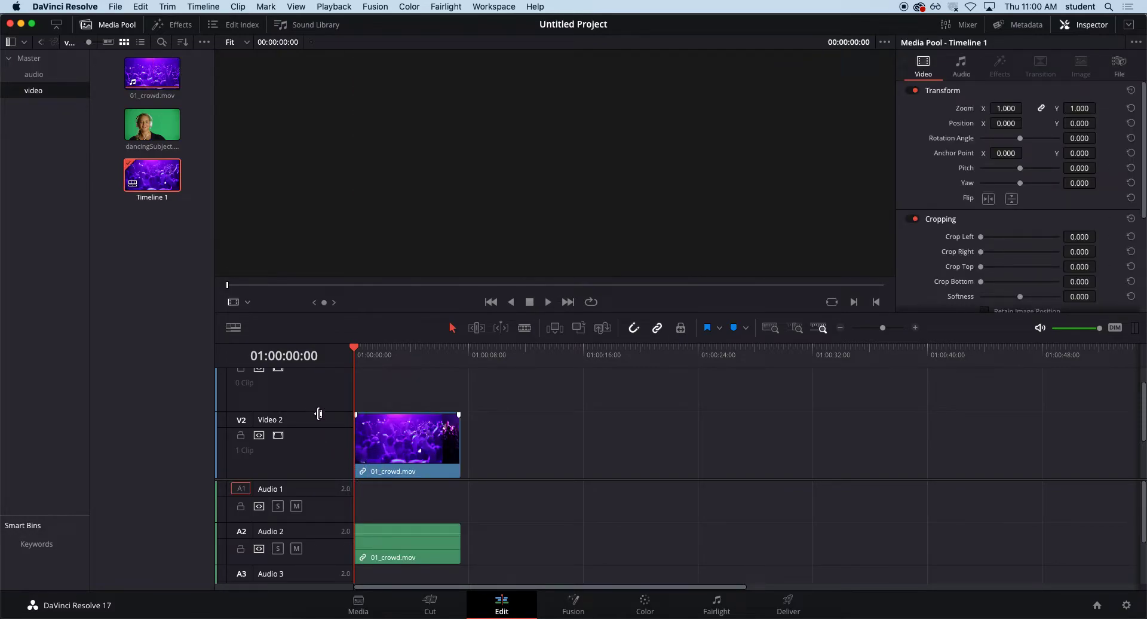
left_click_drag(380, 395, 379, 461)
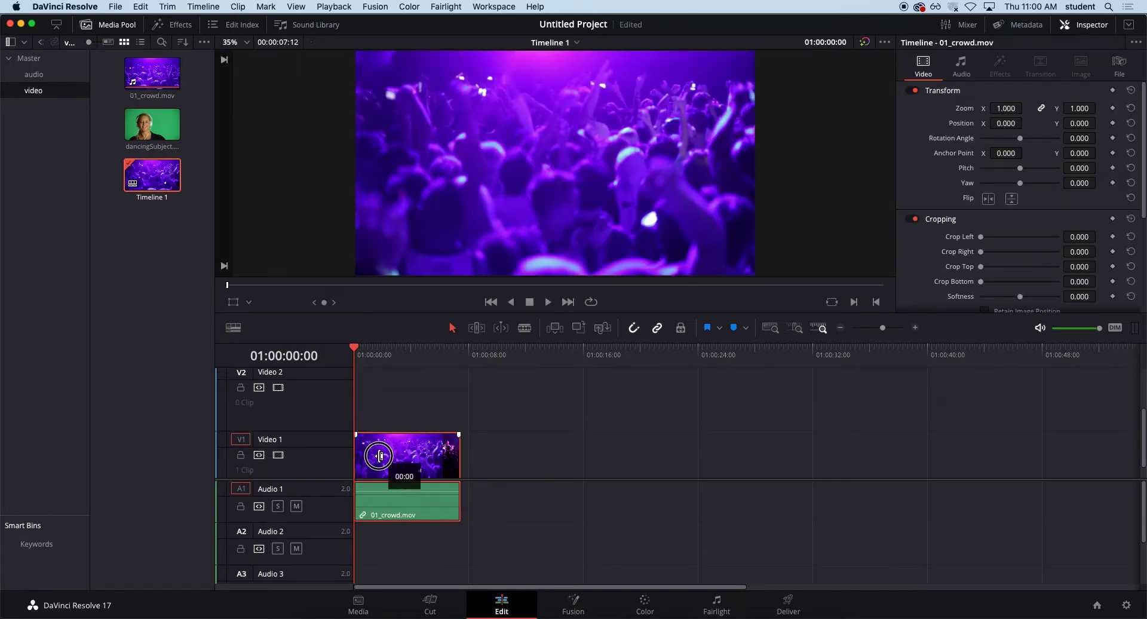
left_click_drag(315, 431, 315, 444)
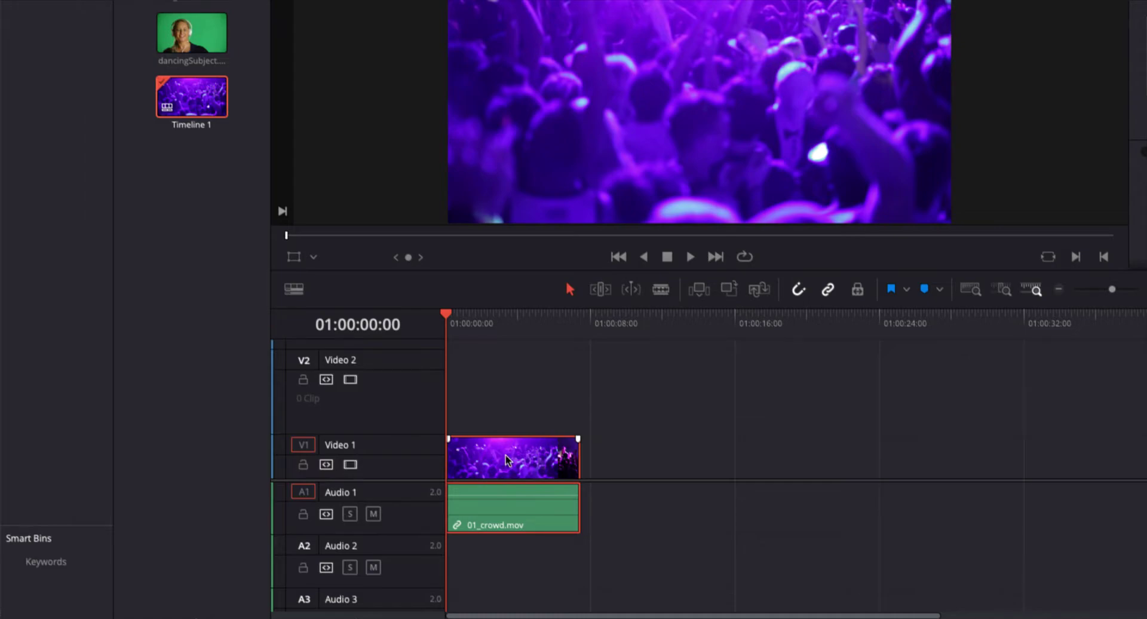
Step: Delete the crowd clip with its audio and add only the video of 01_crowd.mov to the start of Video 1, with the Inspector hidden
key("BackSpace")
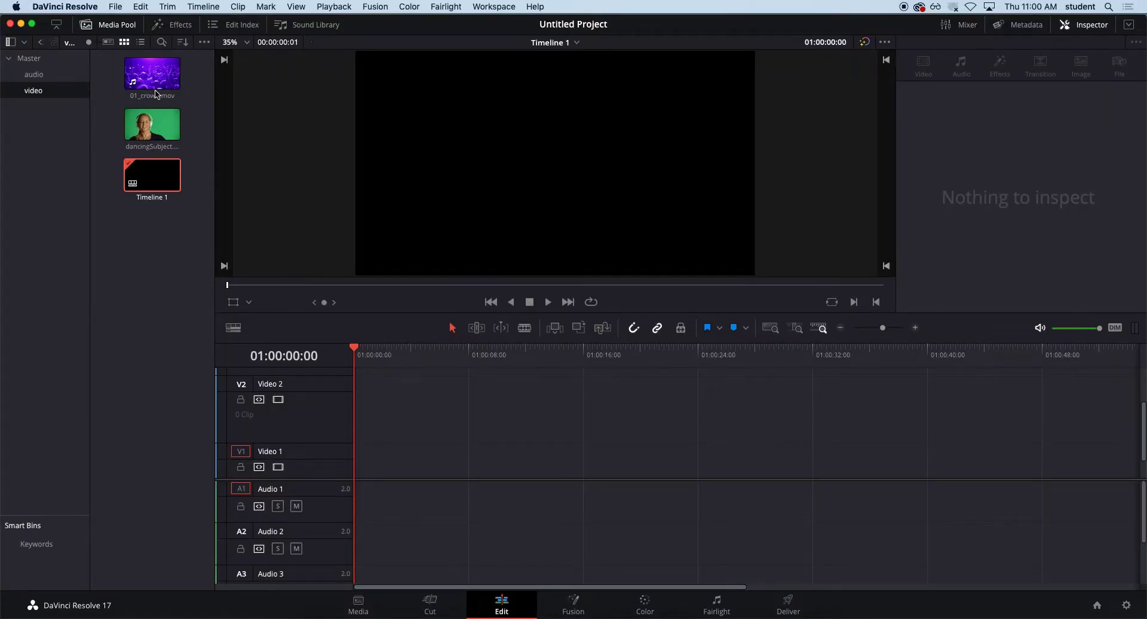
left_click(160, 87)
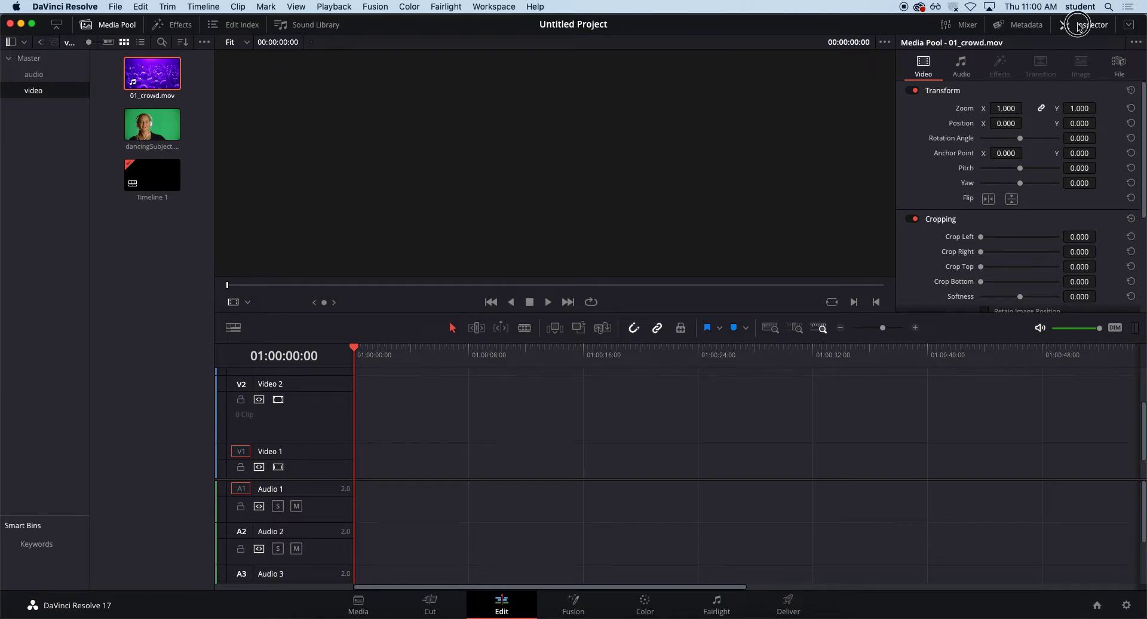
left_click(1080, 26)
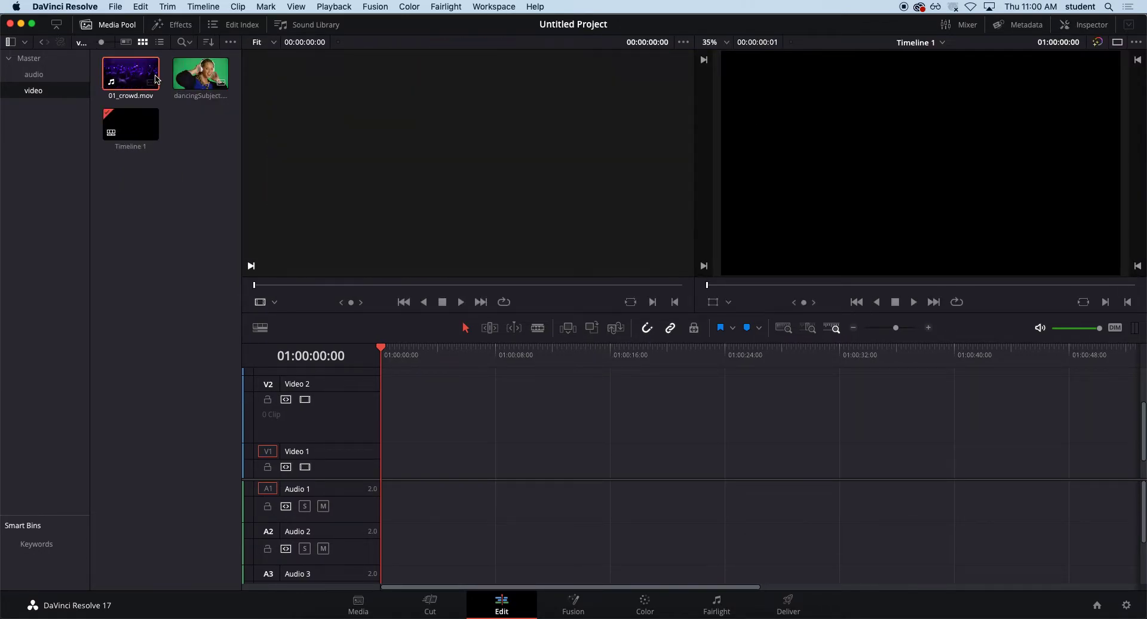
left_click(139, 79)
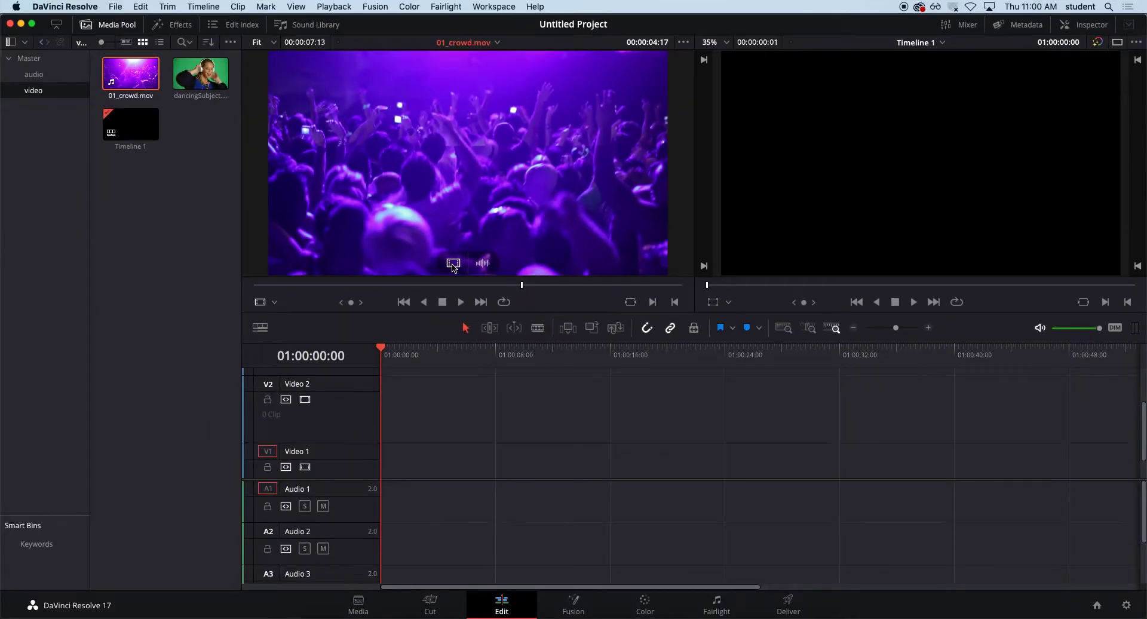
left_click_drag(454, 263, 385, 488)
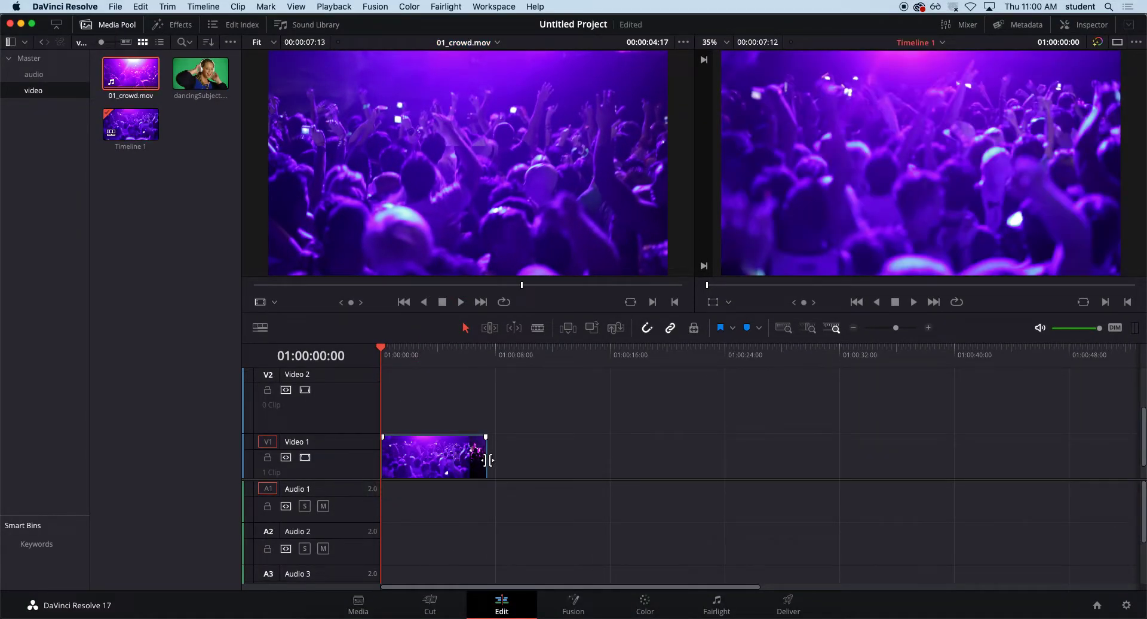
Step: Place dancingSubject.mp4 on Video 2 at the start of the timeline, directly above the crowd clip
left_click(197, 78)
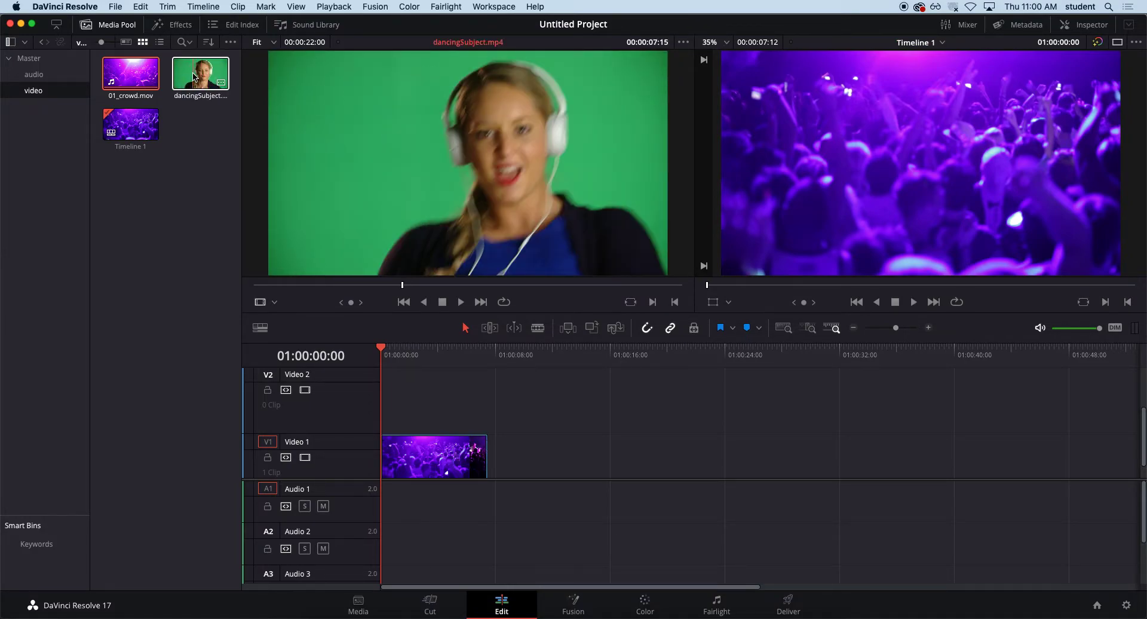
left_click_drag(197, 78, 379, 424)
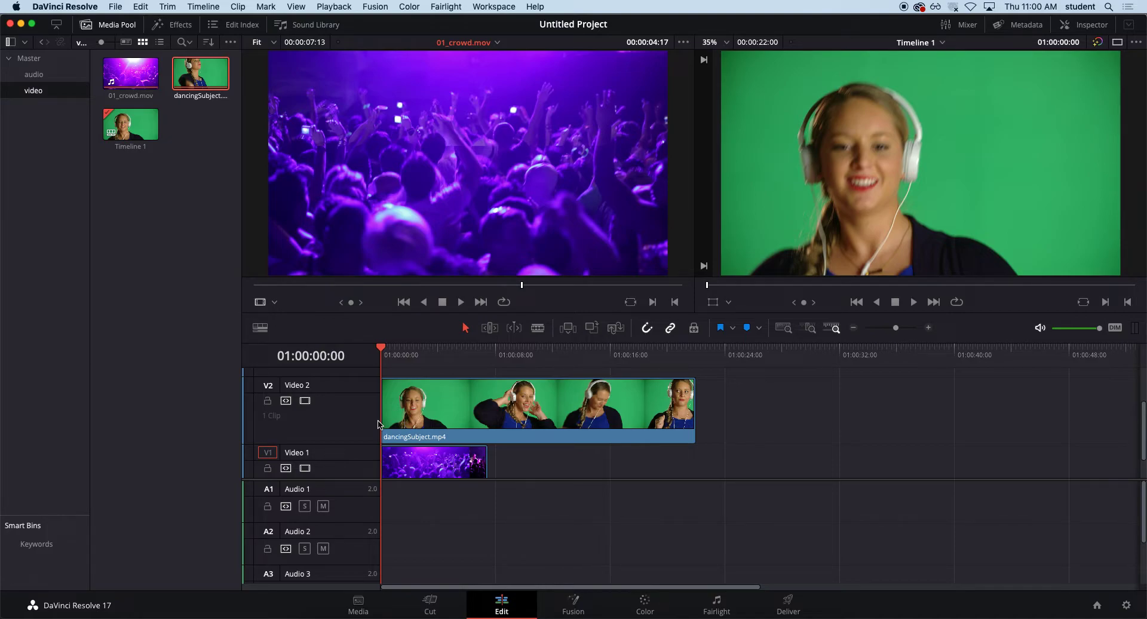
scroll(378, 425, "down", 1)
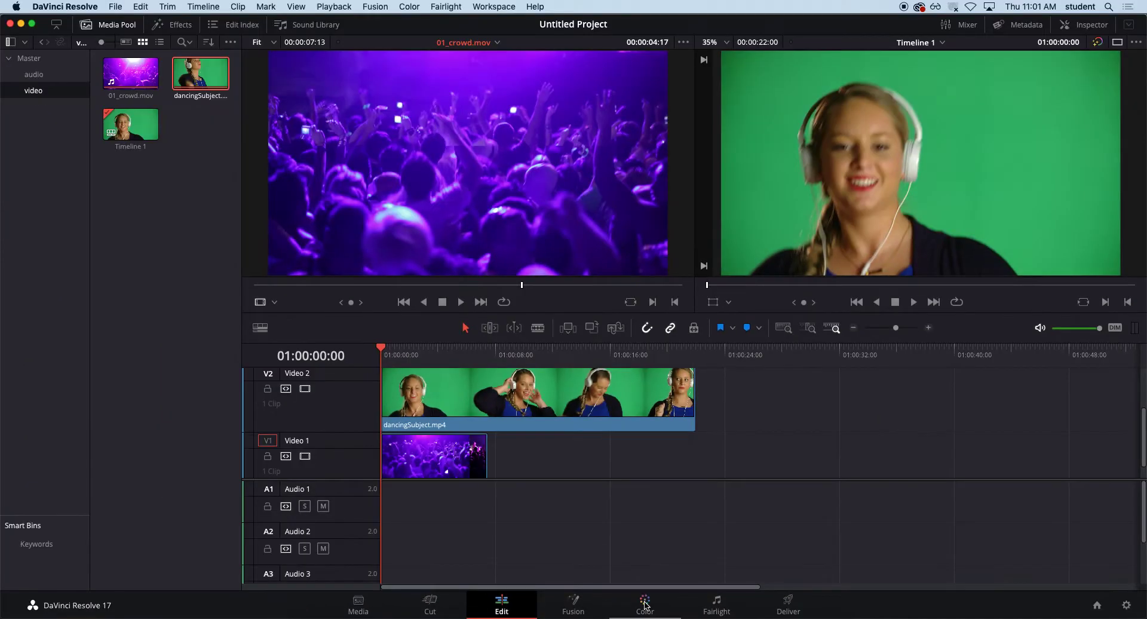
Step: Open the Color page and fit the whole green-screen frame in the viewer at 24%
left_click(645, 605)
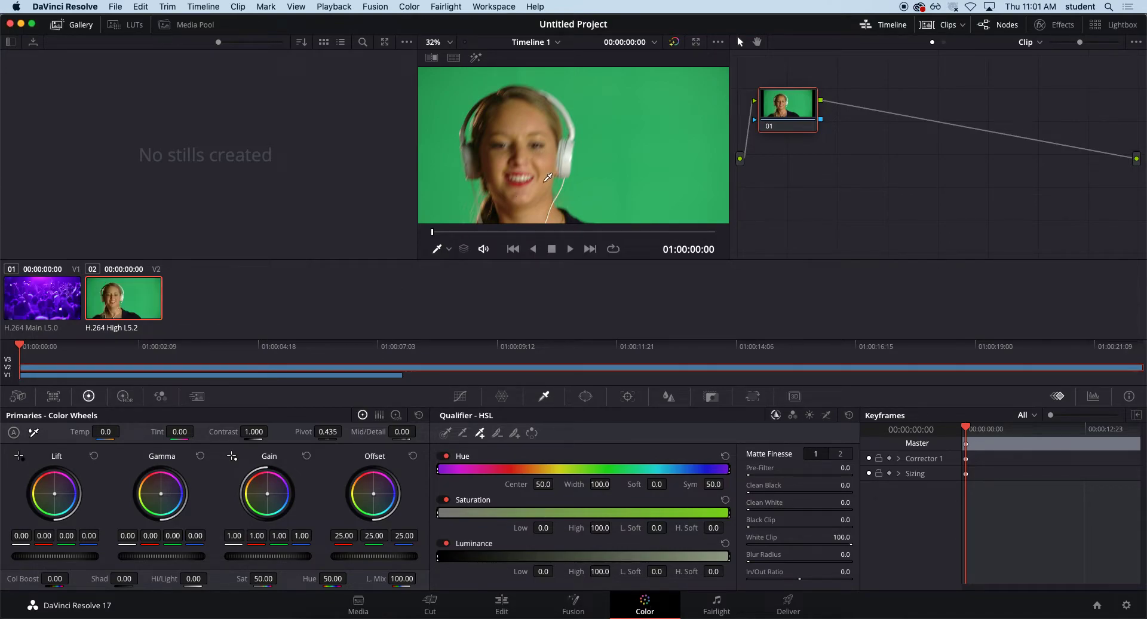
scroll(559, 176, "down", 2)
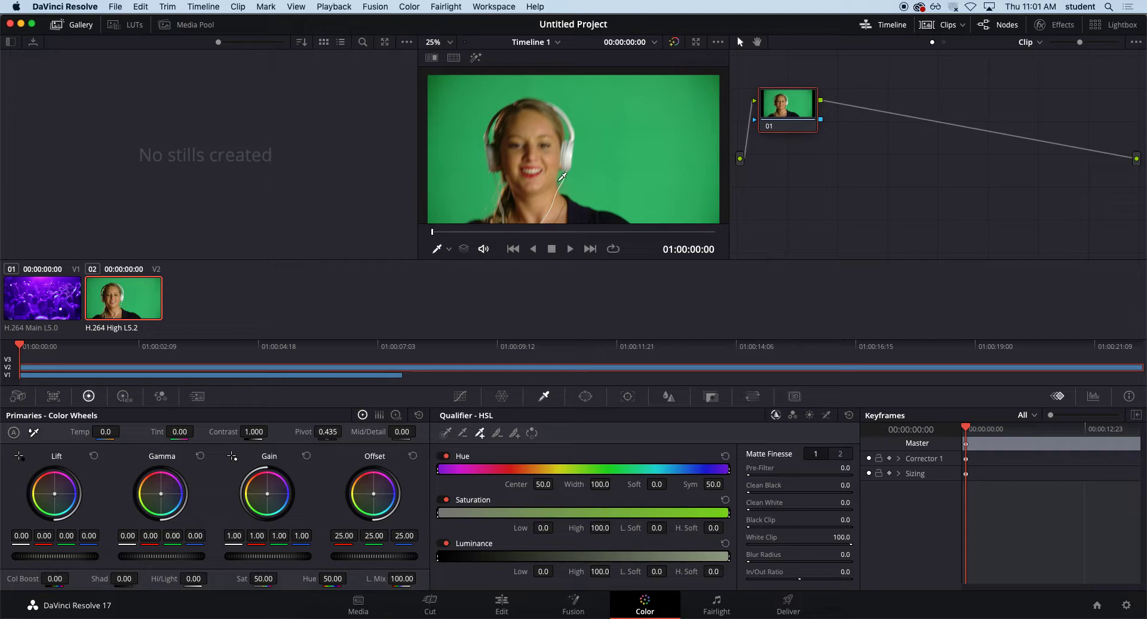
scroll(562, 176, "down", 1)
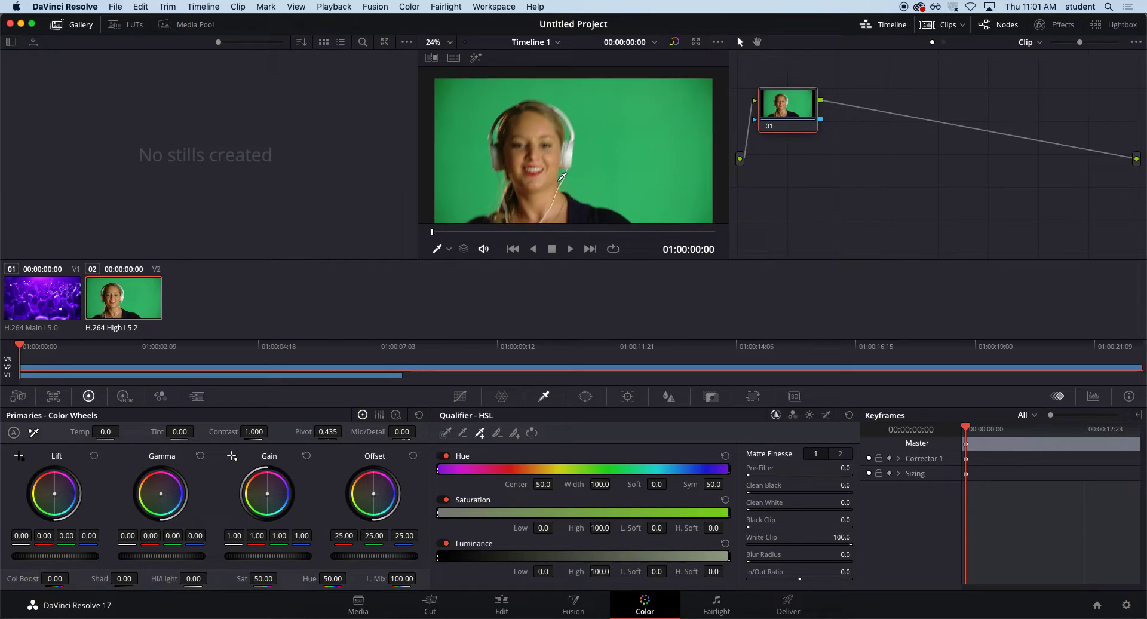
scroll(562, 178, "down", 2)
scroll(562, 178, "up", 2)
scroll(562, 178, "down", 1)
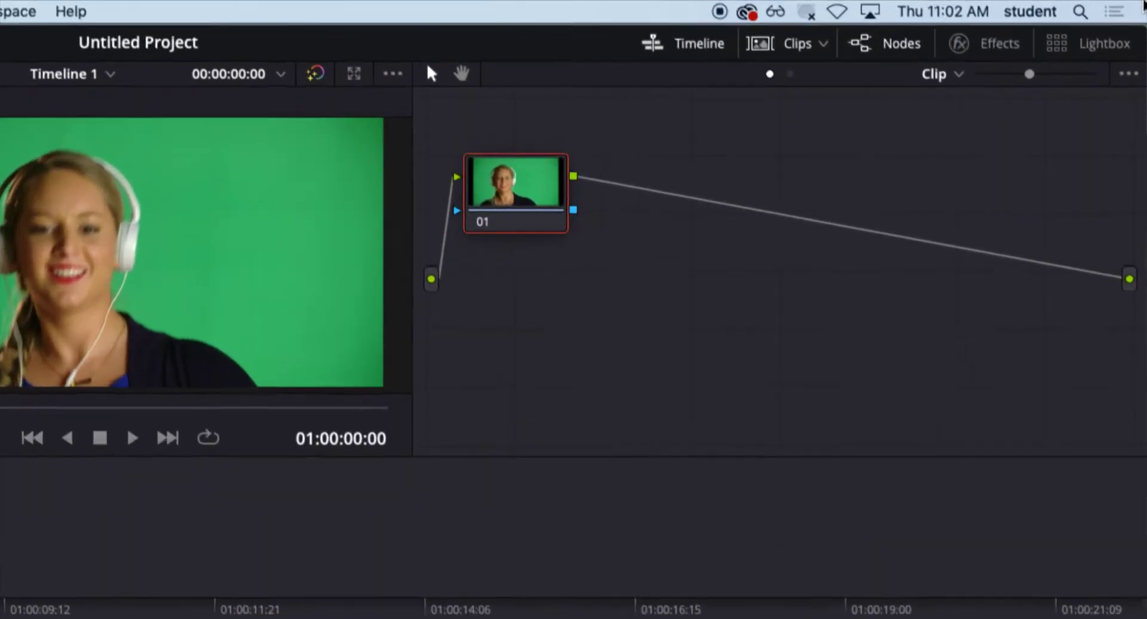
Step: Move node 01 to the middle of the node graph between the source and the output
left_click_drag(537, 191, 698, 197)
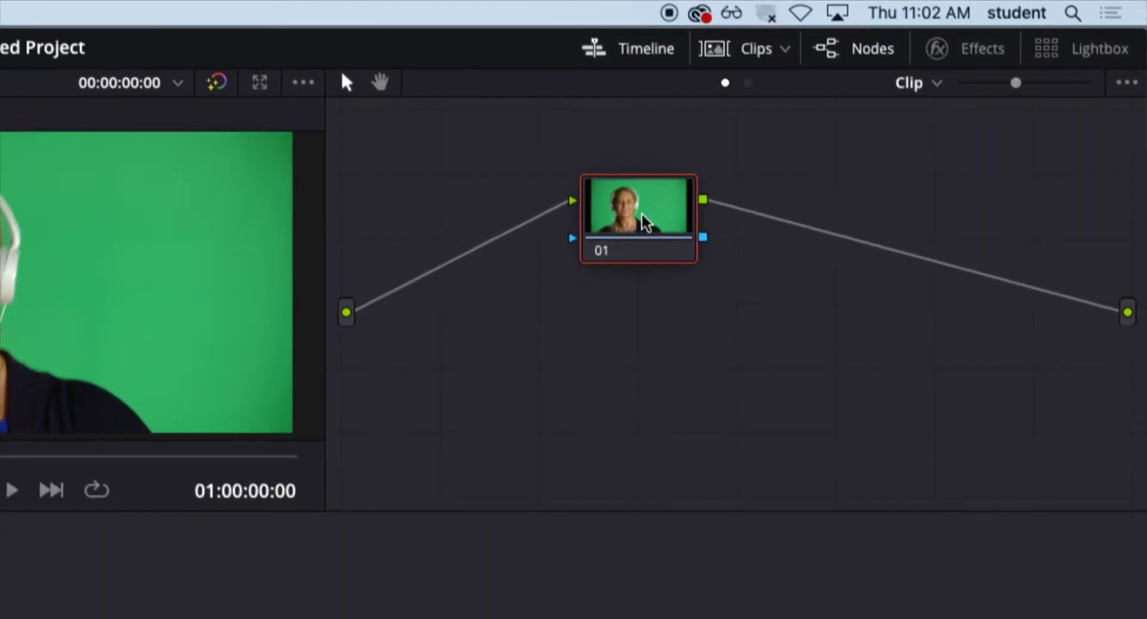
left_click_drag(646, 222, 643, 226)
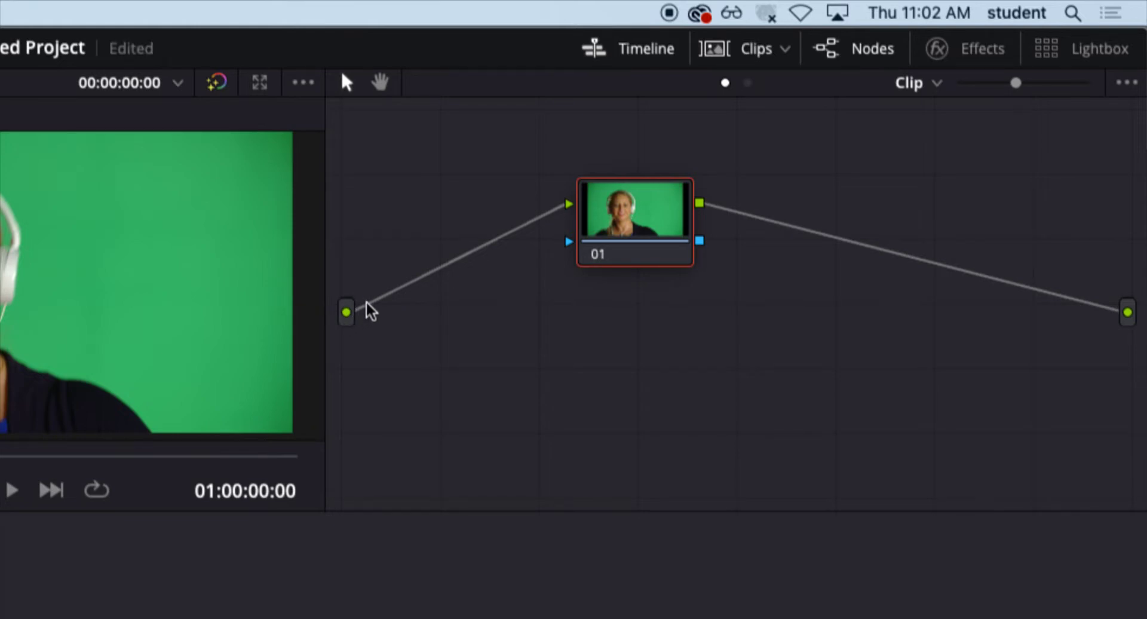
left_click_drag(643, 214, 668, 224)
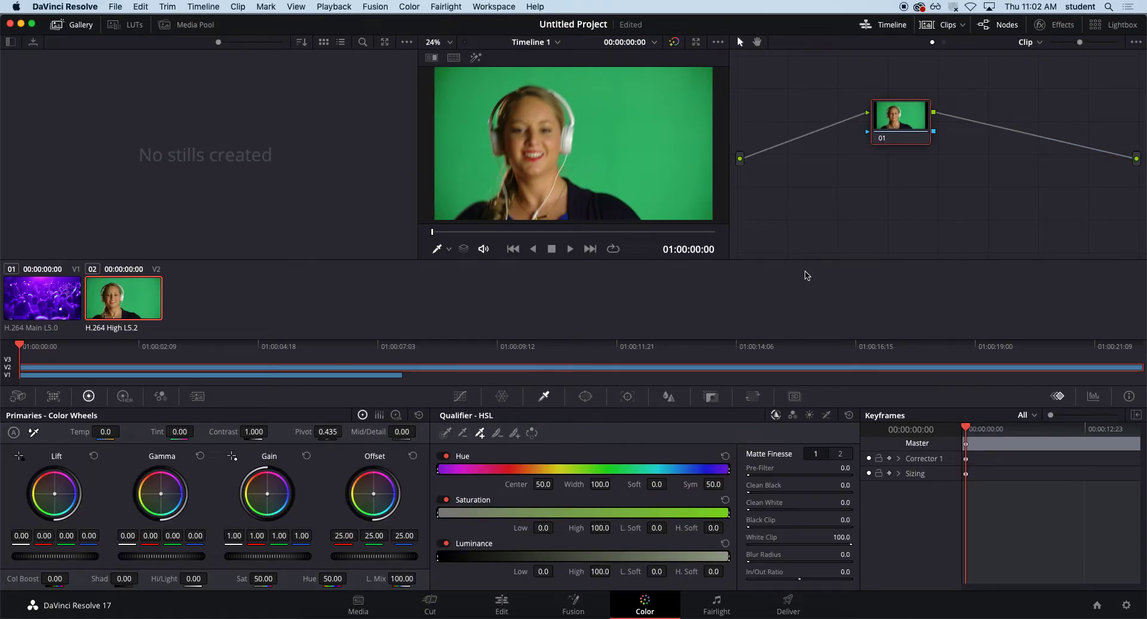
Step: Select the dancingSubject.mp4 clip on Video 2 in the Edit page and bring it up again in the Color page
left_click(504, 606)
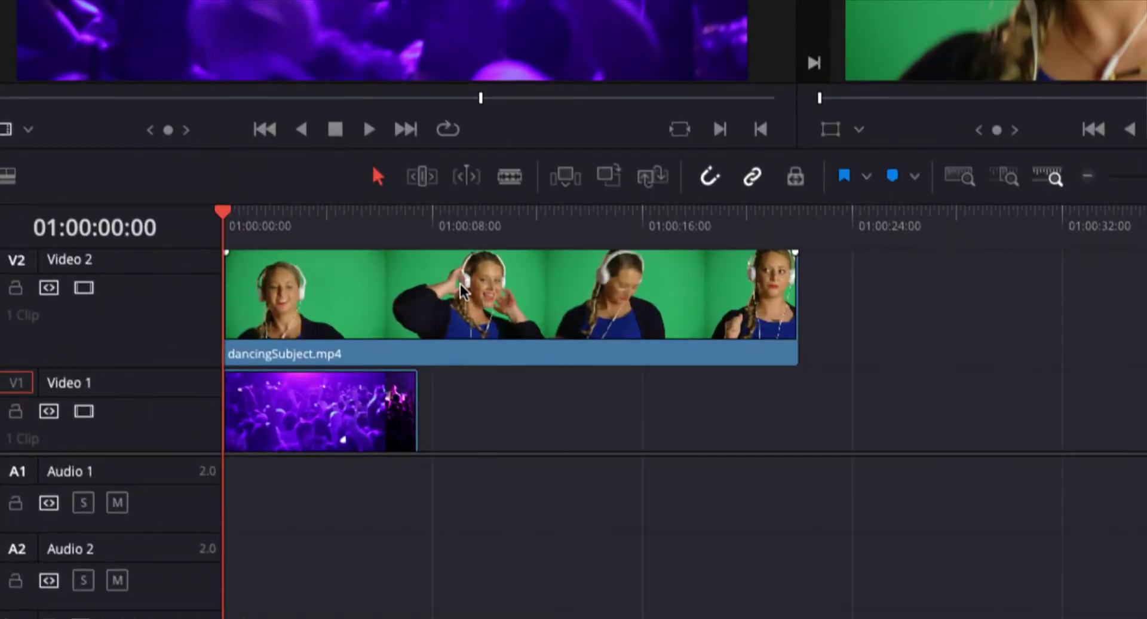
left_click(463, 293)
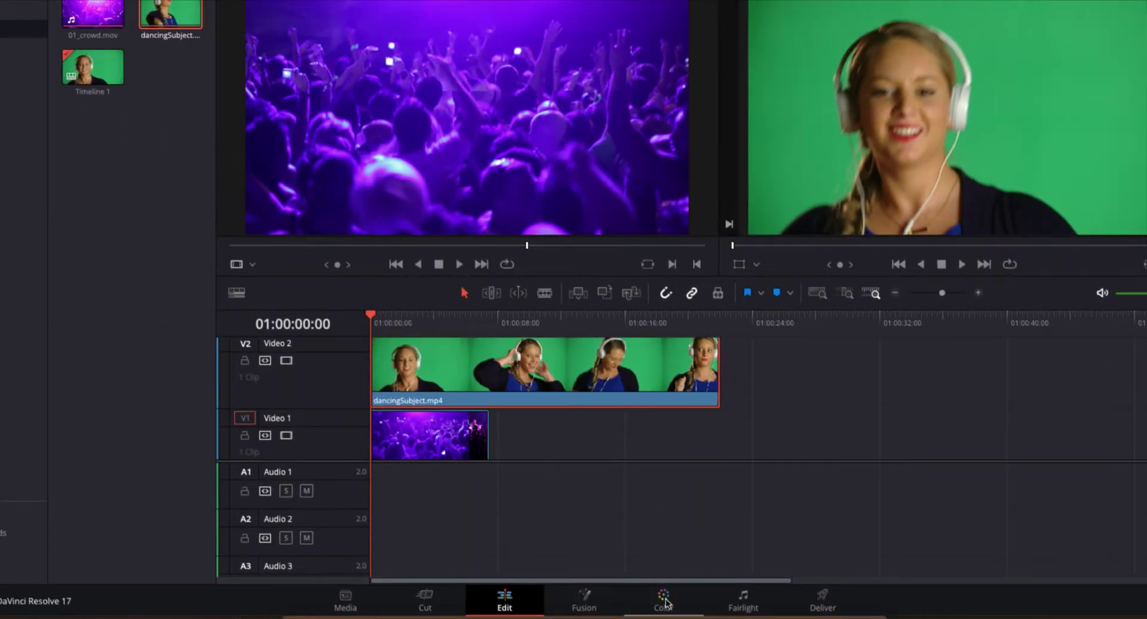
left_click(664, 601)
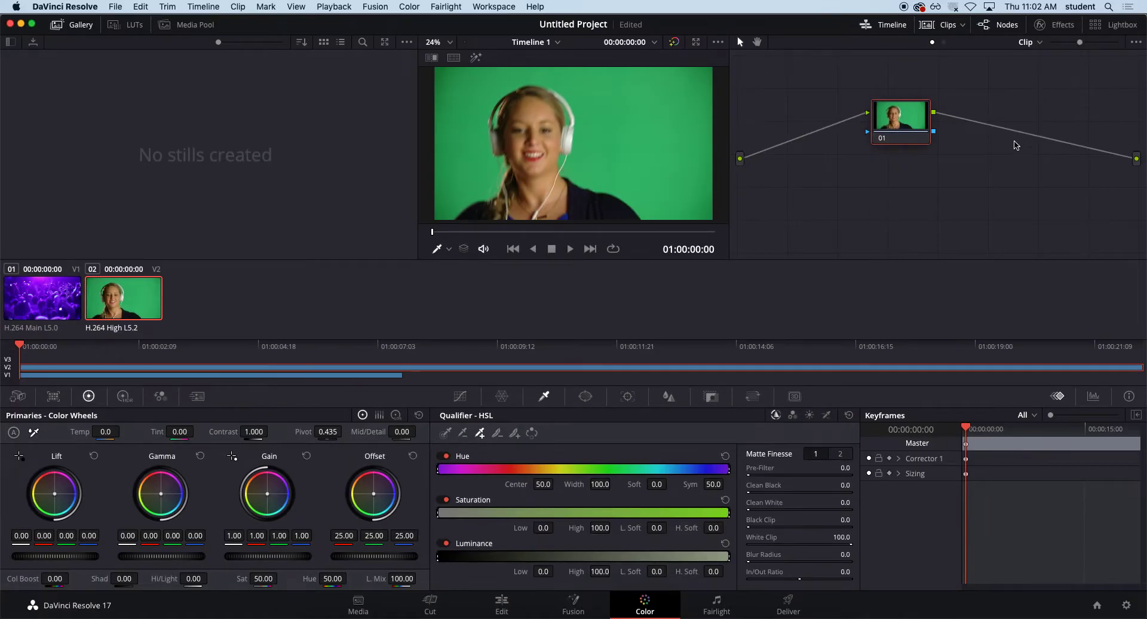
left_click_drag(897, 122, 839, 105)
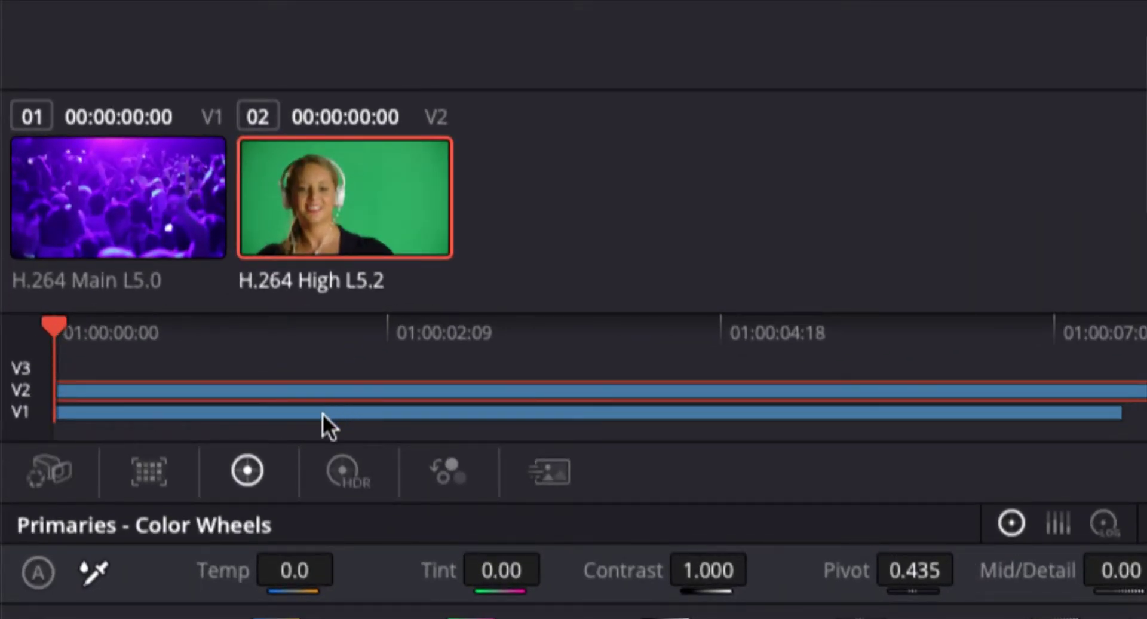
Step: Set the playhead to 01:00:00:13 and sample the green background beside the subject with the HSL Qualifier's picker
left_click_drag(58, 324, 241, 328)
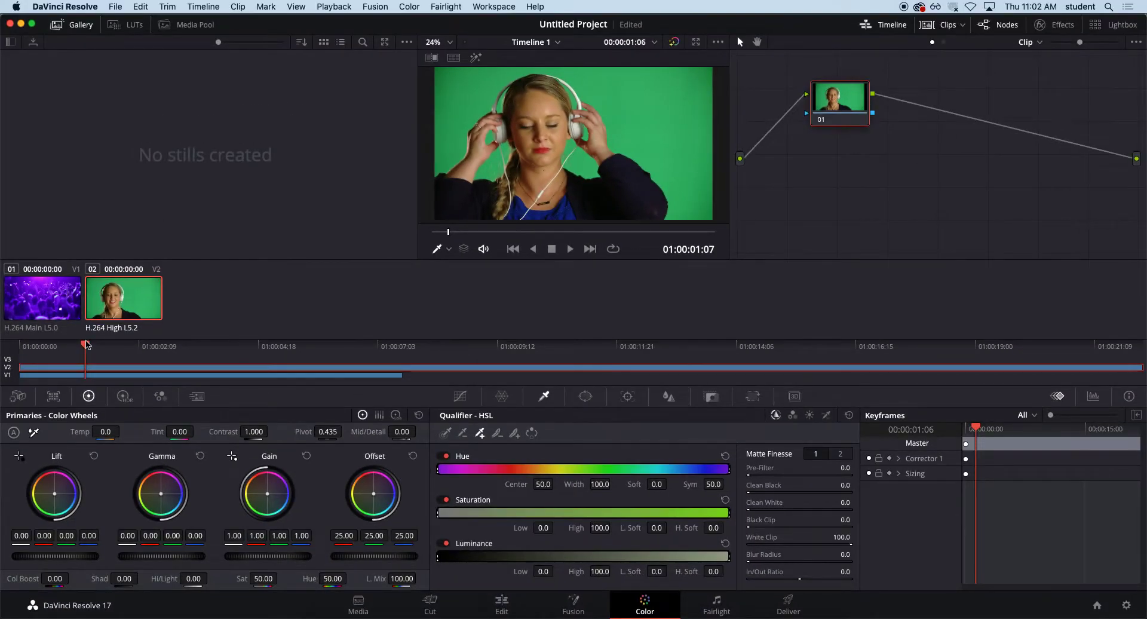
left_click_drag(87, 345, 49, 369)
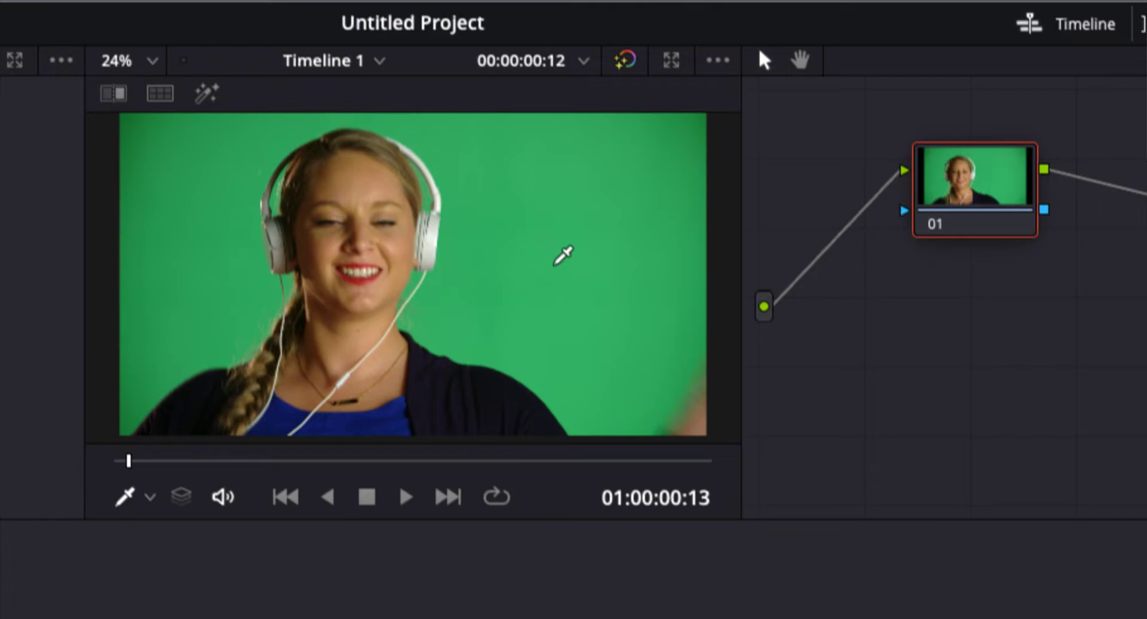
left_click(554, 265)
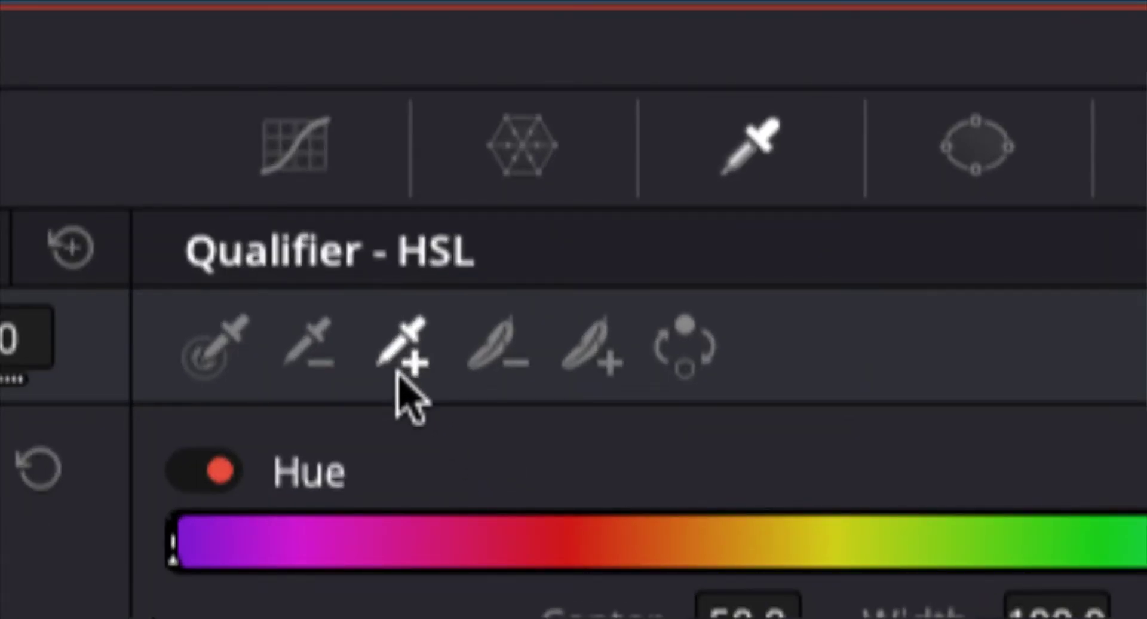
left_click(212, 364)
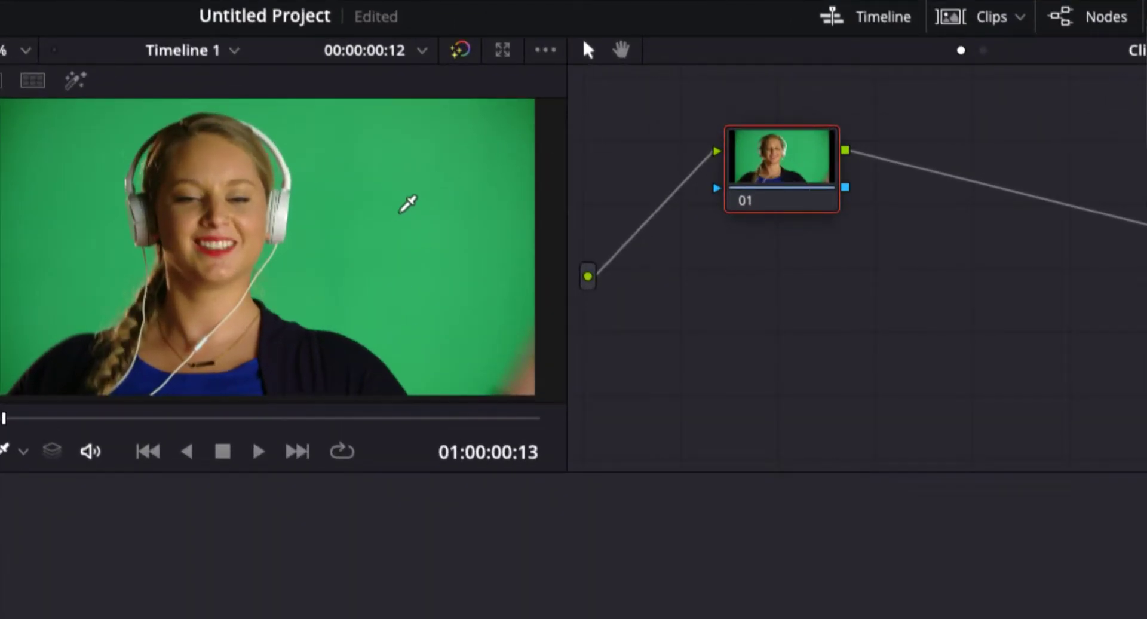
left_click(393, 219)
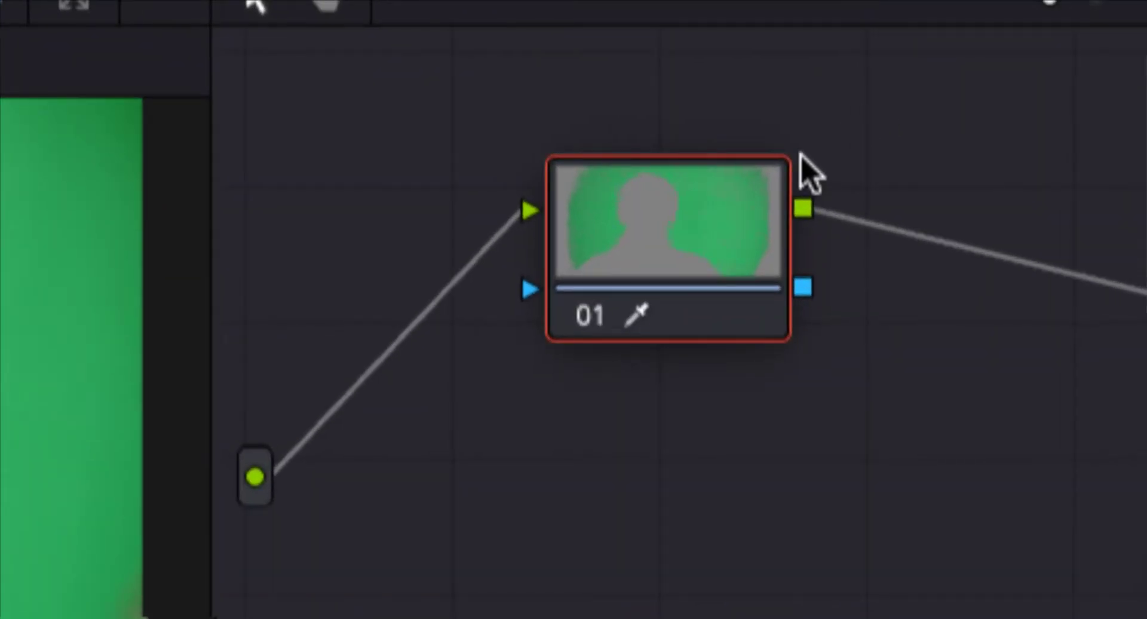
Step: Tint the sampled green area toward cyan with the Offset color wheel, about -4.98 red, 30.60 green and 54.62 blue
left_click_drag(741, 200, 835, 182)
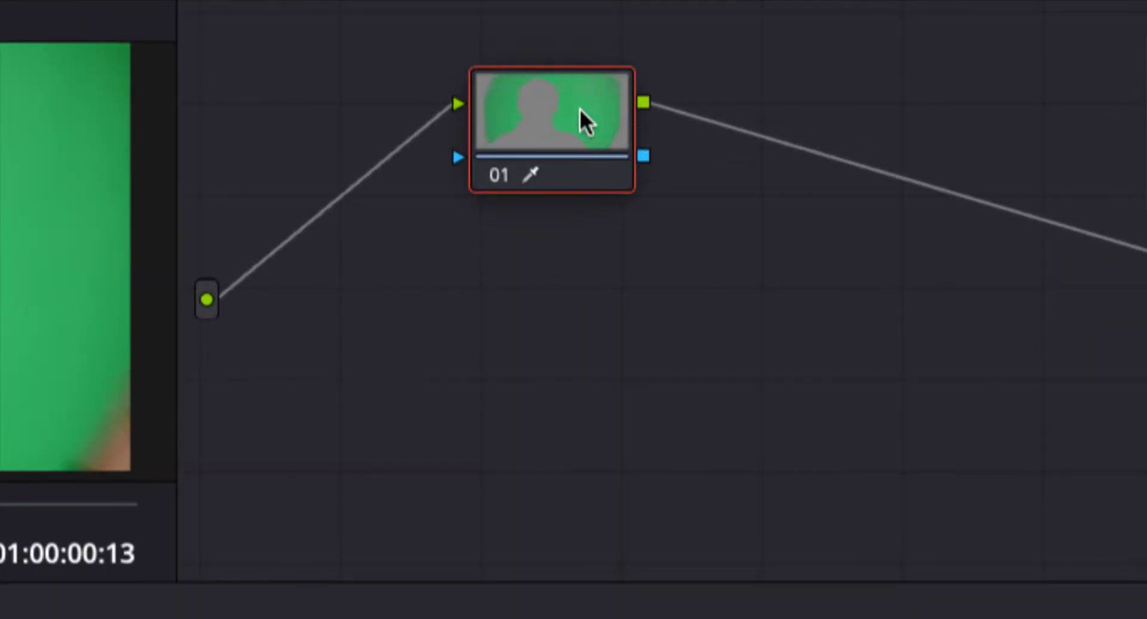
left_click_drag(580, 109, 543, 124)
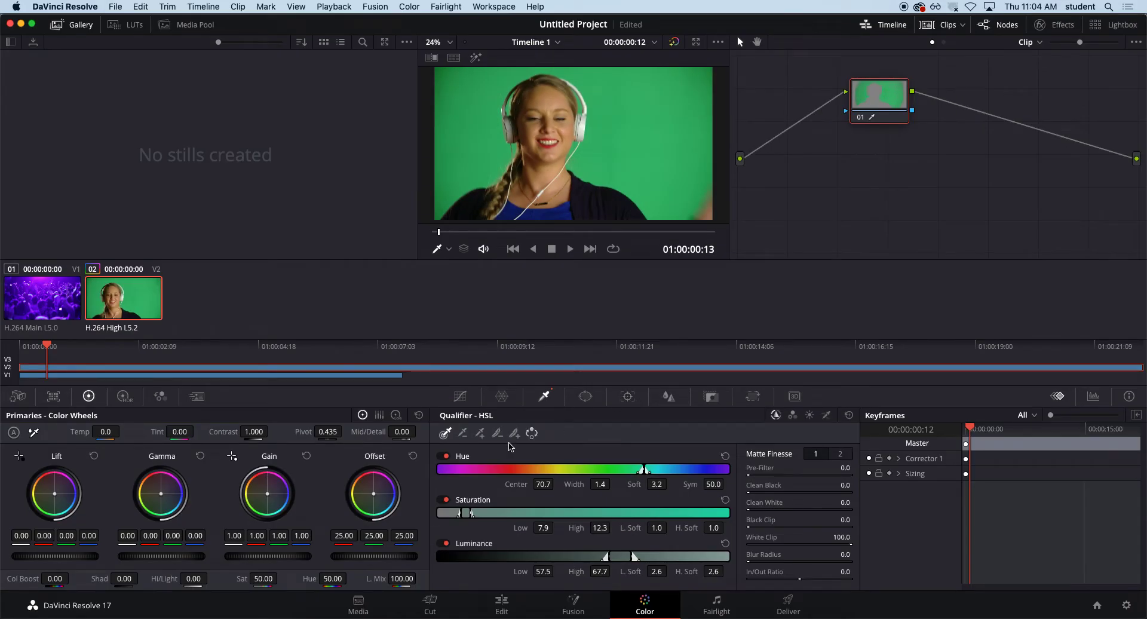
left_click_drag(374, 493, 448, 446)
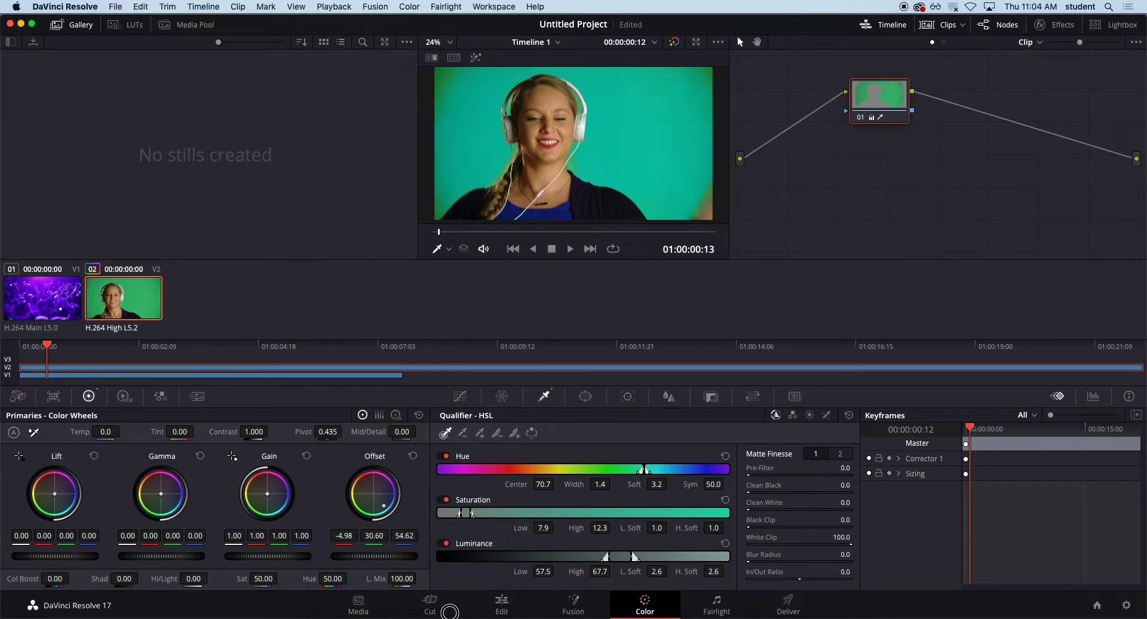
Step: Try a blue Offset tint of about 61.01 red, 2.70 green and 129.70 blue, review it at 01:00:02:21 and undo it
left_click_drag(387, 612, 797, 354)
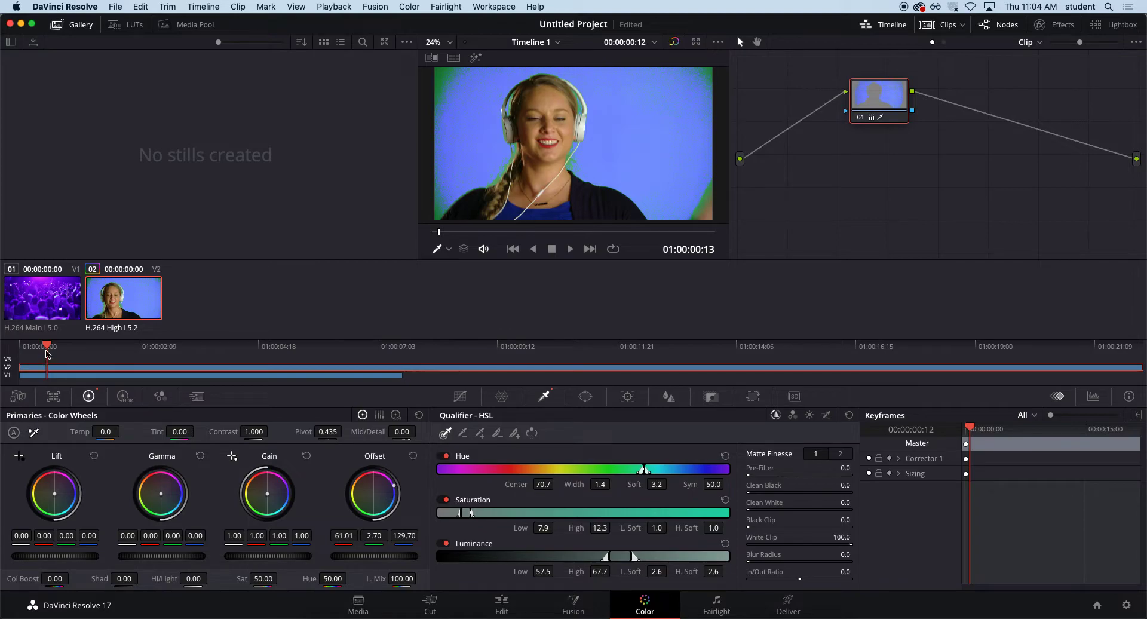
left_click_drag(50, 347, 167, 365)
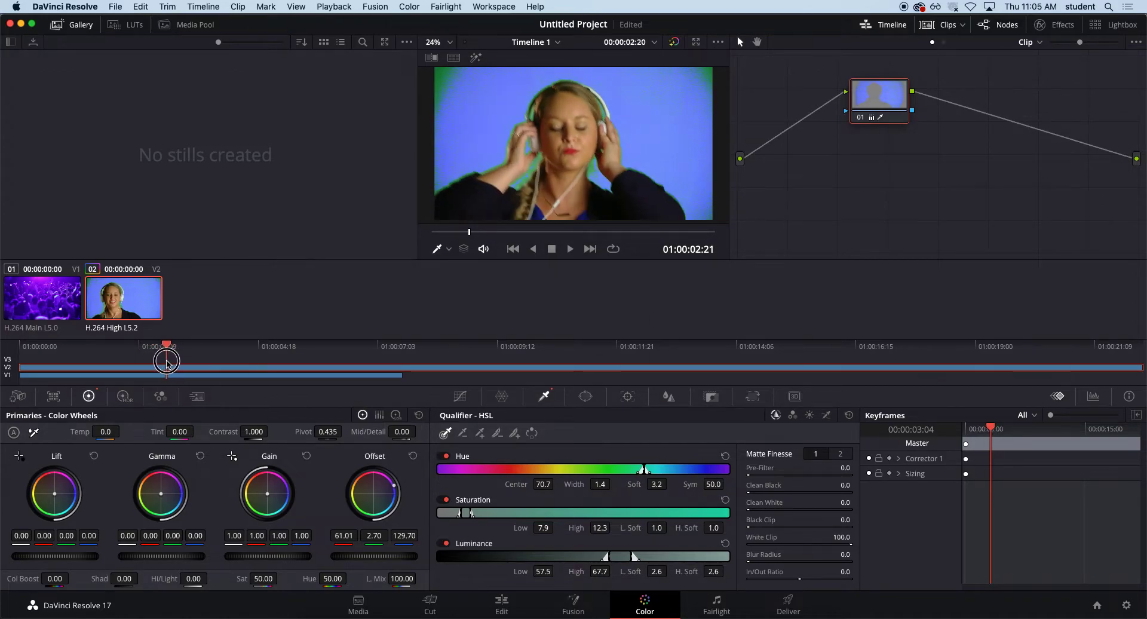
key("super+z")
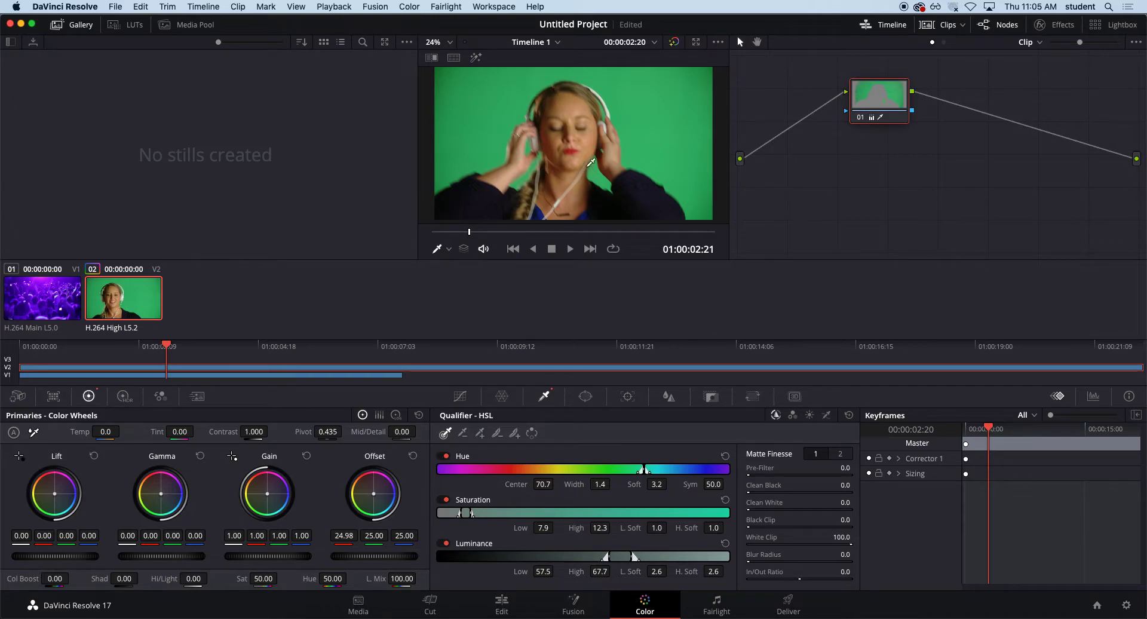
Step: Sample the subject's face with the qualifier picker and try tinting the sampled skin with the Offset wheel
left_click(574, 147)
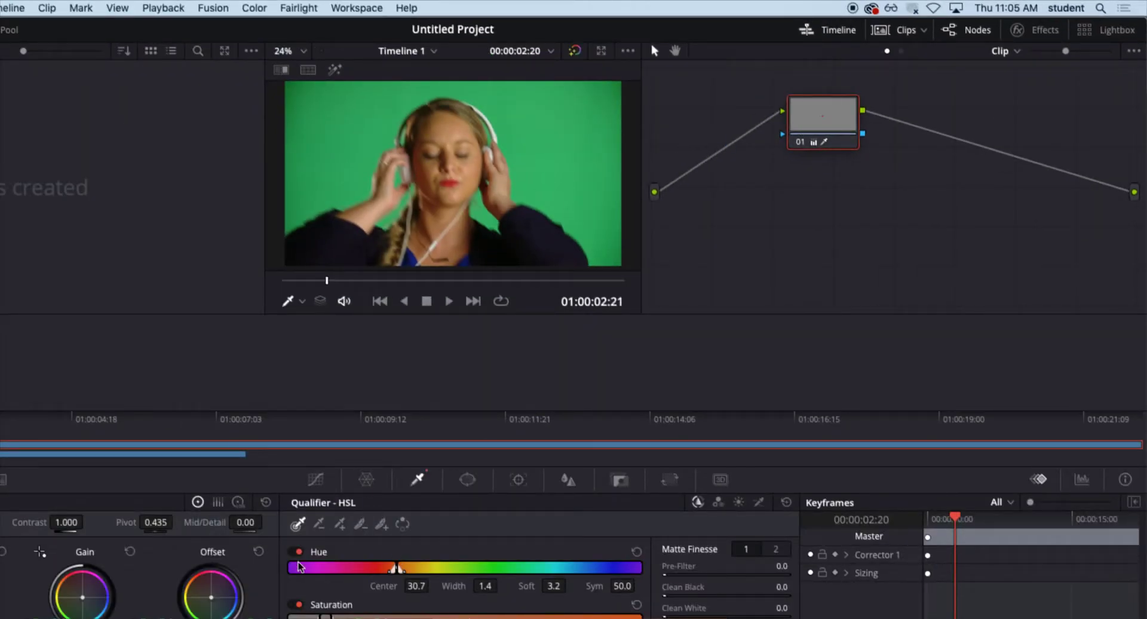
mouse_move(86, 599)
left_mouse_down()
mouse_move(75, 603)
mouse_move(90, 590)
left_mouse_up()
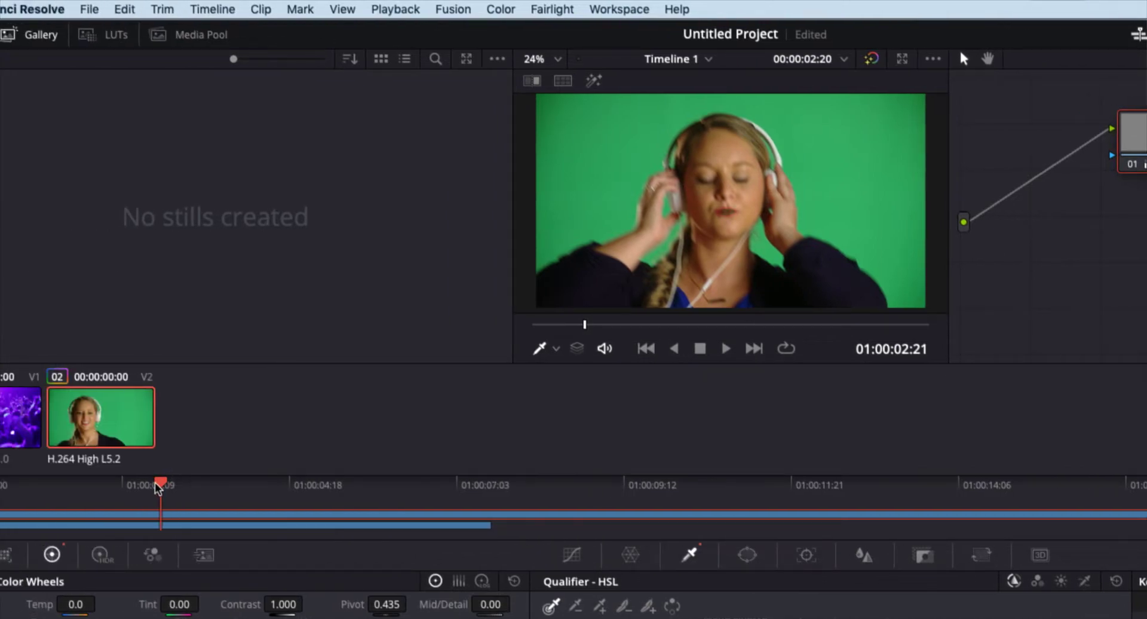
Step: Resample the green background at 01:00:01:20 and extend the selection with the qualifier's add-color picker
left_click_drag(157, 487, 87, 494)
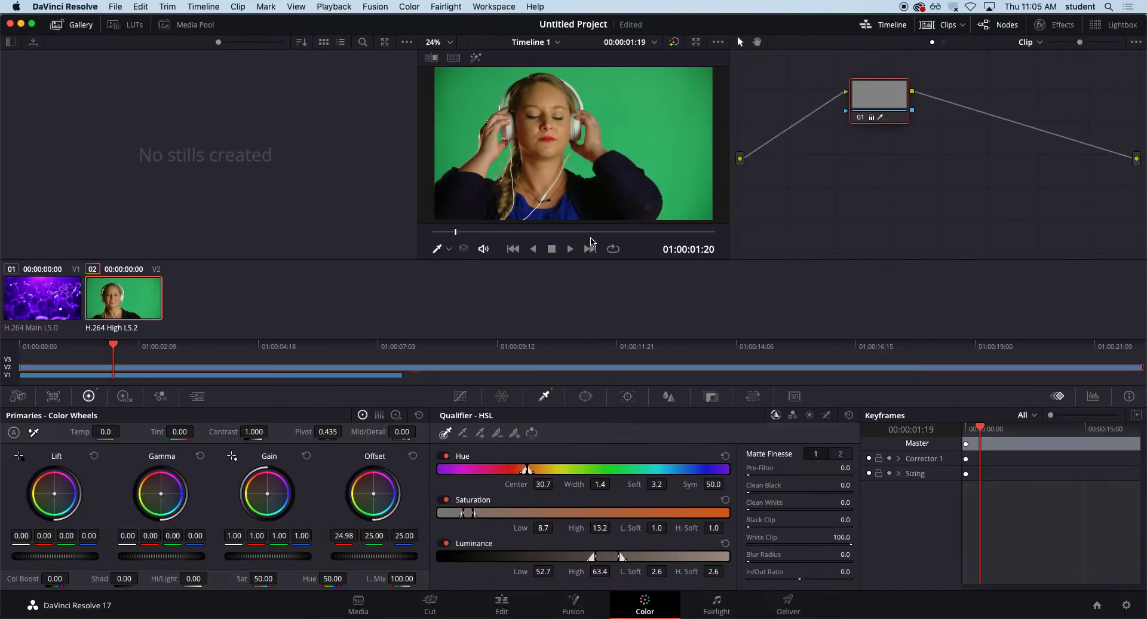
left_click(829, 151)
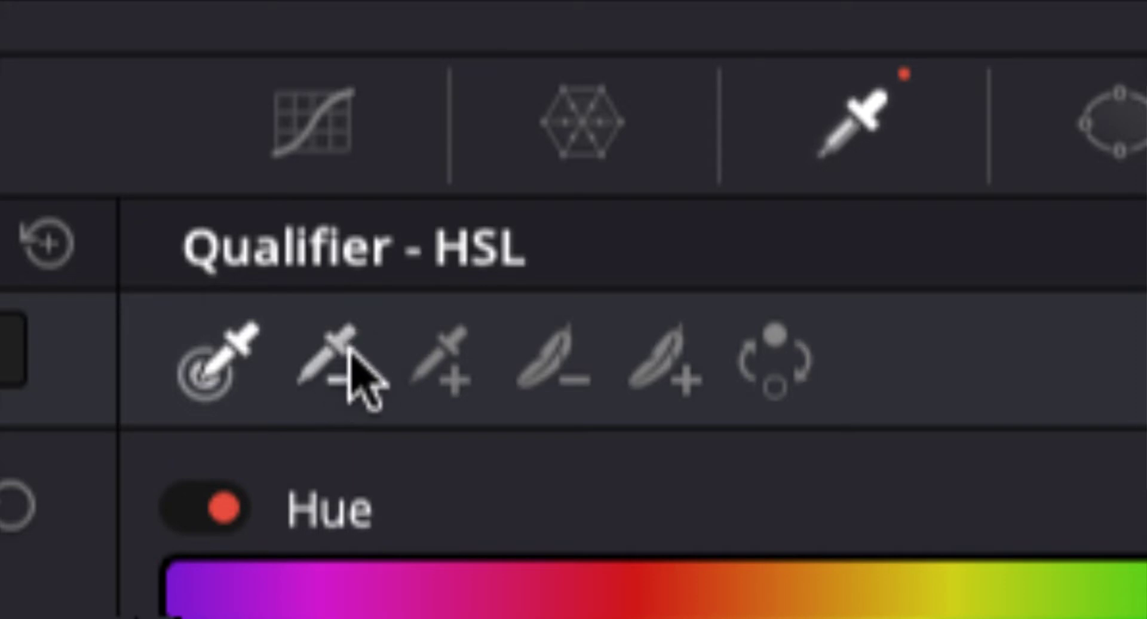
left_click(448, 355)
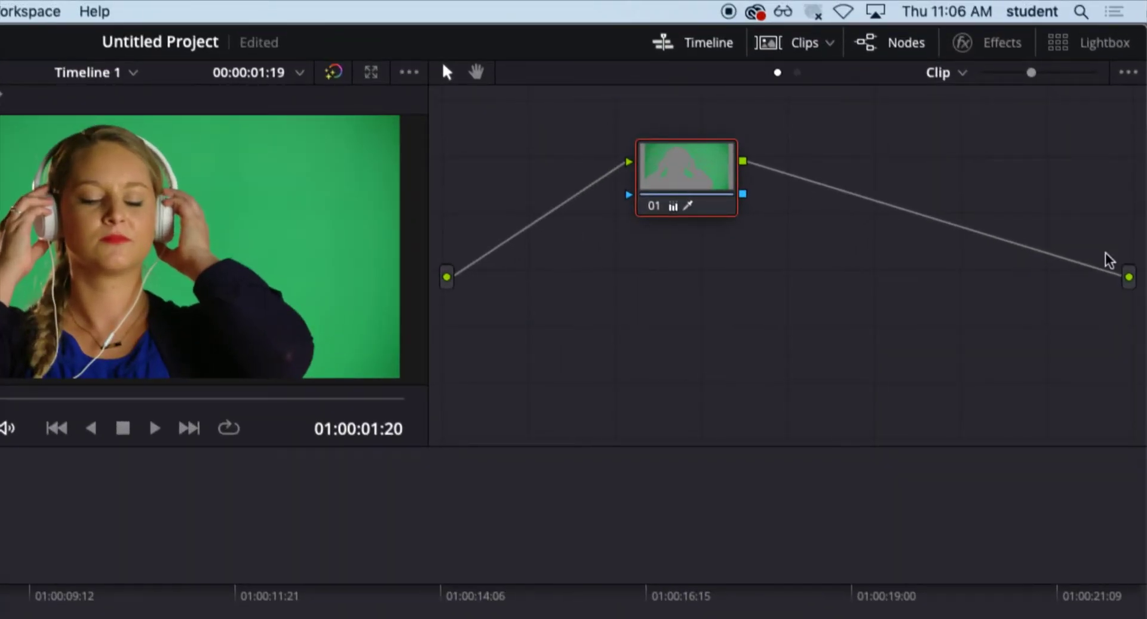
Step: Add an alpha output to the node graph and connect node 01's alpha output to it
right_click(608, 263)
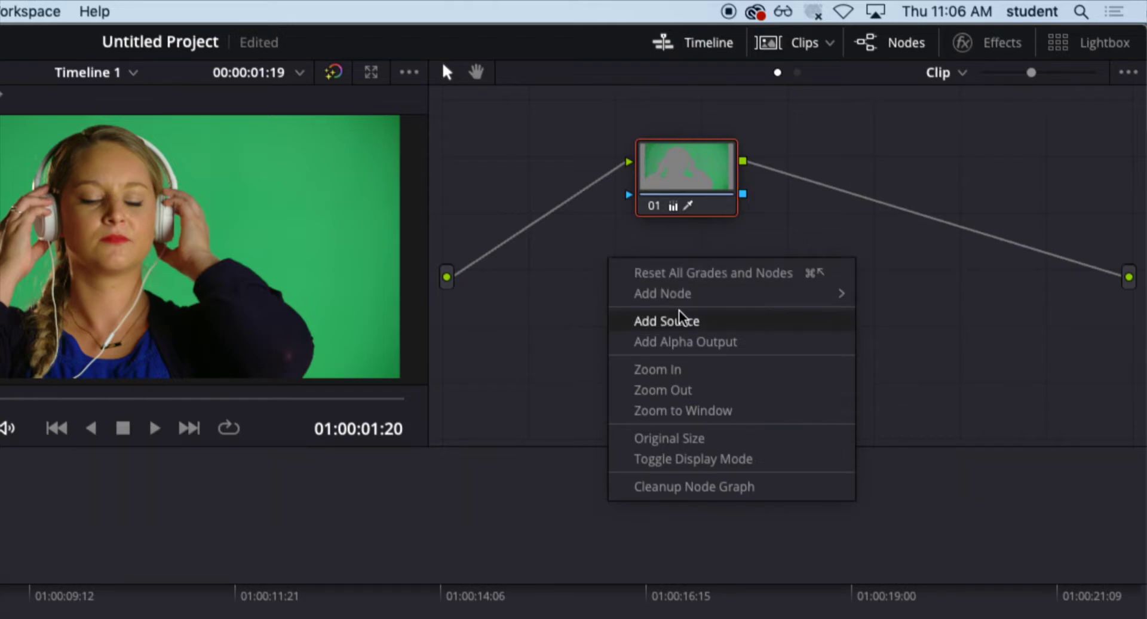
left_click(748, 352)
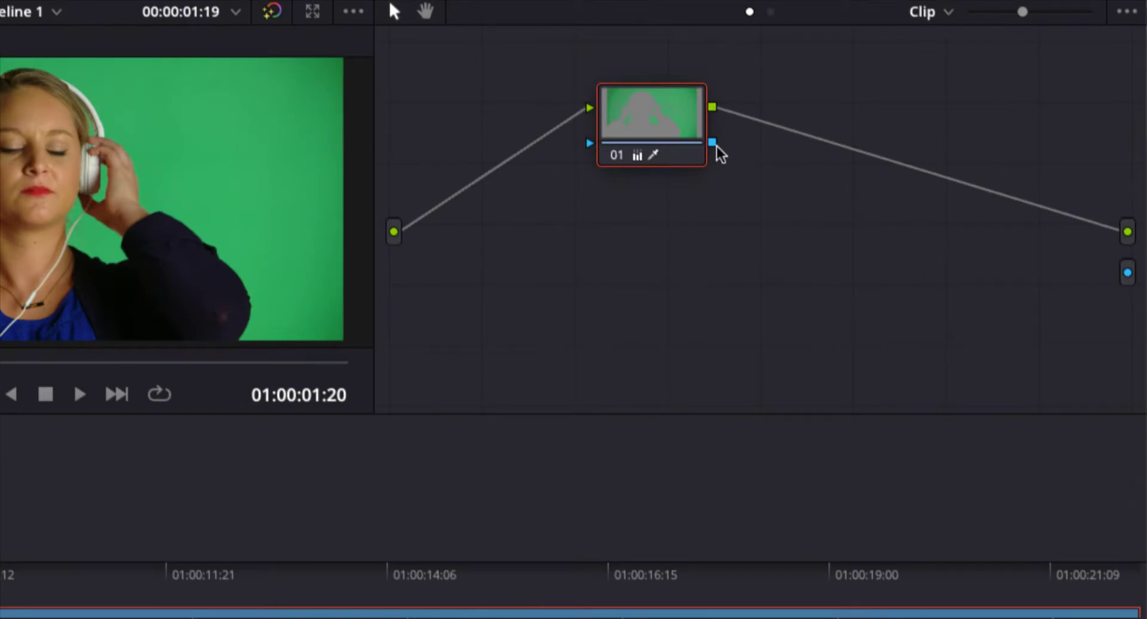
left_click_drag(831, 179, 1129, 274)
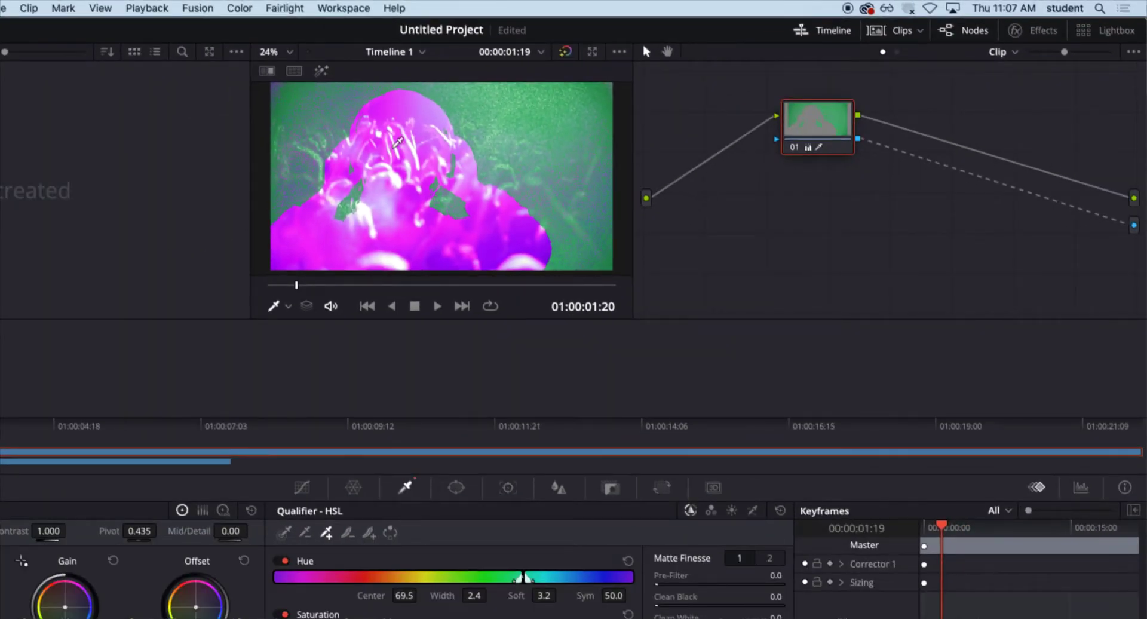
Step: Play the composite from the start to 01:00:03:07 and invert the qualifier's selection
left_click_drag(180, 445, 9, 452)
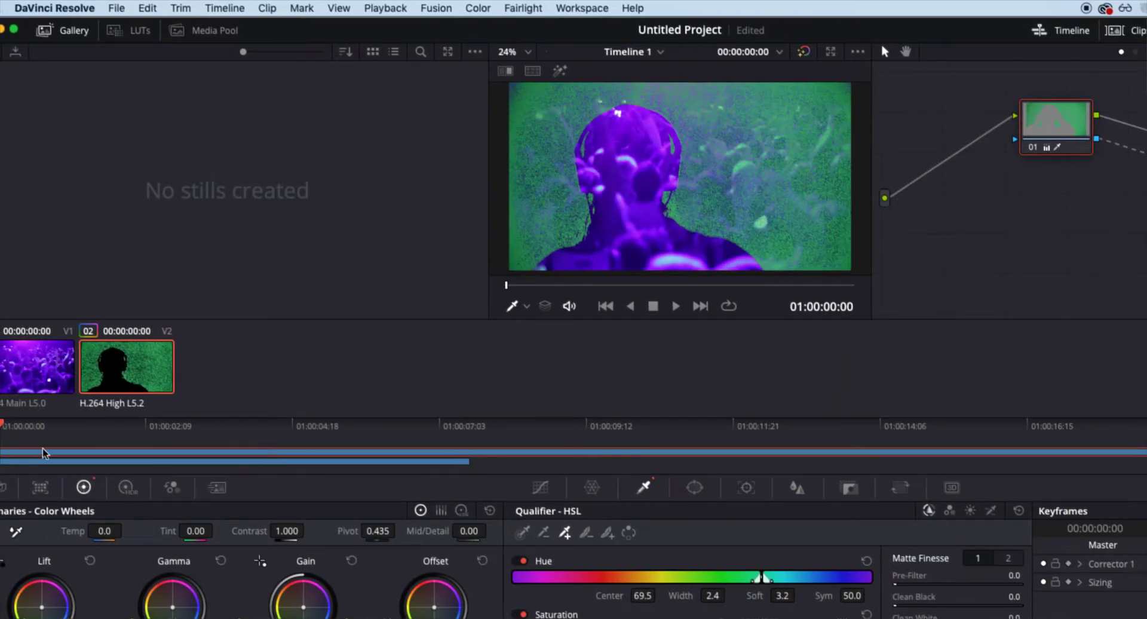
key("space")
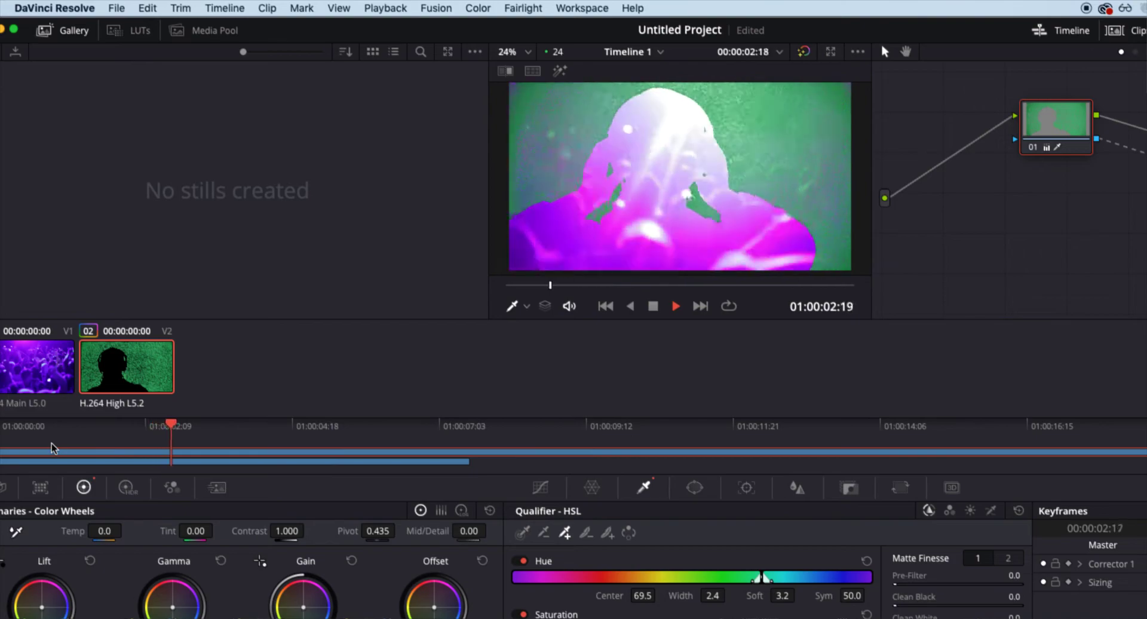
key("space")
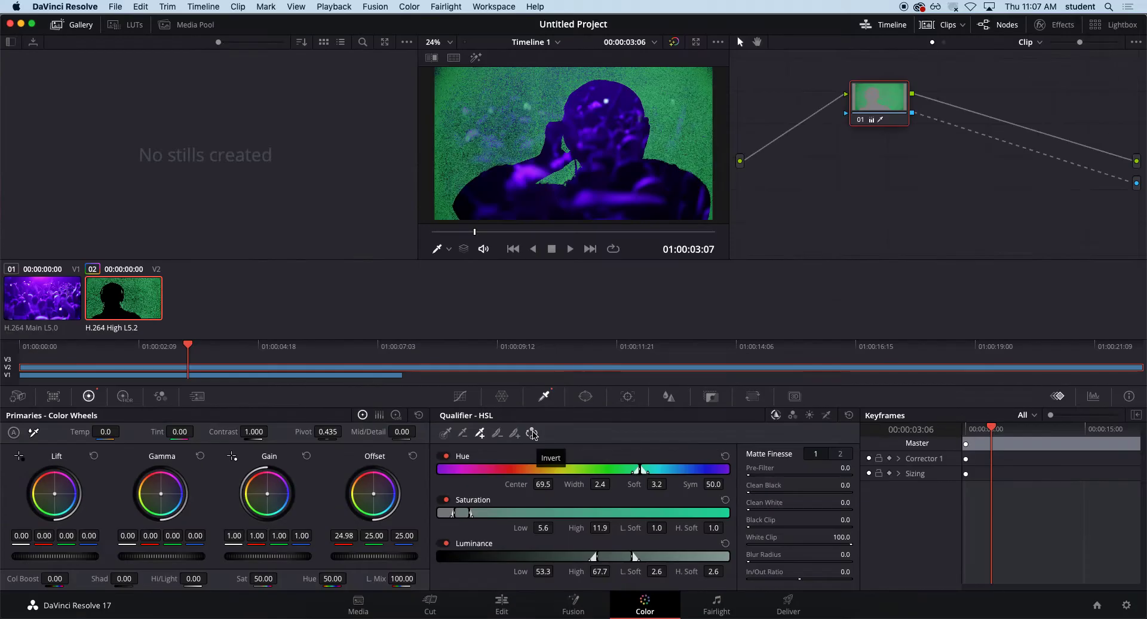
left_click(524, 360)
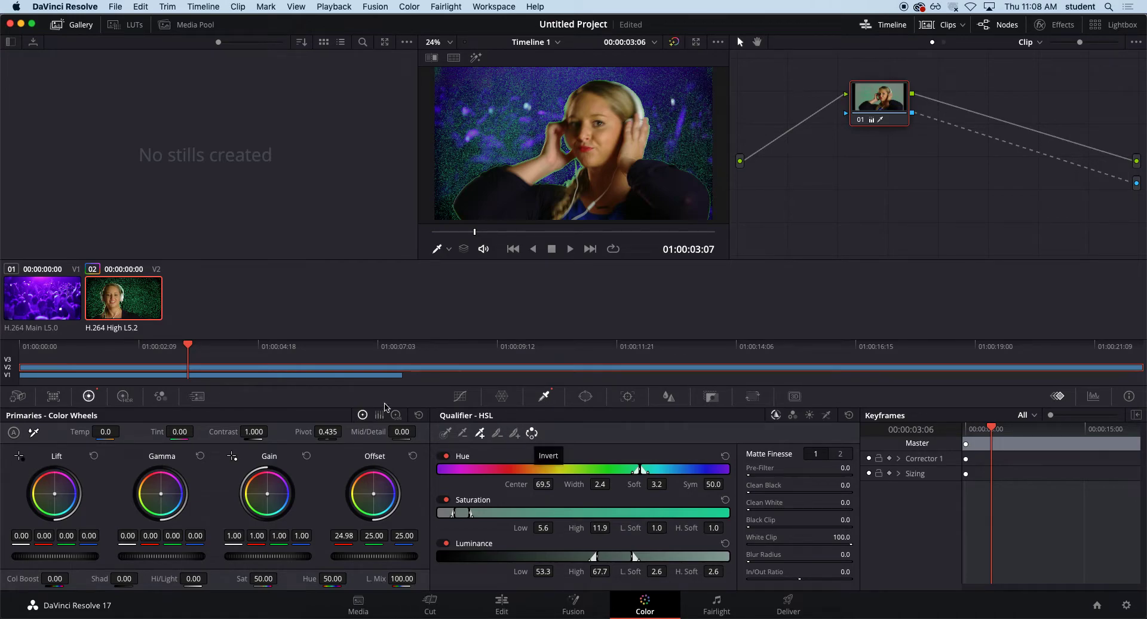
Step: Refine the key at 01:00:03:22 by widening the hue range to width 4.9 and softness 9.7
left_click_drag(188, 356, 220, 342)
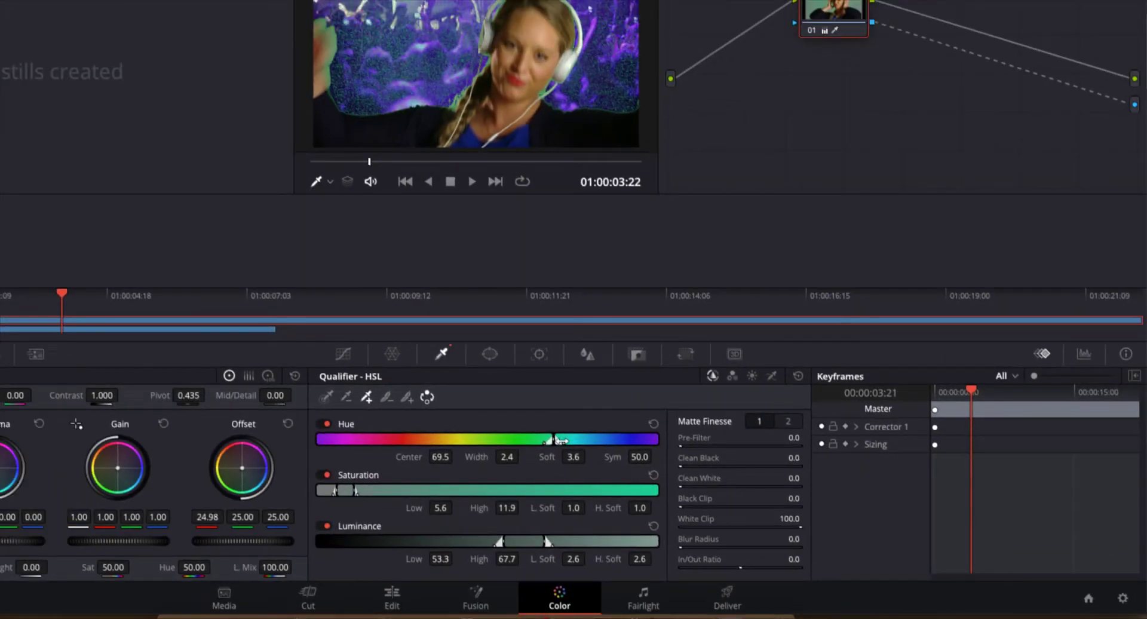
left_click_drag(560, 440, 564, 439)
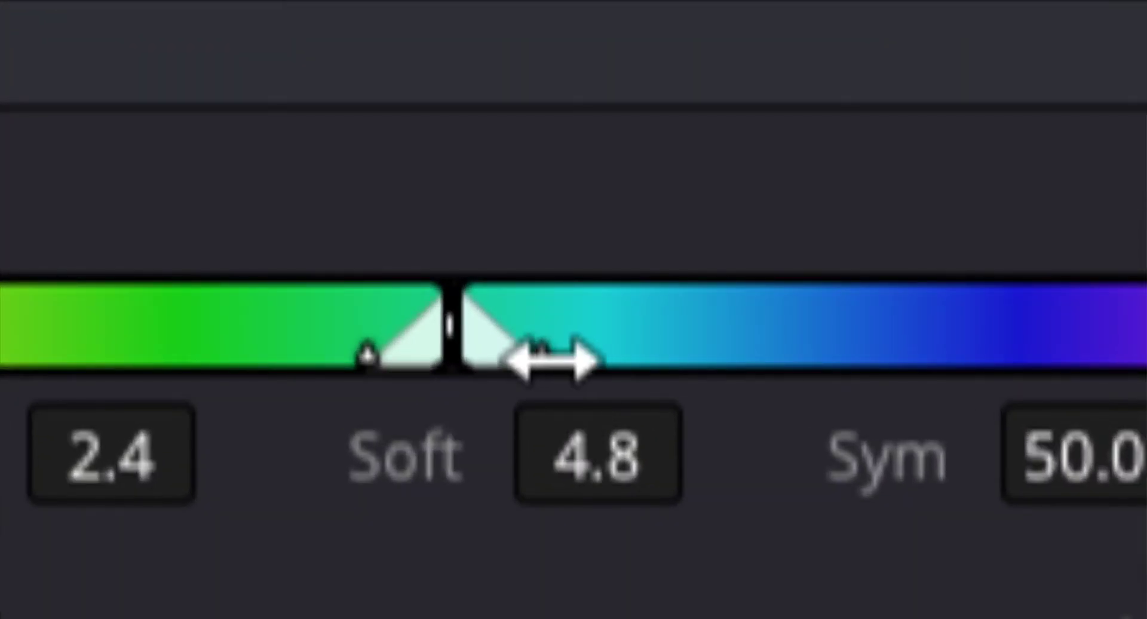
mouse_move(550, 361)
left_mouse_down()
mouse_move(576, 353)
mouse_move(530, 371)
mouse_move(572, 362)
mouse_move(553, 360)
left_mouse_up()
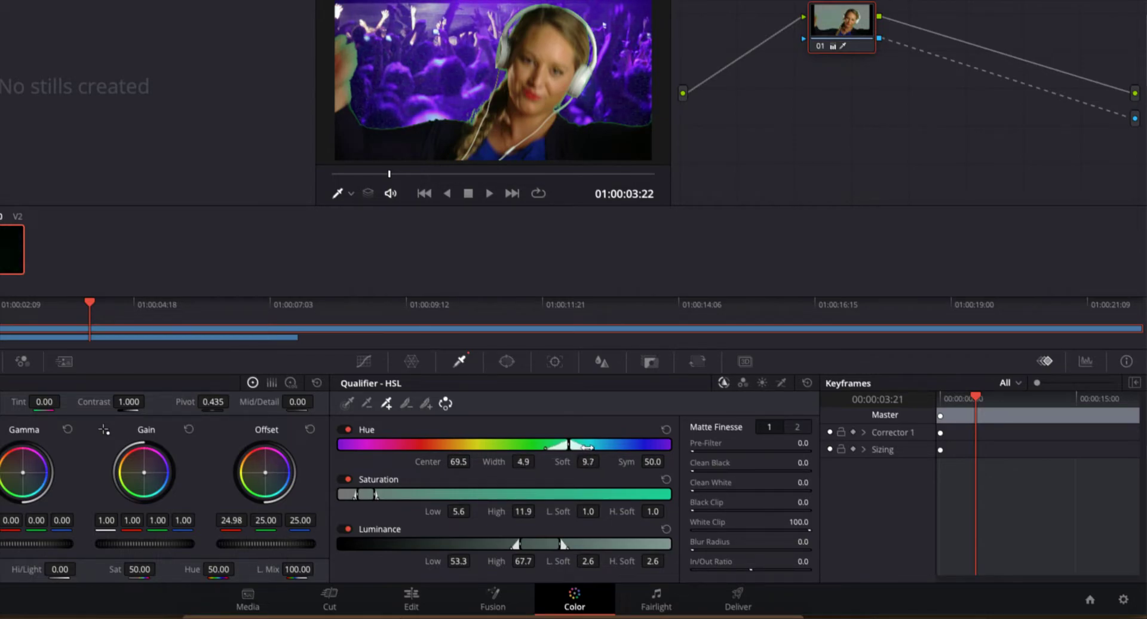
left_click_drag(578, 445, 586, 445)
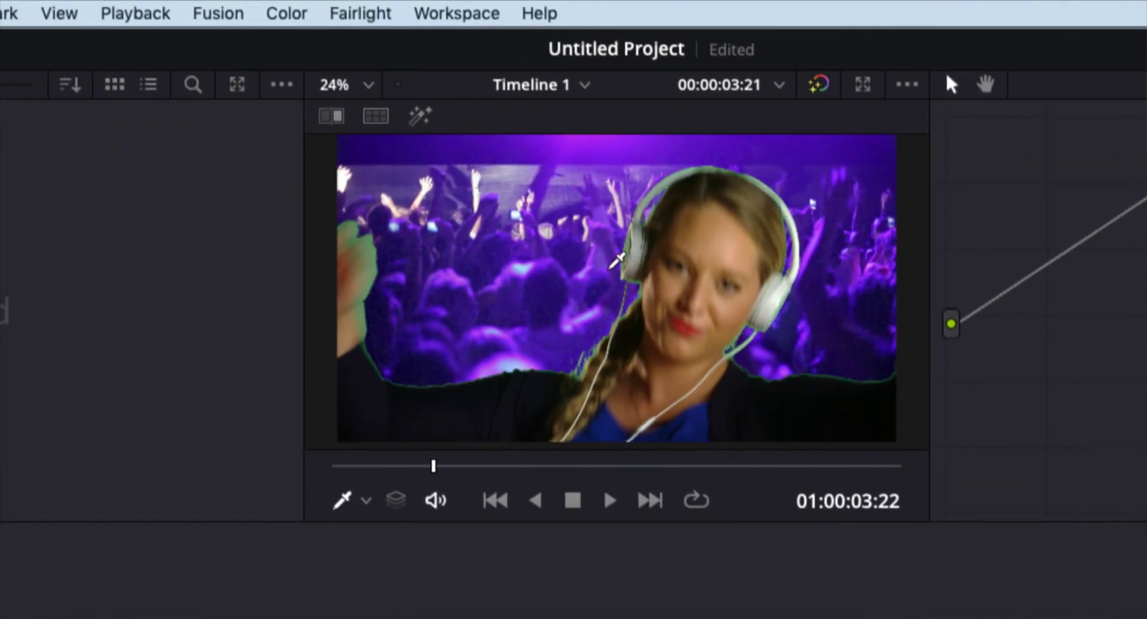
Step: Examine the keyed edges around the subject's headphones, cord and hair at several viewer zoom levels up to 100%
left_click(367, 86)
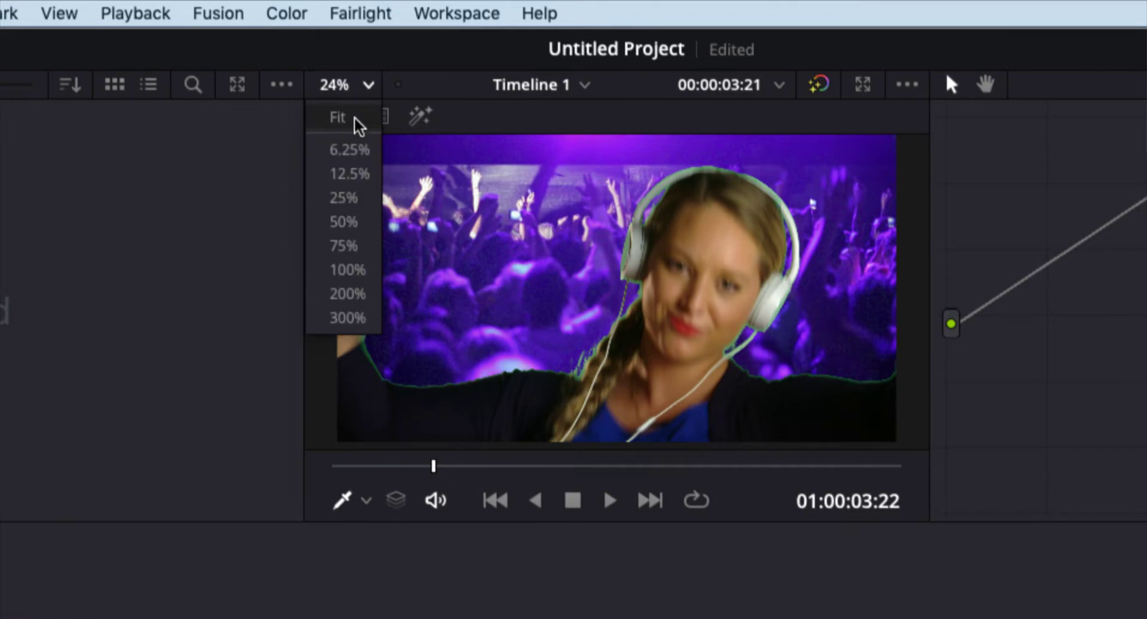
left_click(352, 269)
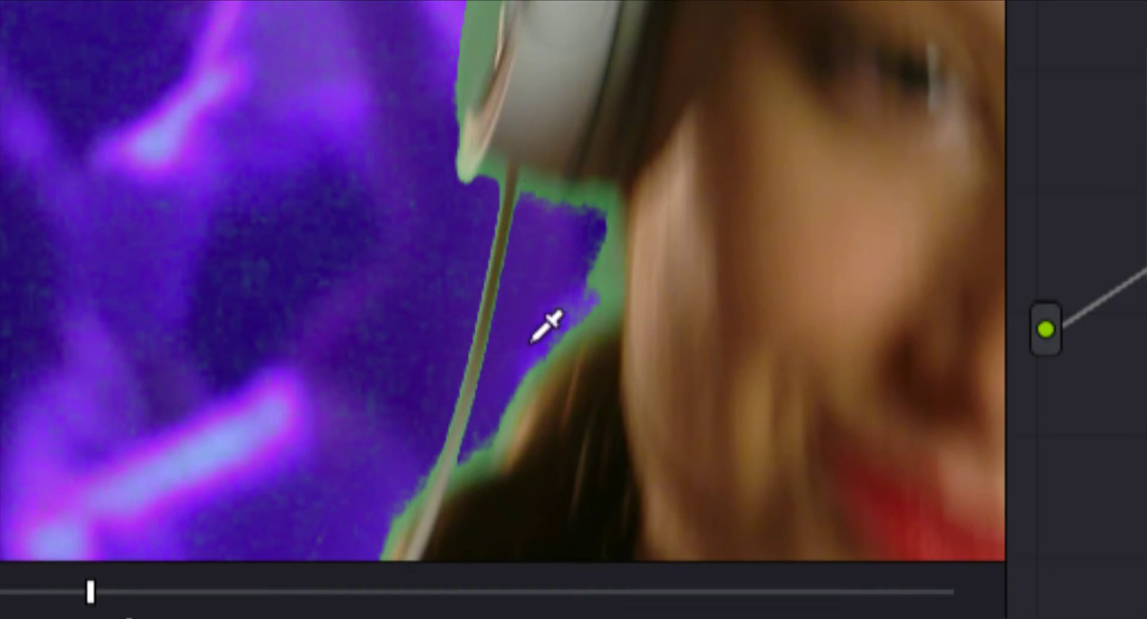
scroll(632, 196, "down", 2)
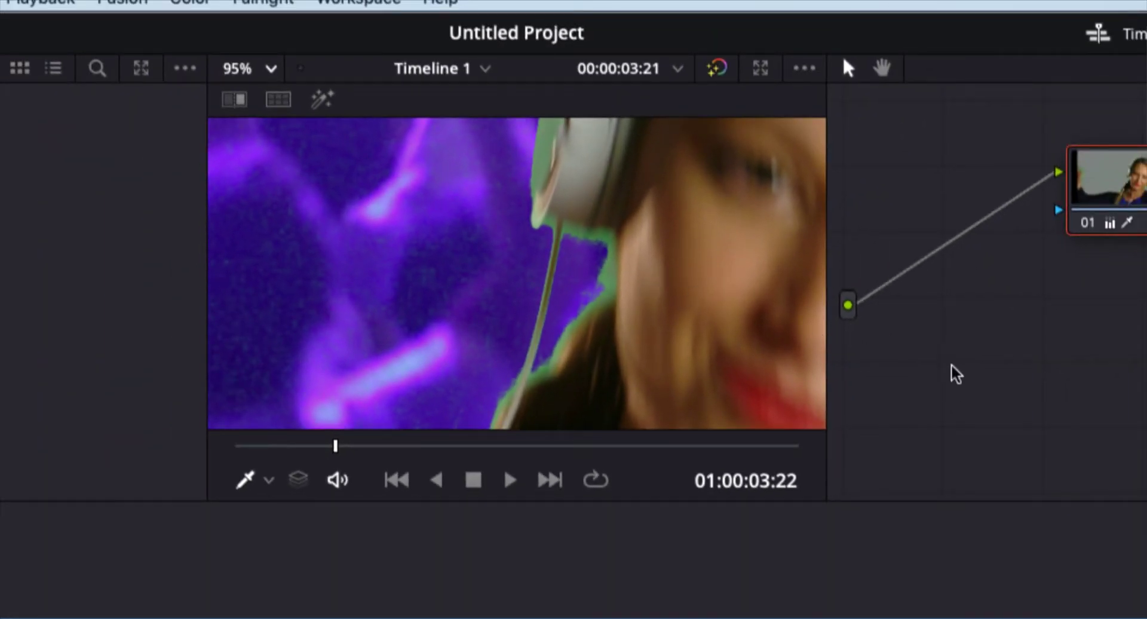
scroll(755, 329, "down", 8)
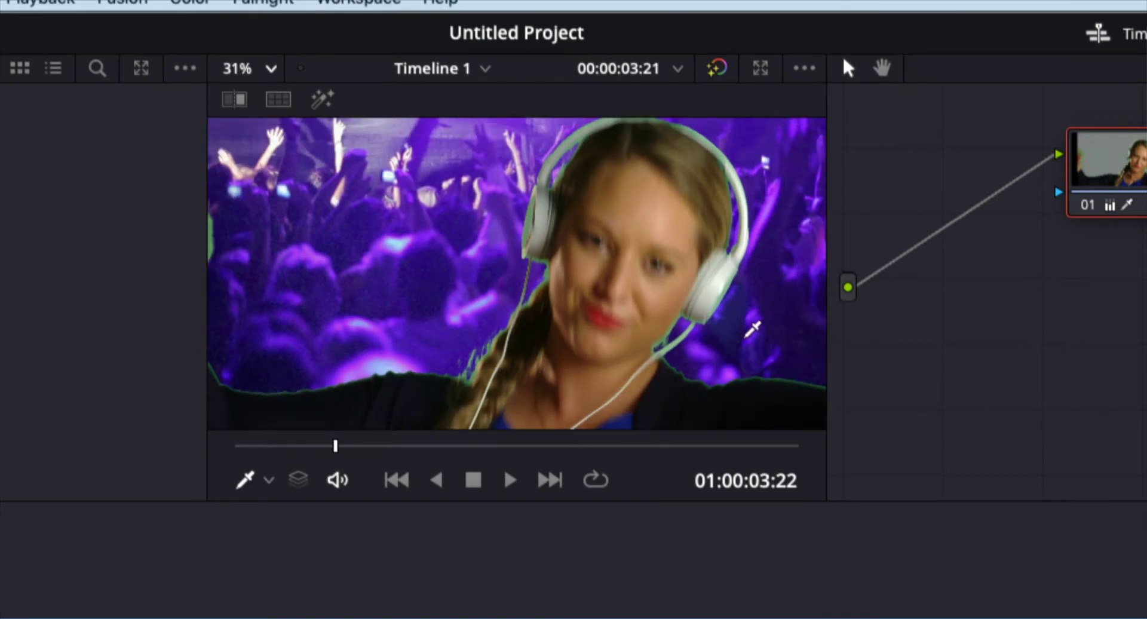
left_click(268, 68)
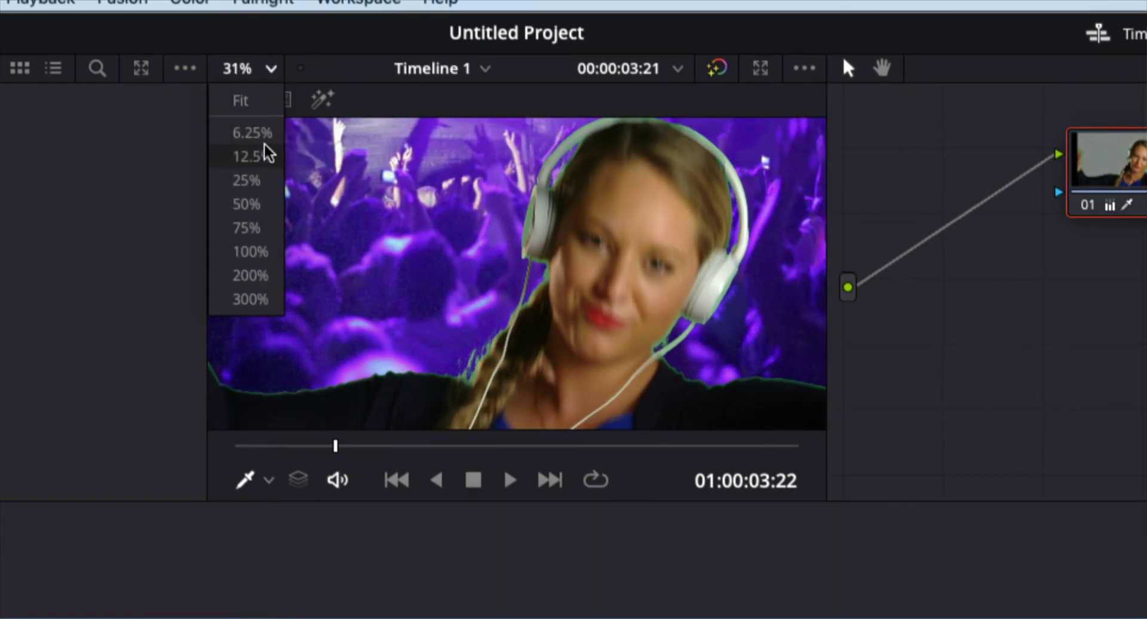
left_click(263, 181)
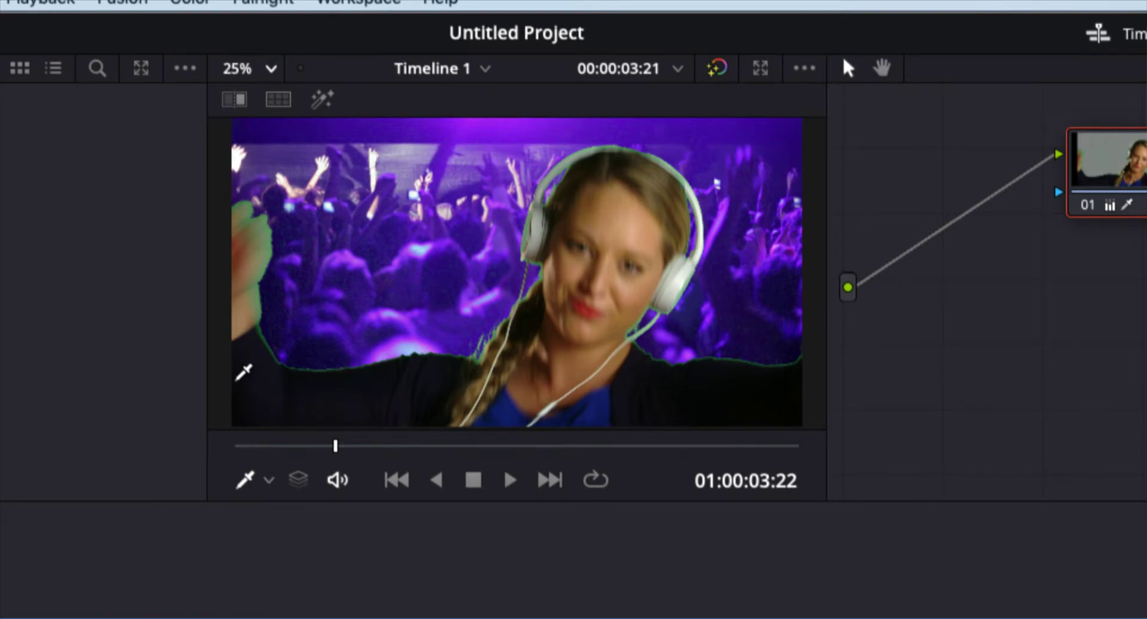
scroll(245, 370, "up", 2)
scroll(339, 333, "up", 2)
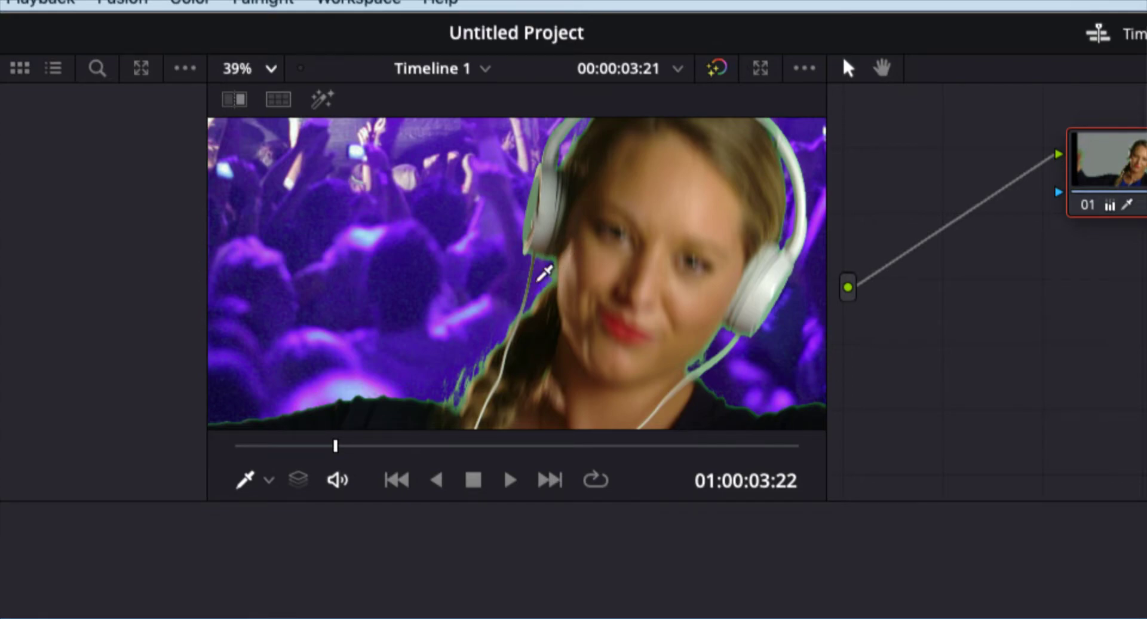
scroll(639, 141, "up", 1)
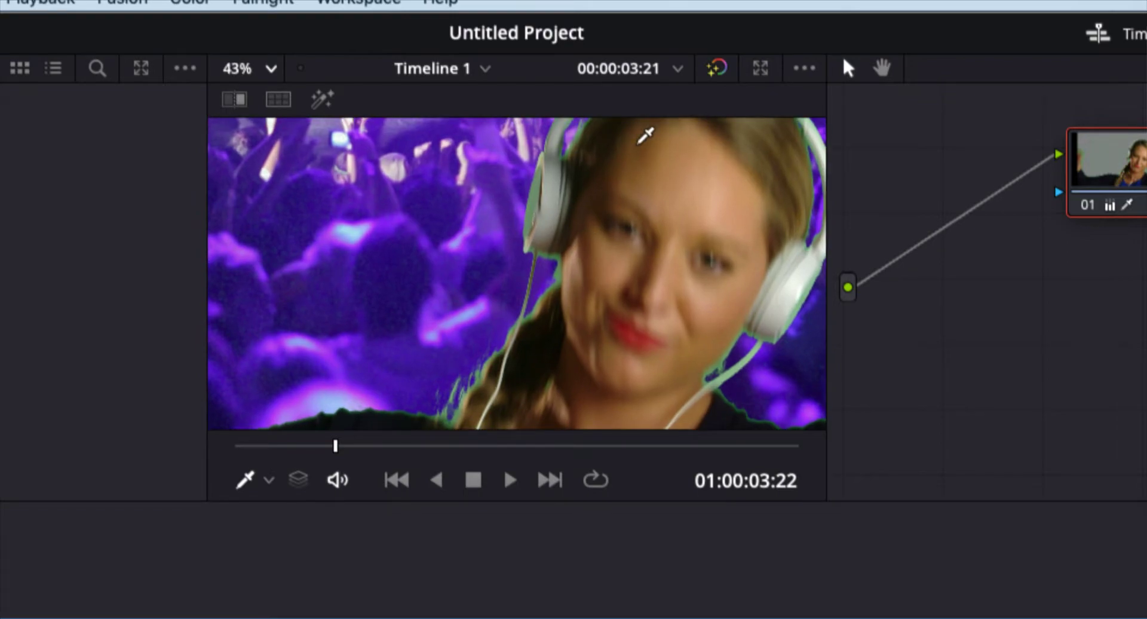
scroll(647, 206, "down", 3)
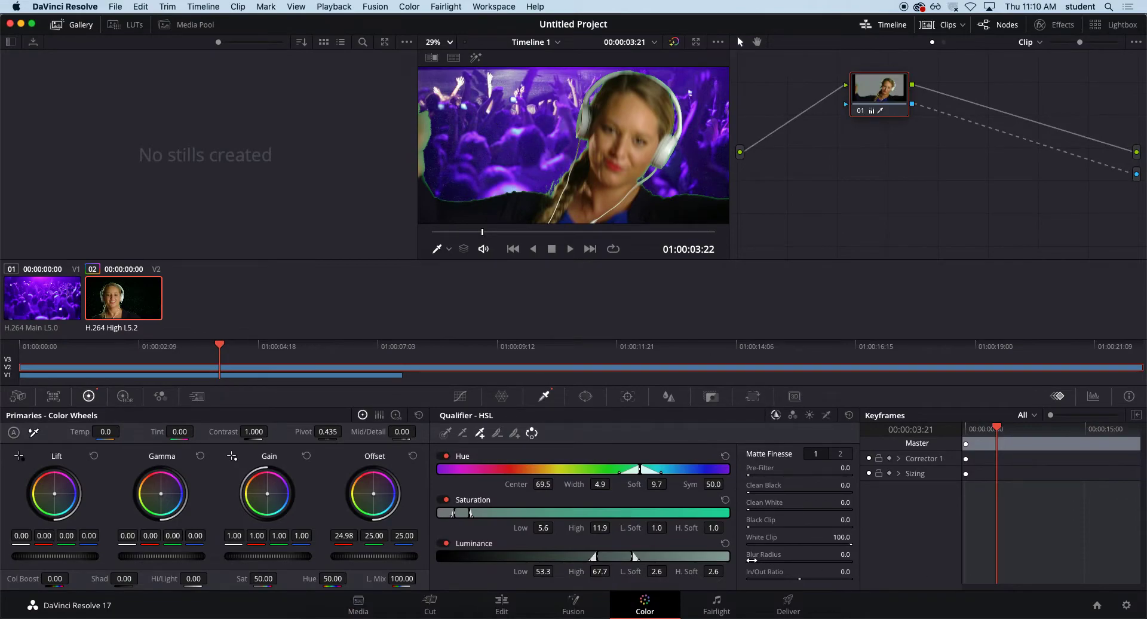
Step: Try a Matte Finesse blur radius of 72.5 and check the softened edges at 100% viewer zoom
left_click_drag(758, 559, 1006, 558)
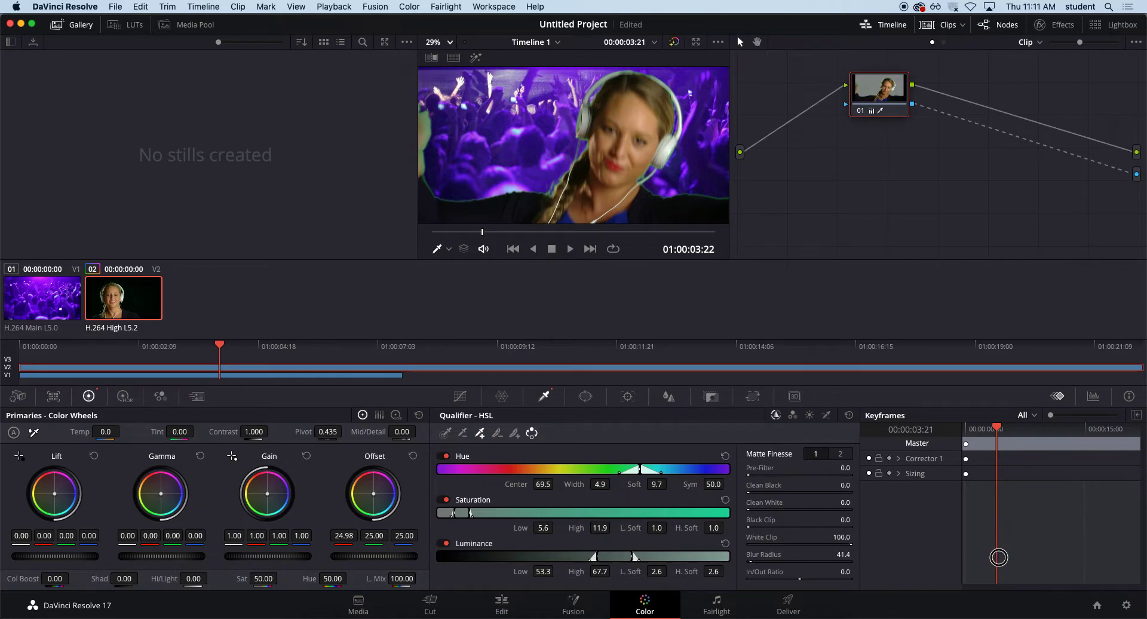
left_click_drag(1040, 552, 629, 322)
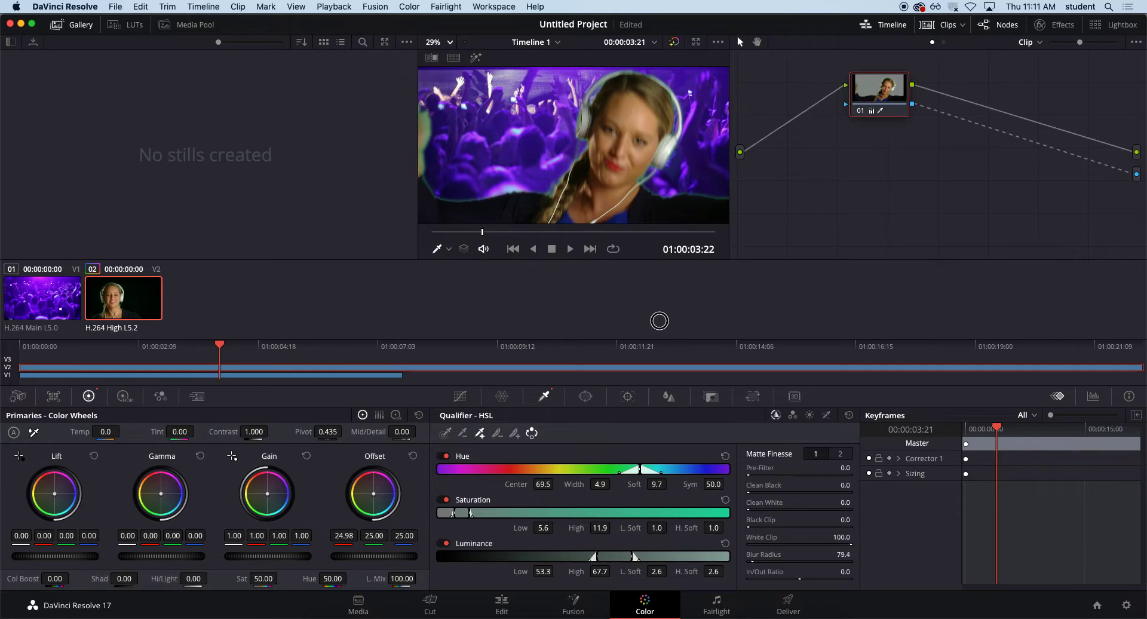
left_click_drag(652, 321, 617, 321)
scroll(562, 177, "up", 2)
scroll(562, 176, "up", 3)
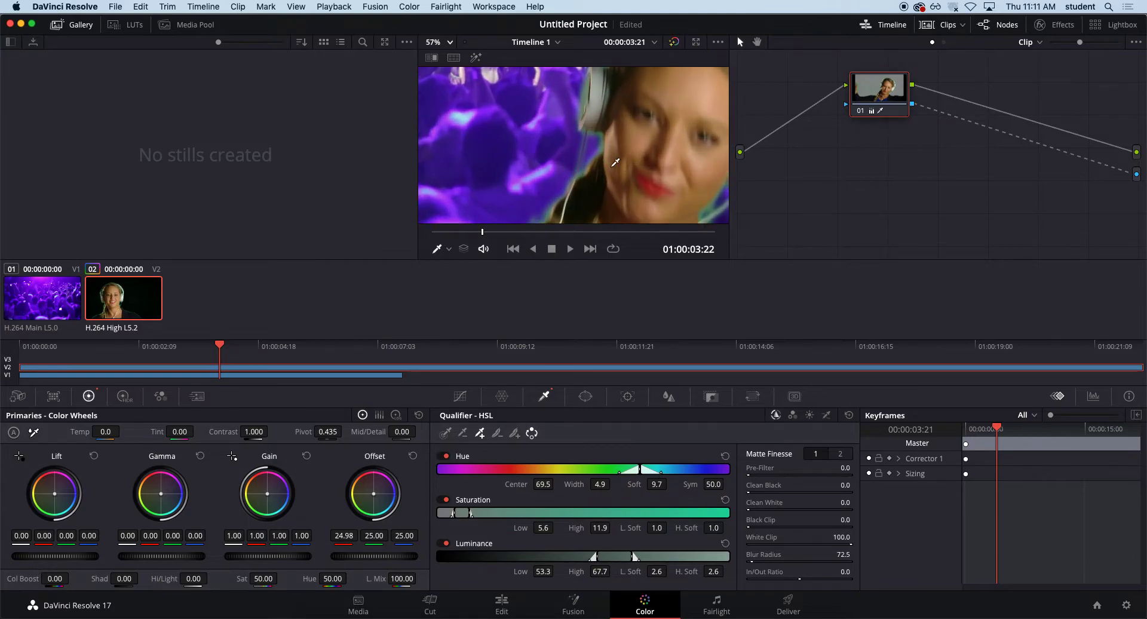
left_click(447, 42)
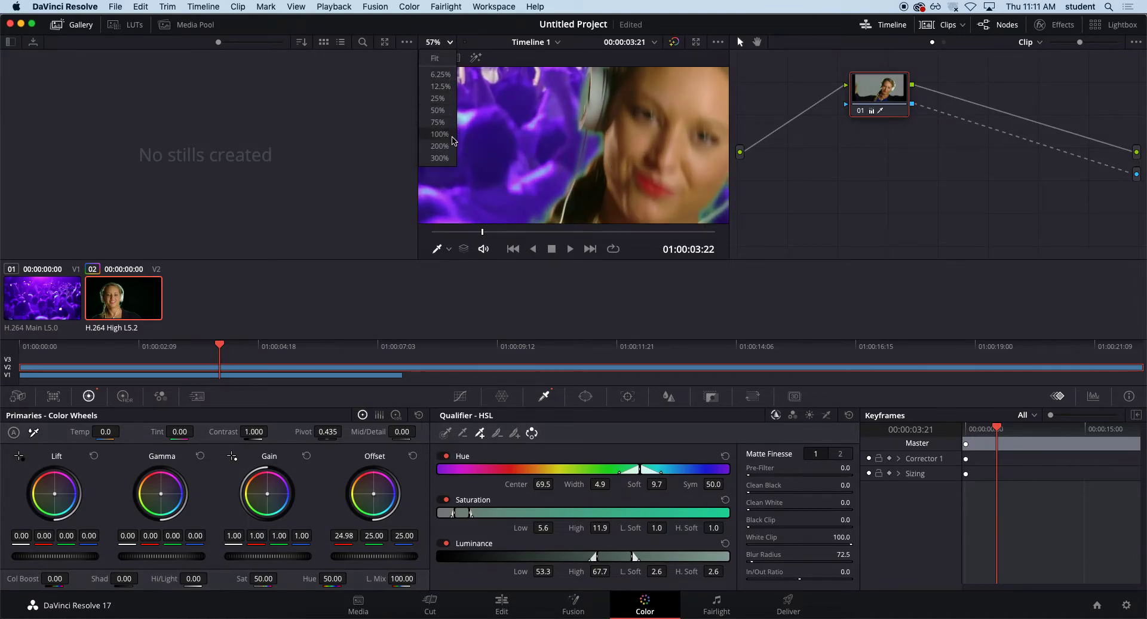
left_click(448, 135)
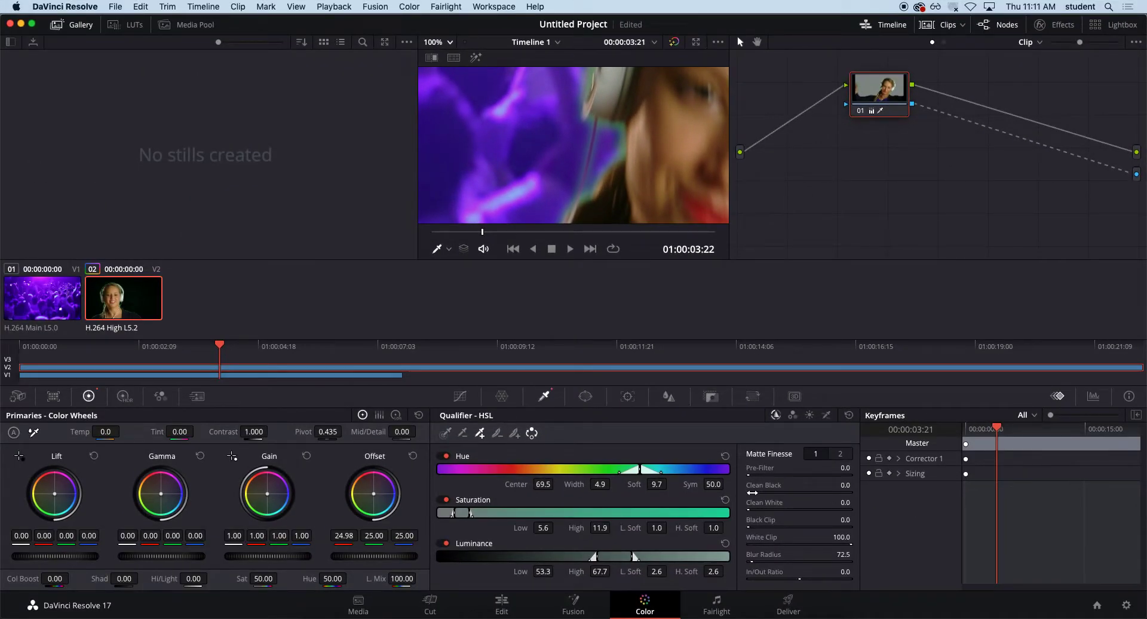
Step: Set Matte Finesse to Pre-Filter 21.2, Clean Black 0.6, Blur Radius 0.0 and In/Out Ratio -60.3
mouse_move(752, 492)
left_mouse_down()
mouse_move(833, 485)
mouse_move(752, 493)
mouse_move(847, 468)
mouse_move(750, 475)
left_mouse_up()
left_click_drag(749, 561, 189, 544)
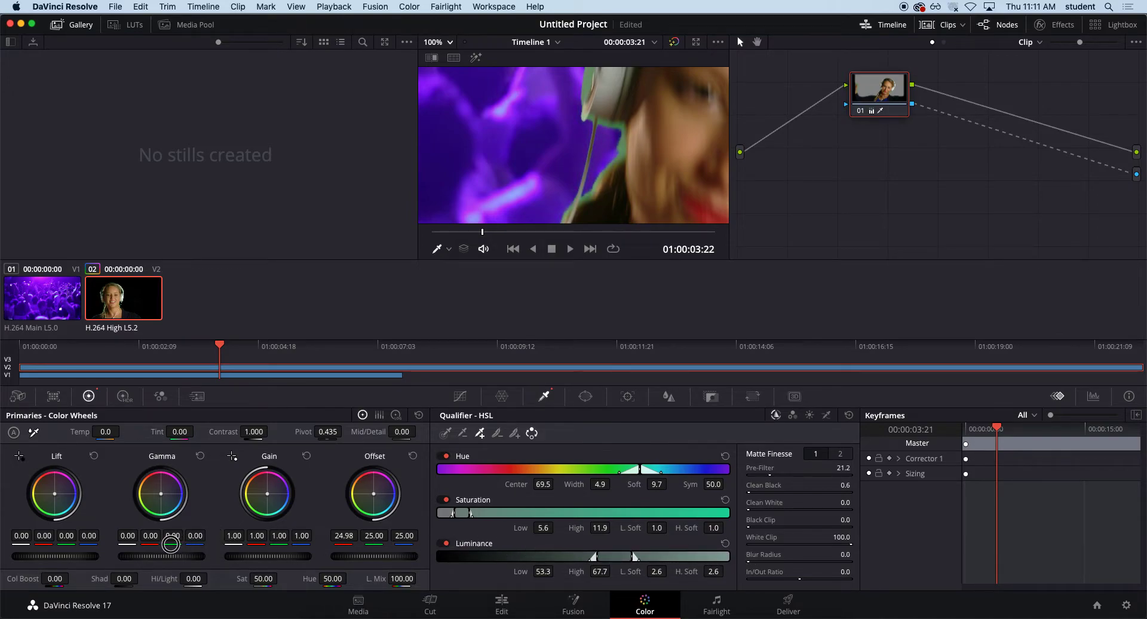
left_click_drag(801, 579, 435, 594)
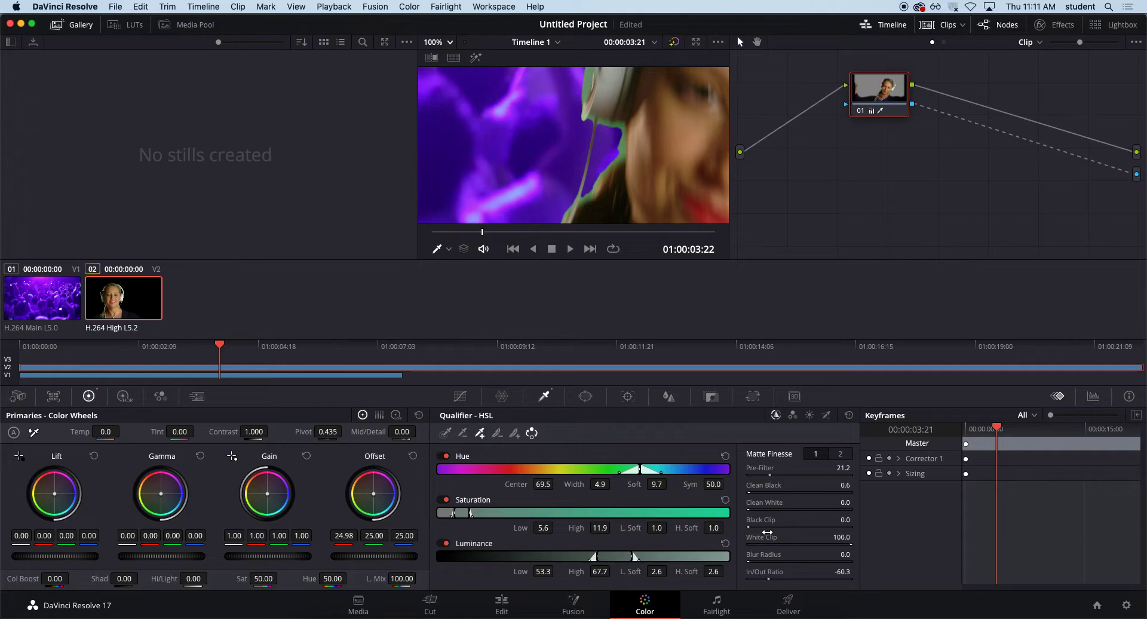
Step: Set Matte Finesse to Pre-Filter 0.0, Clean Black 13.3, Clean White 15.9, Black Clip 25.1, White Clip 66.5 and In/Out Ratio 3.5
left_click_drag(753, 493, 722, 503)
left_click_drag(769, 475, 21, 322)
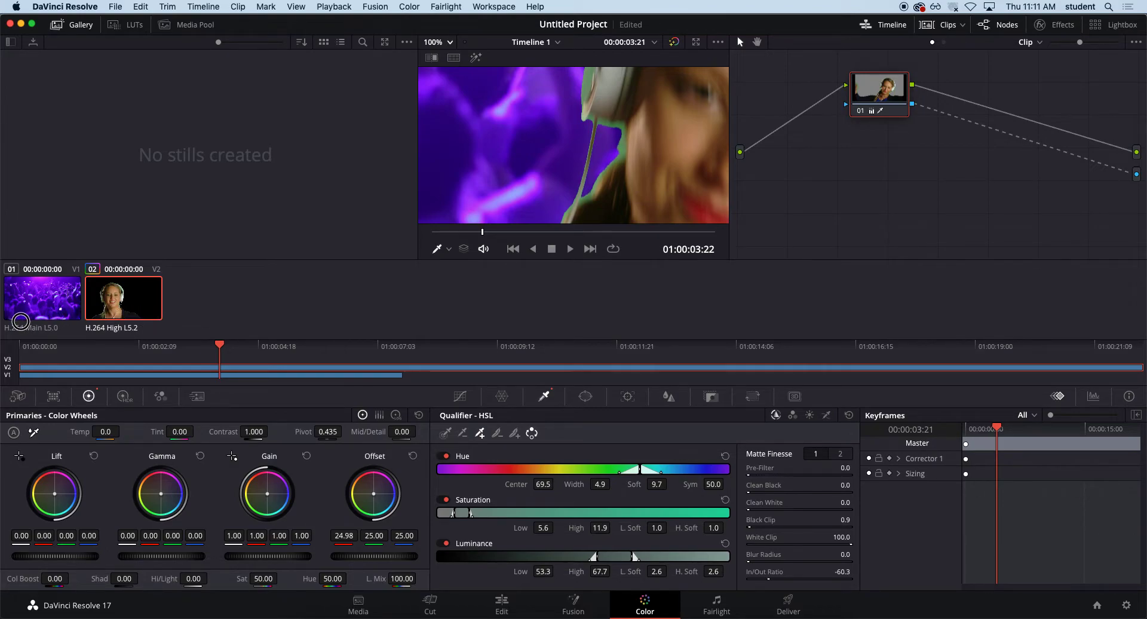
left_click_drag(752, 527, 1089, 514)
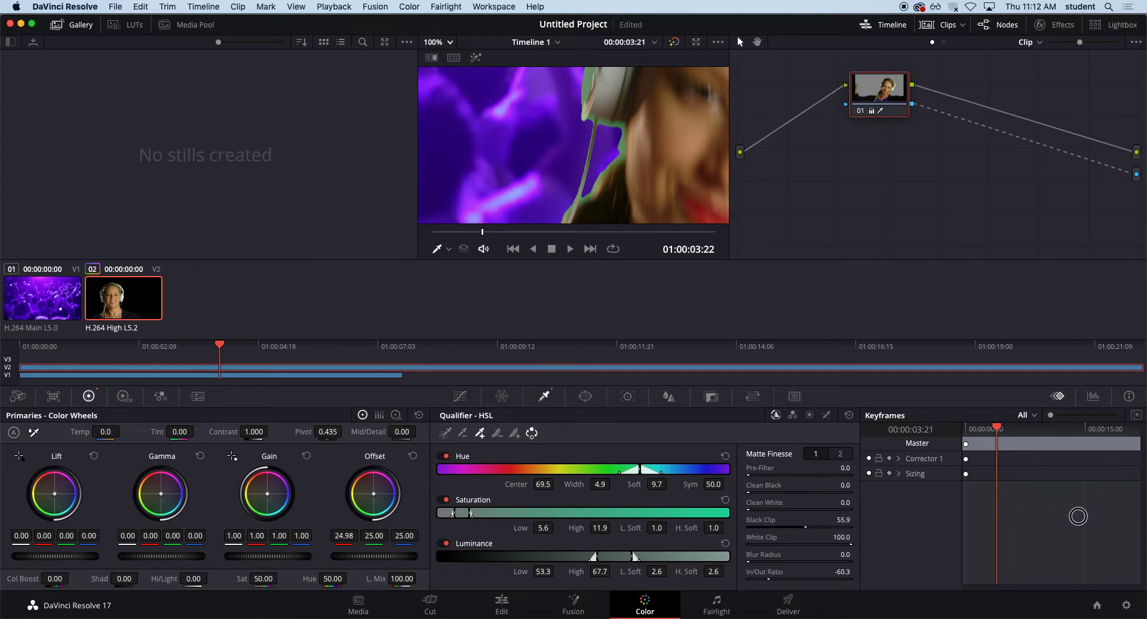
left_click_drag(748, 507, 843, 523)
left_click_drag(751, 487, 531, 535)
left_click_drag(768, 579, 577, 321)
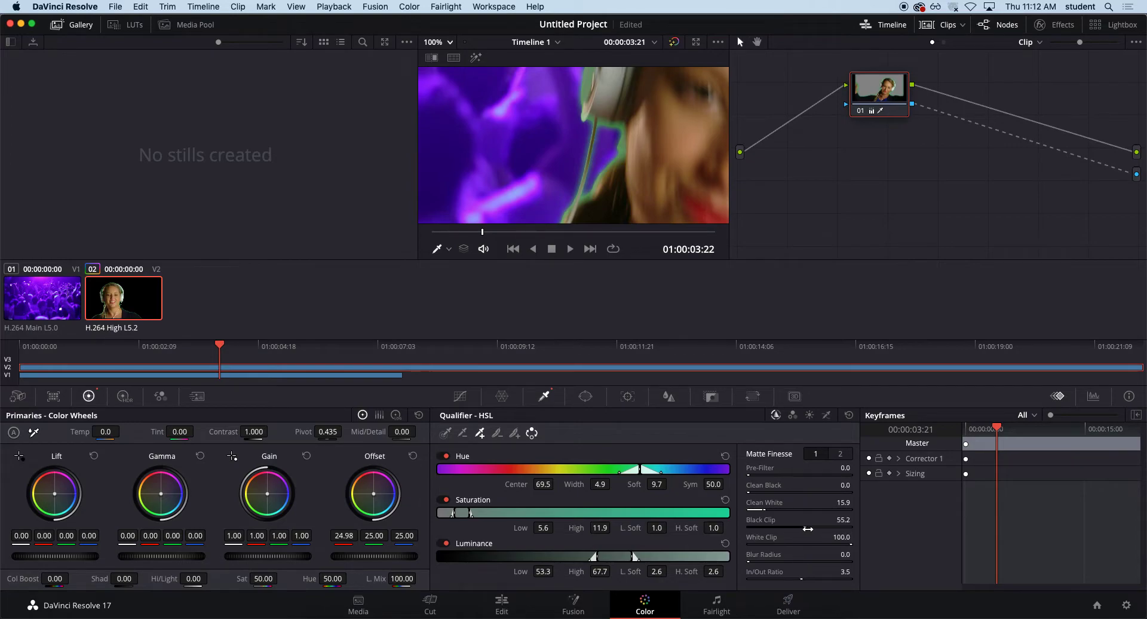
left_click_drag(846, 546, 625, 557)
left_click_drag(751, 494, 829, 492)
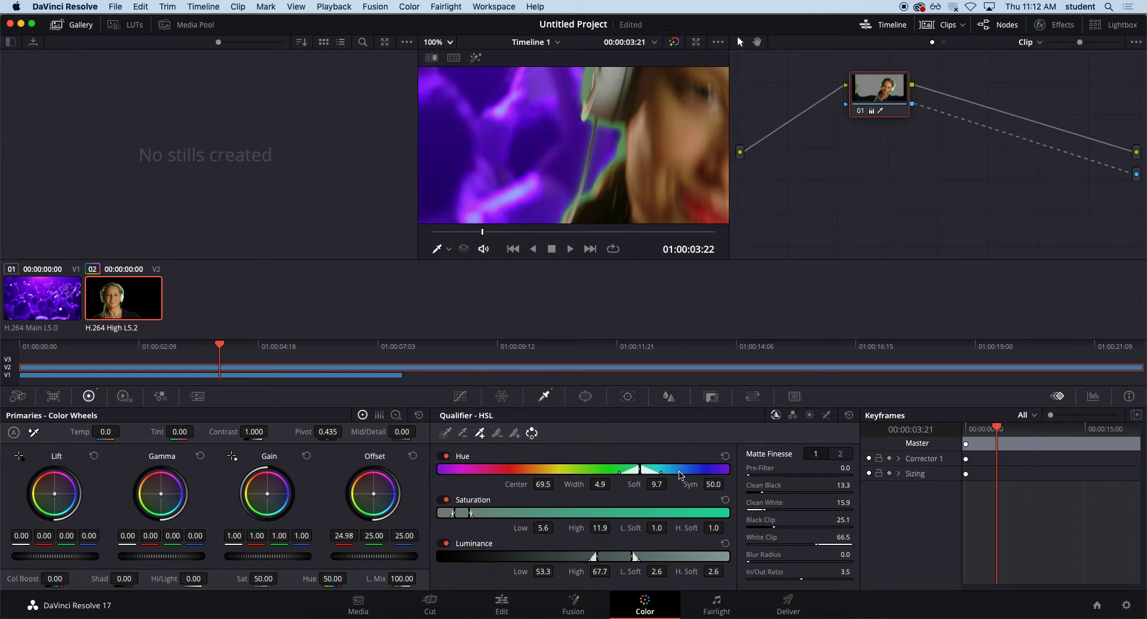
Step: Narrow the qualifier's hue range to width 2.6 and softness 5.2, and adjust the upper edge of the saturation range
mouse_move(659, 473)
left_mouse_down()
mouse_move(636, 468)
mouse_move(650, 467)
left_mouse_up()
left_click_drag(650, 467, 632, 482)
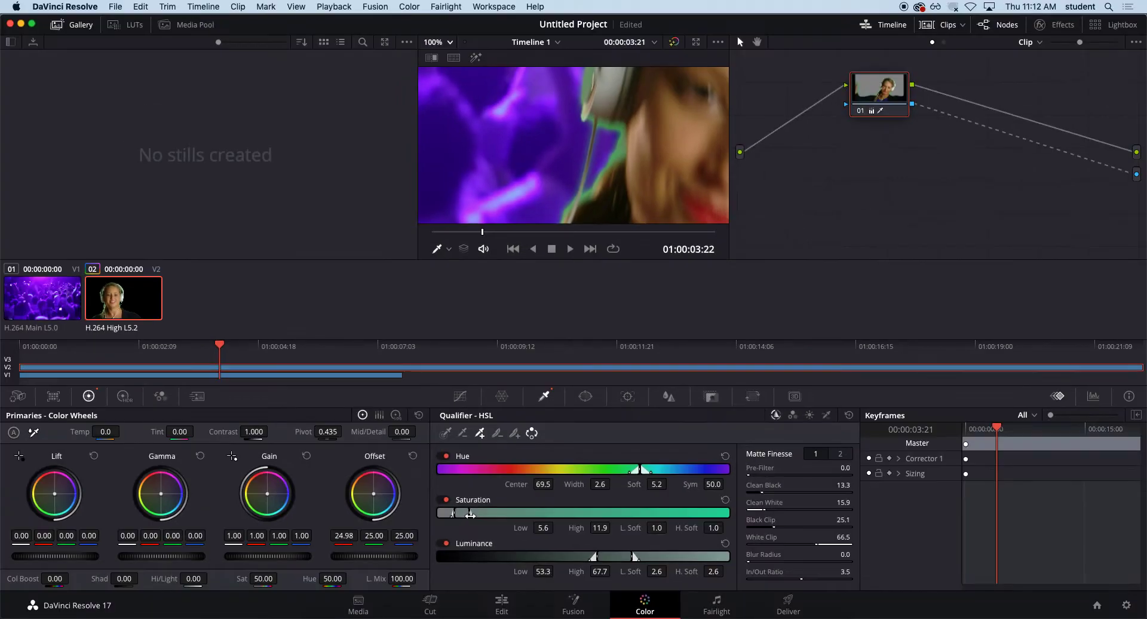
mouse_move(472, 515)
left_mouse_down()
mouse_move(548, 513)
mouse_move(454, 518)
left_mouse_up()
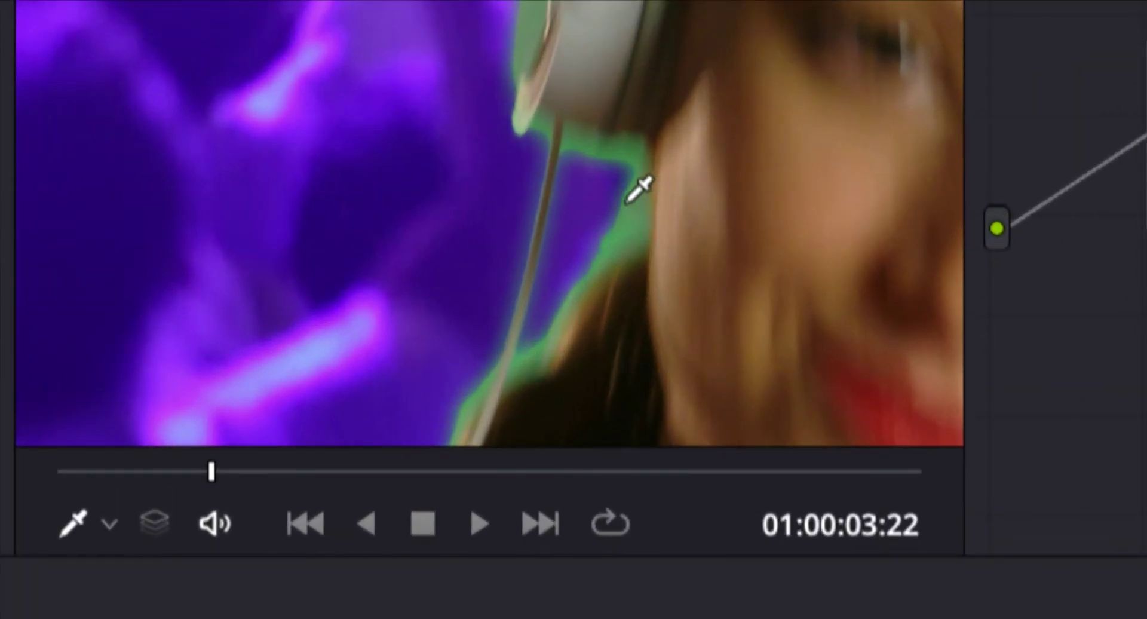
Step: Add the green fringe beside the headphones to the key, then feather in the remaining edge tones up to hue softness 30.4
left_click(626, 202)
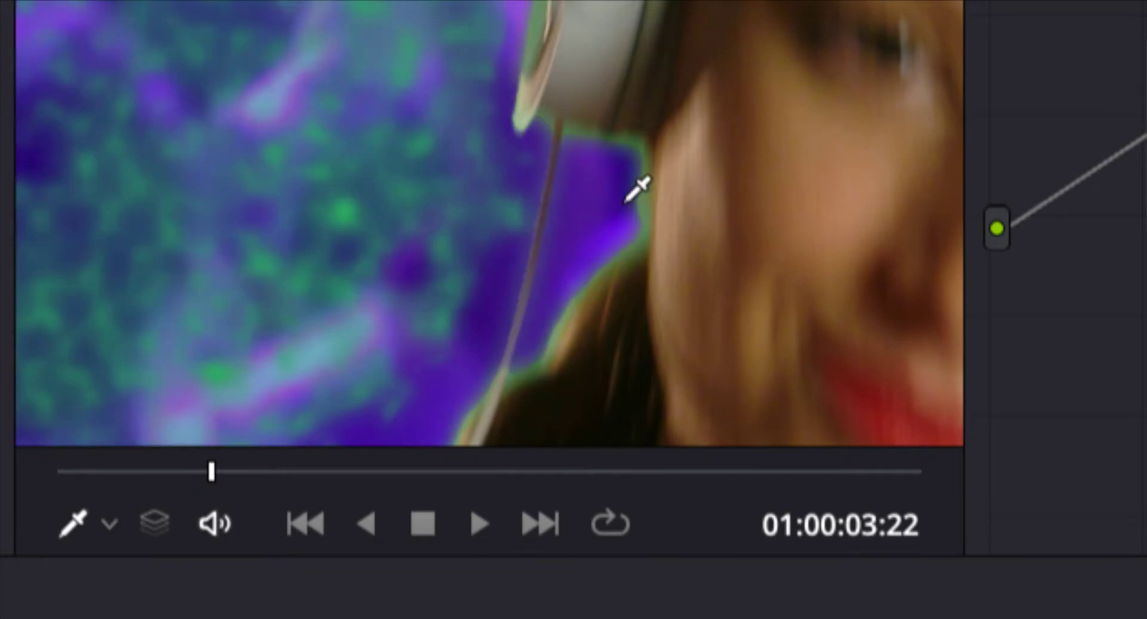
left_click(429, 137)
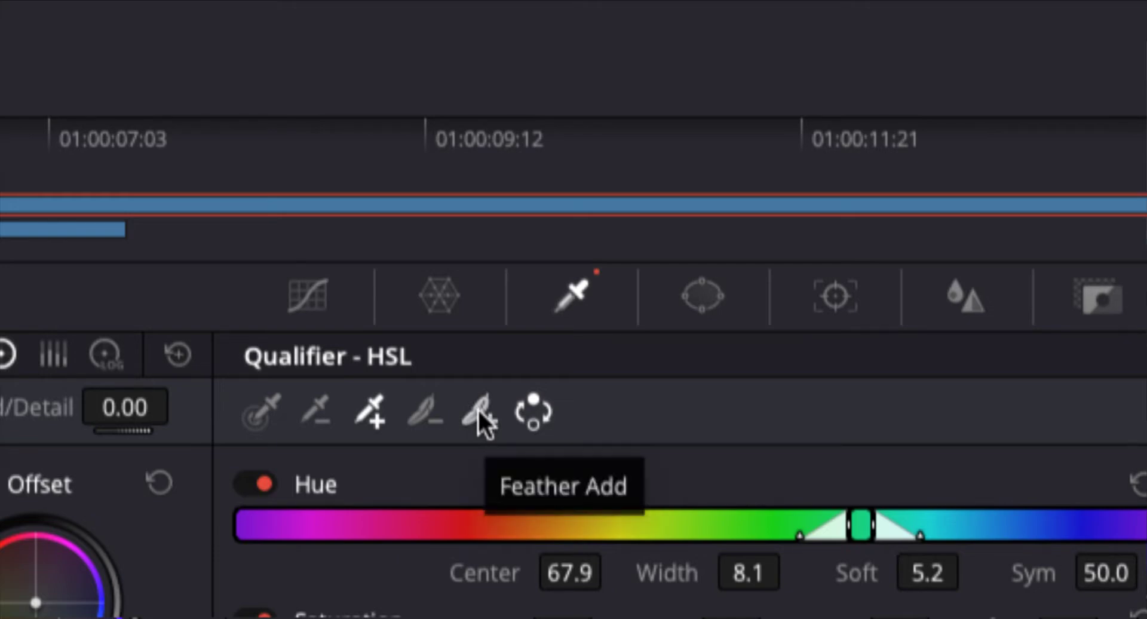
left_click(478, 407)
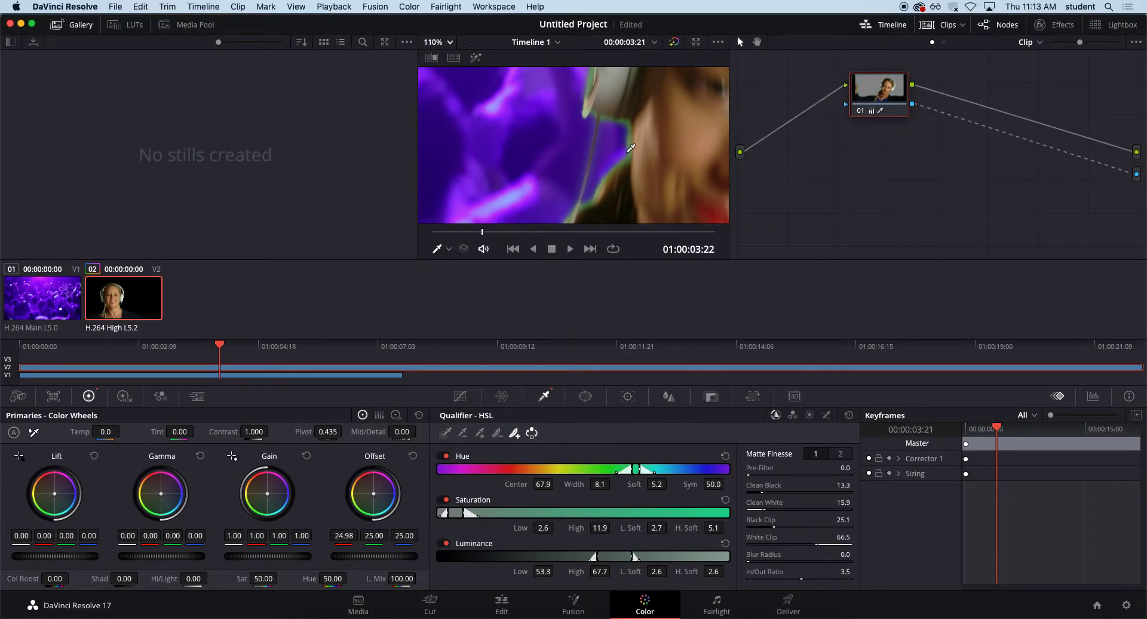
left_click(609, 114)
left_click(596, 95)
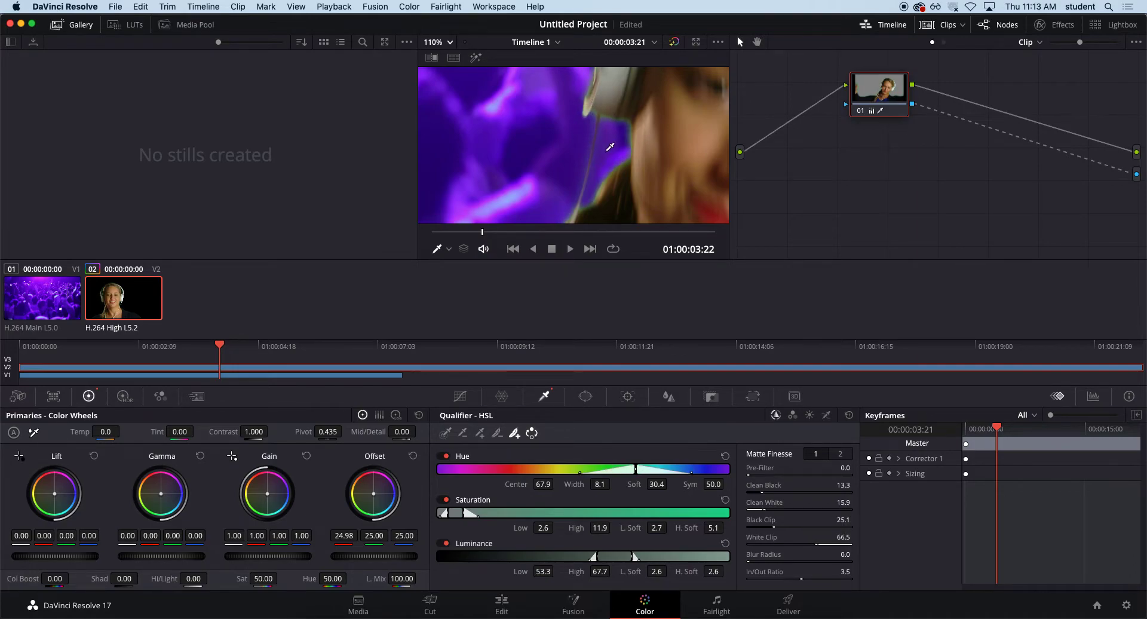
Step: Examine the keyed edges around the face, hair and headphone band at viewer zoom levels from 71% to 110%
scroll(623, 144, "down", 3)
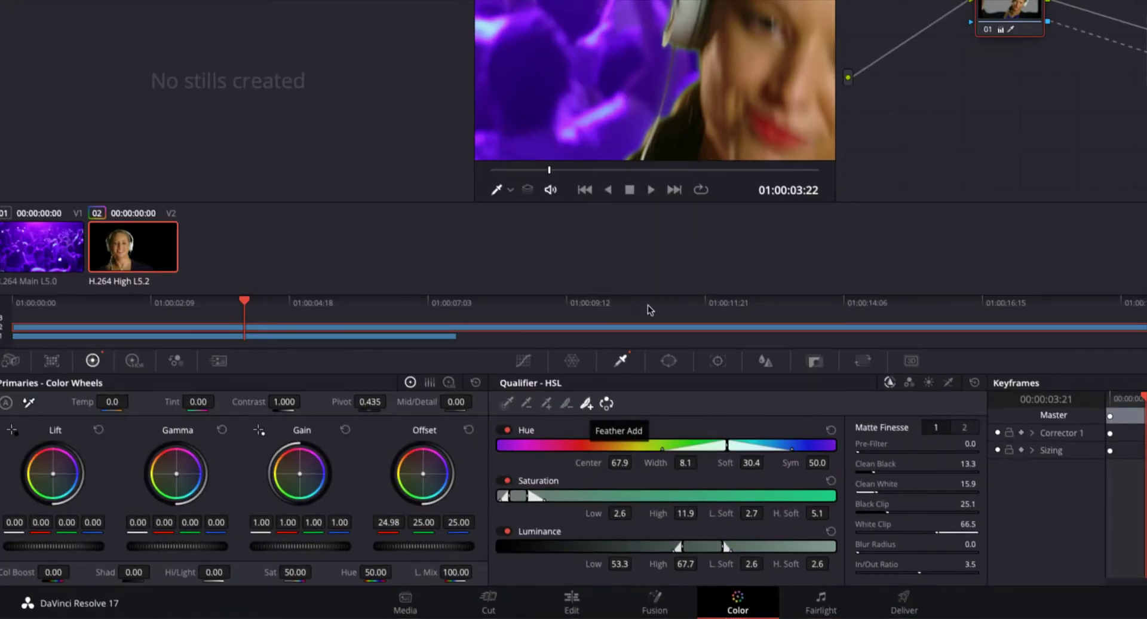
scroll(763, 85, "up", 1)
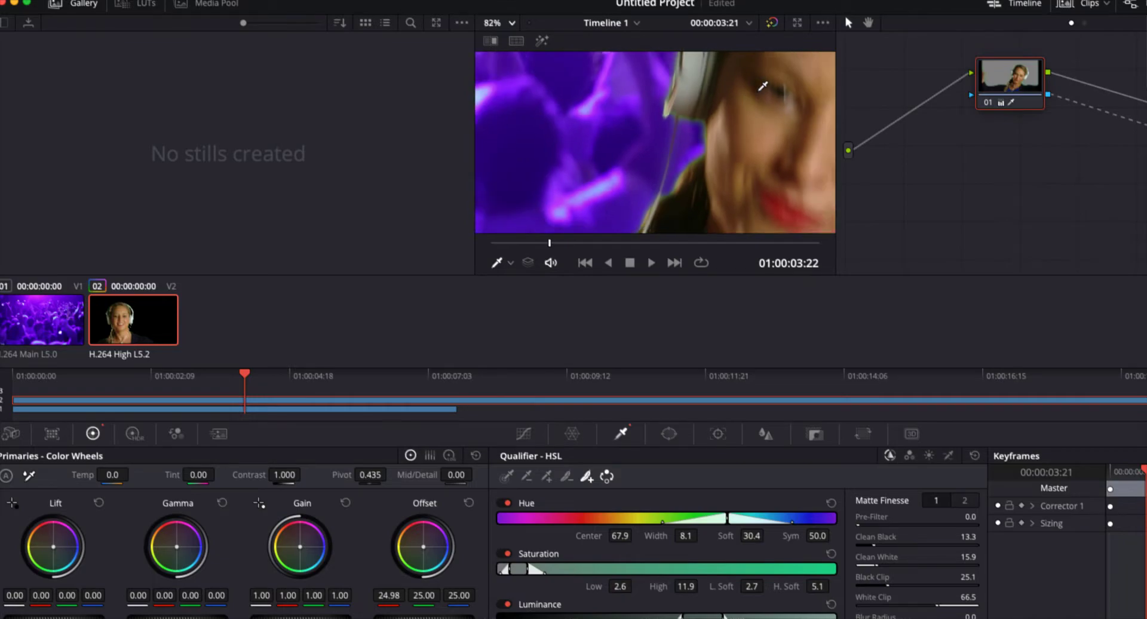
scroll(762, 85, "down", 5)
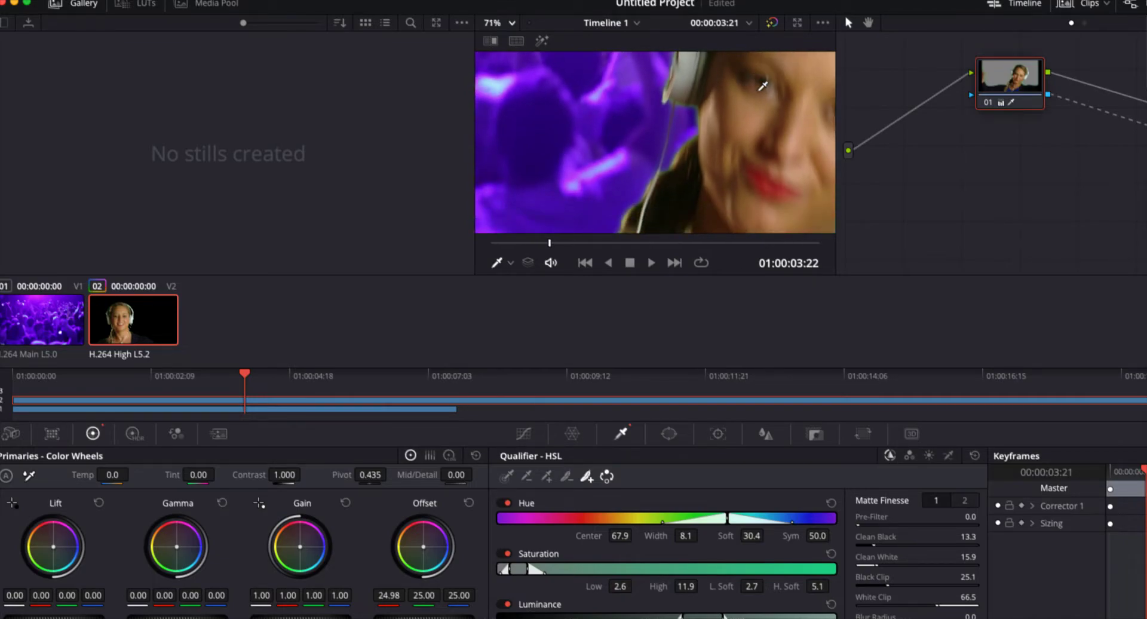
scroll(763, 85, "up", 6)
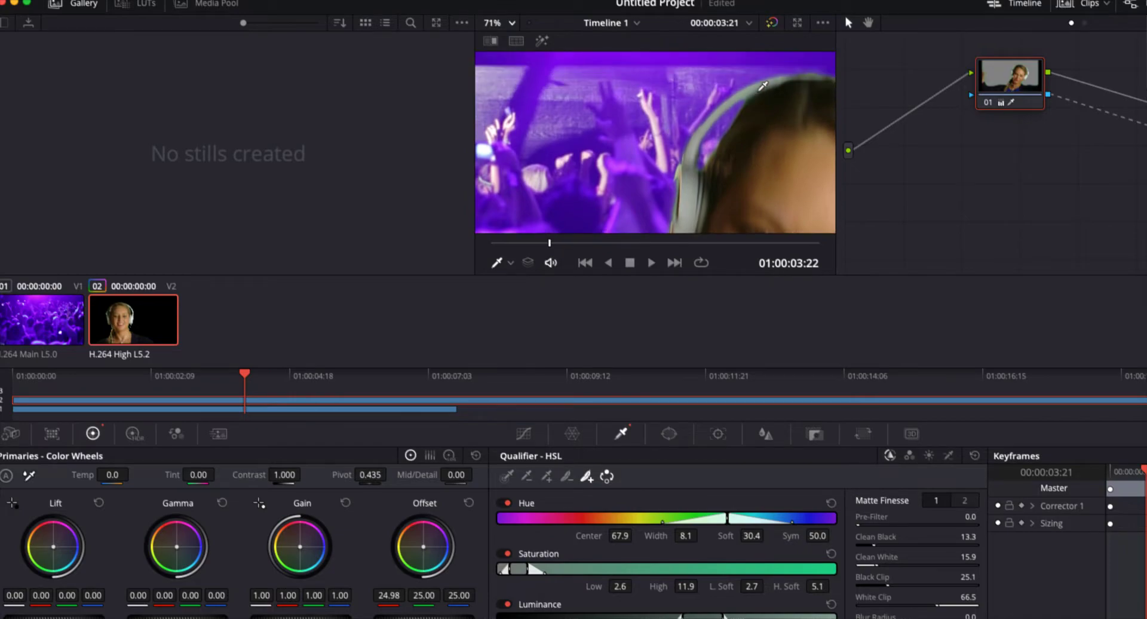
scroll(763, 85, "up", 1)
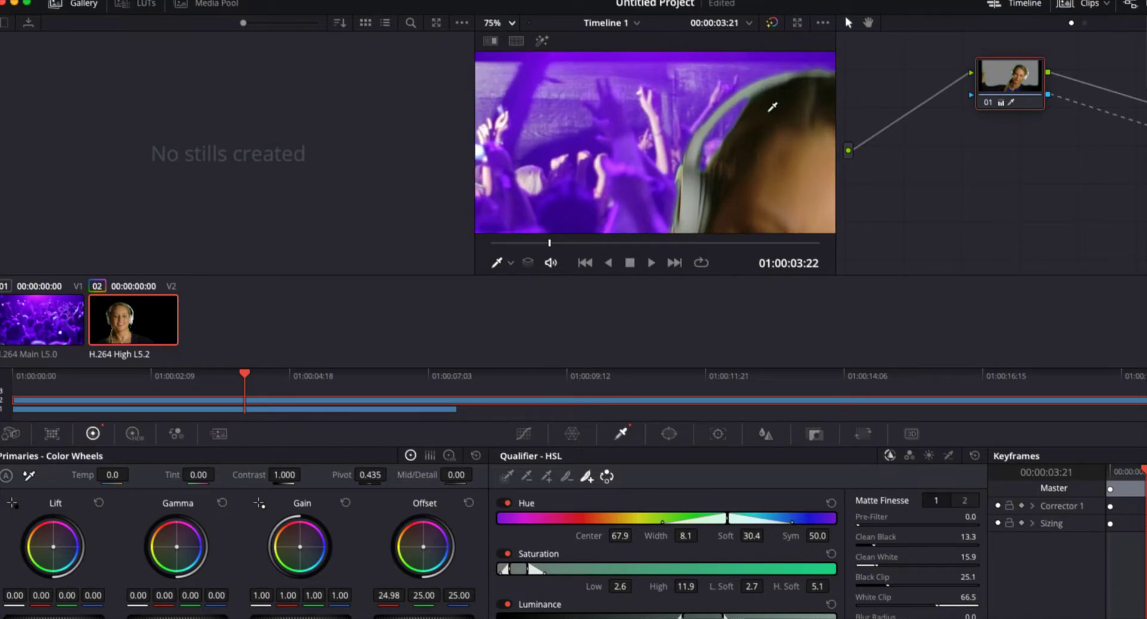
right_click(768, 113)
left_click_drag(751, 107, 520, 68)
scroll(719, 88, "up", 5)
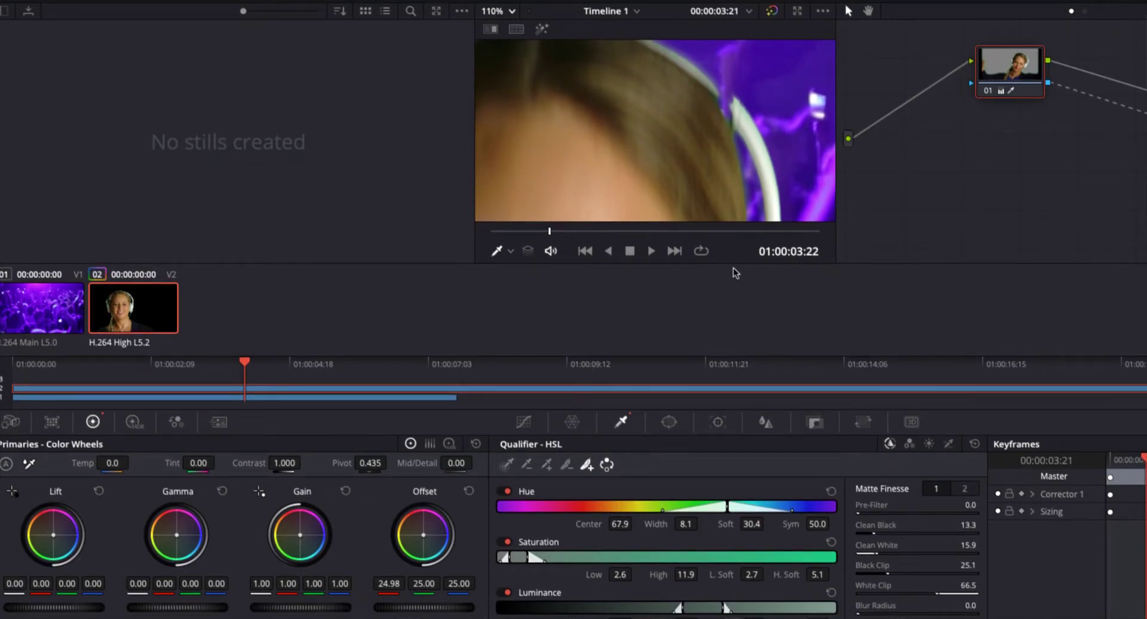
Step: Subtract feathering at the headphone band, then set hue softness to 5.3 and saturation high softness to 1.9
left_click(565, 466)
left_click(710, 70)
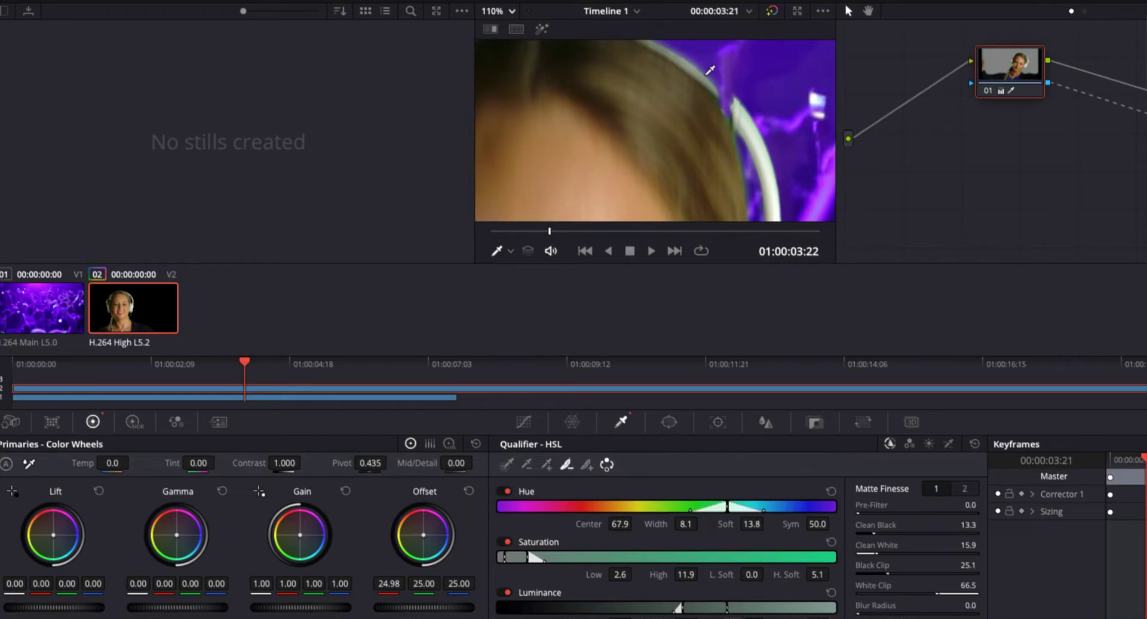
left_click(729, 96)
left_click_drag(544, 561, 538, 560)
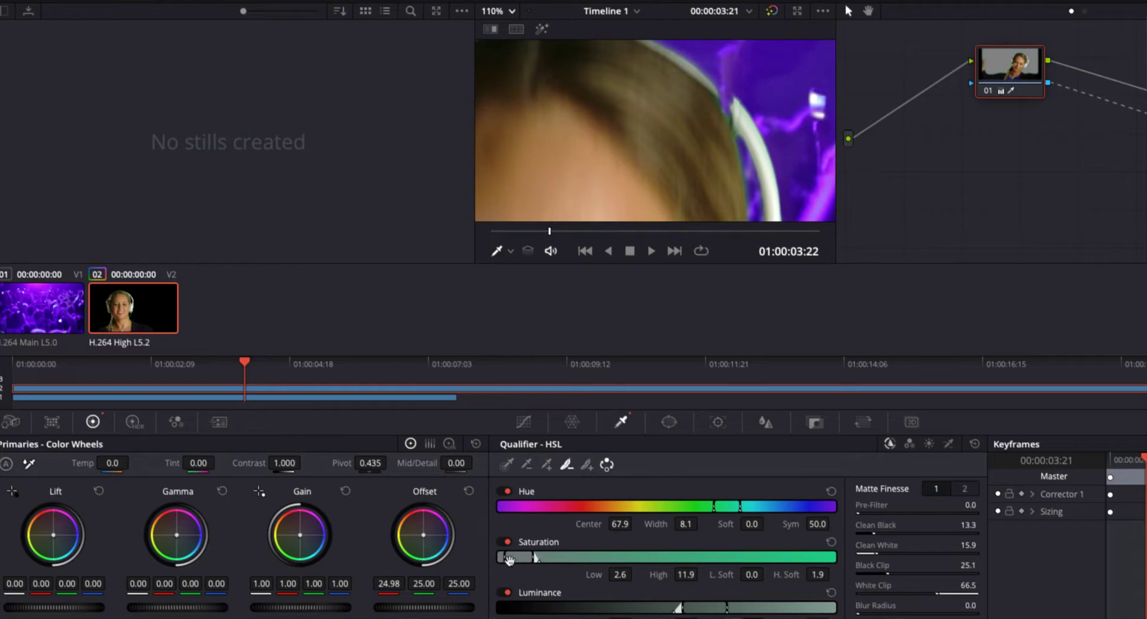
left_click_drag(714, 508, 705, 508)
Step: Set Matte Finesse to Clean Black 0.3, Clean White 15.3 and Blur Radius 12.6 while checking the headphone and jaw edges
scroll(758, 170, "down", 3)
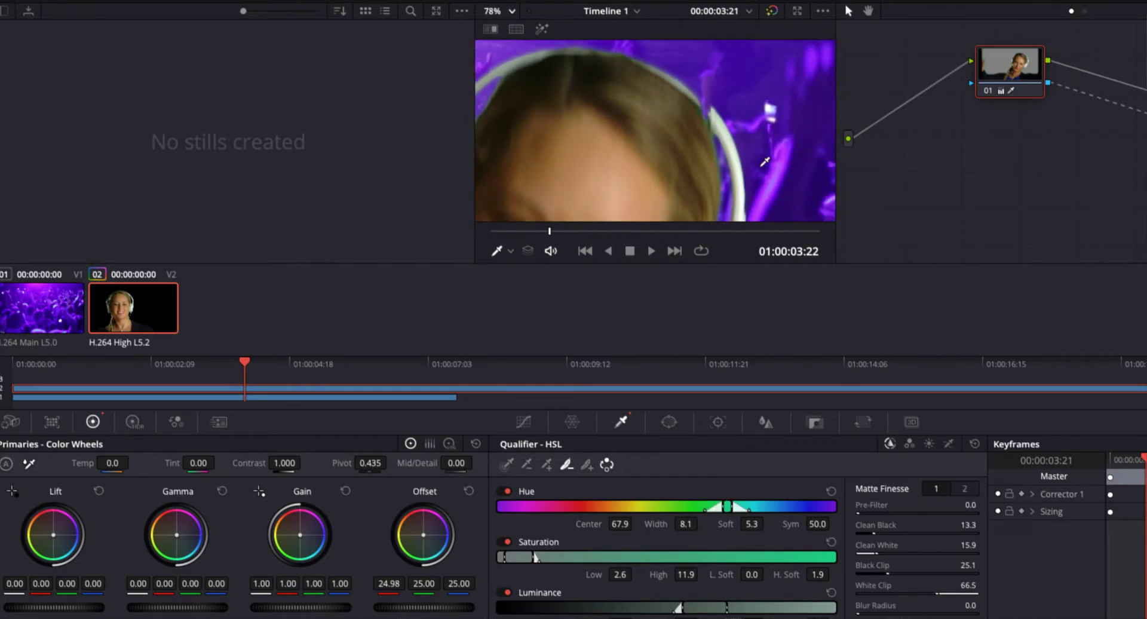
scroll(764, 162, "up", 3)
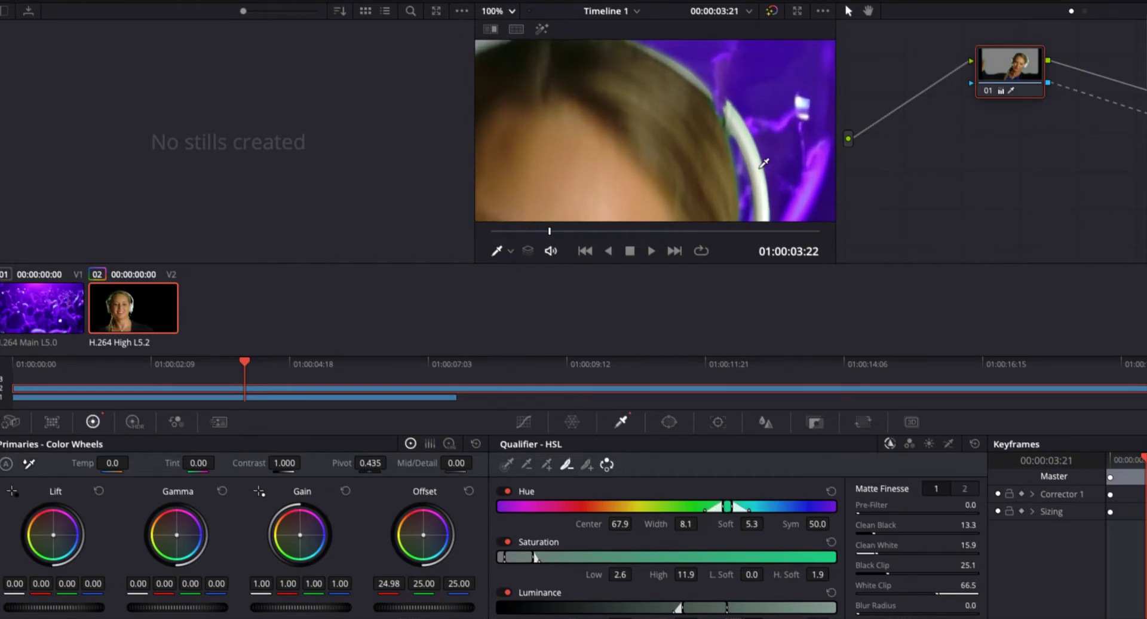
scroll(764, 162, "down", 6)
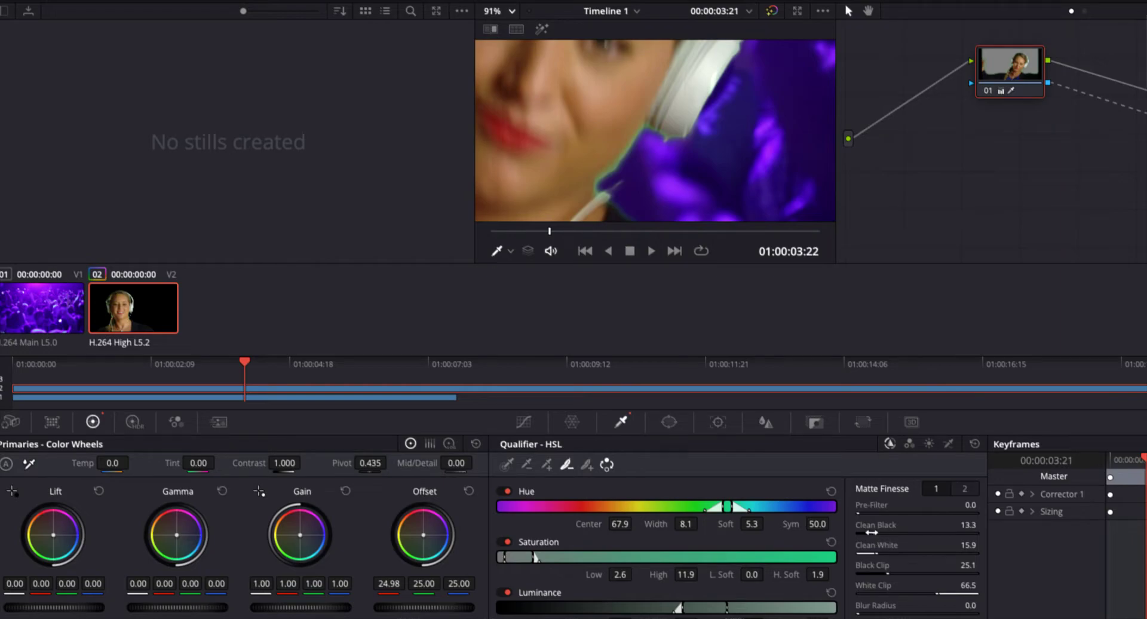
left_click_drag(867, 531, 858, 531)
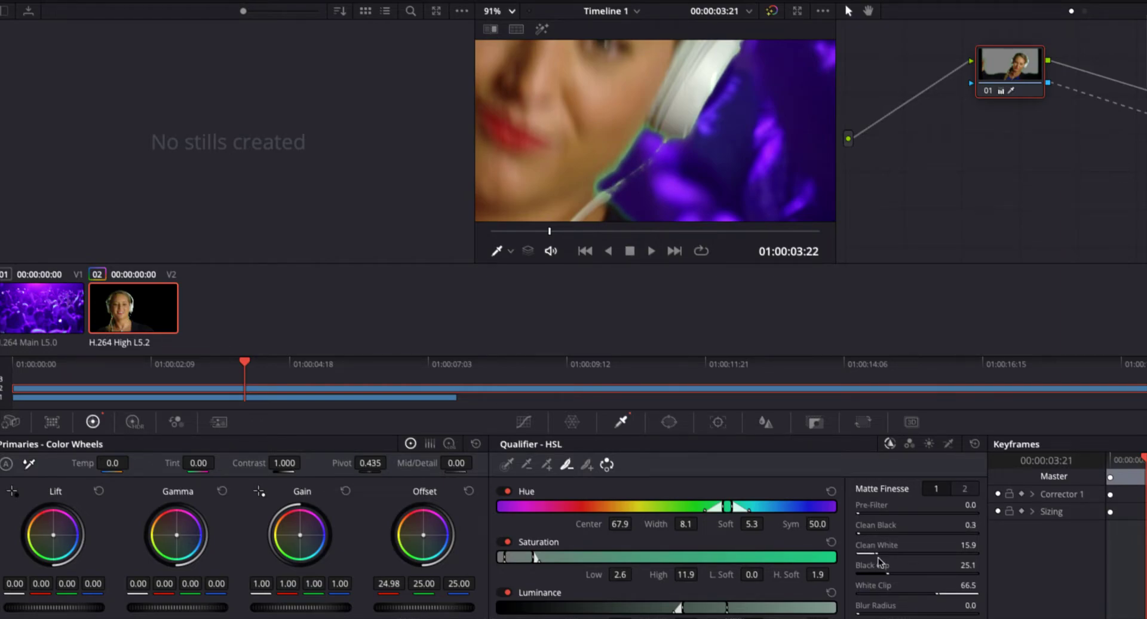
left_click_drag(878, 555, 875, 554)
Step: Feather the green outline along the subject's shoulder into the key, reaching hue softness 27.5
left_click(586, 464)
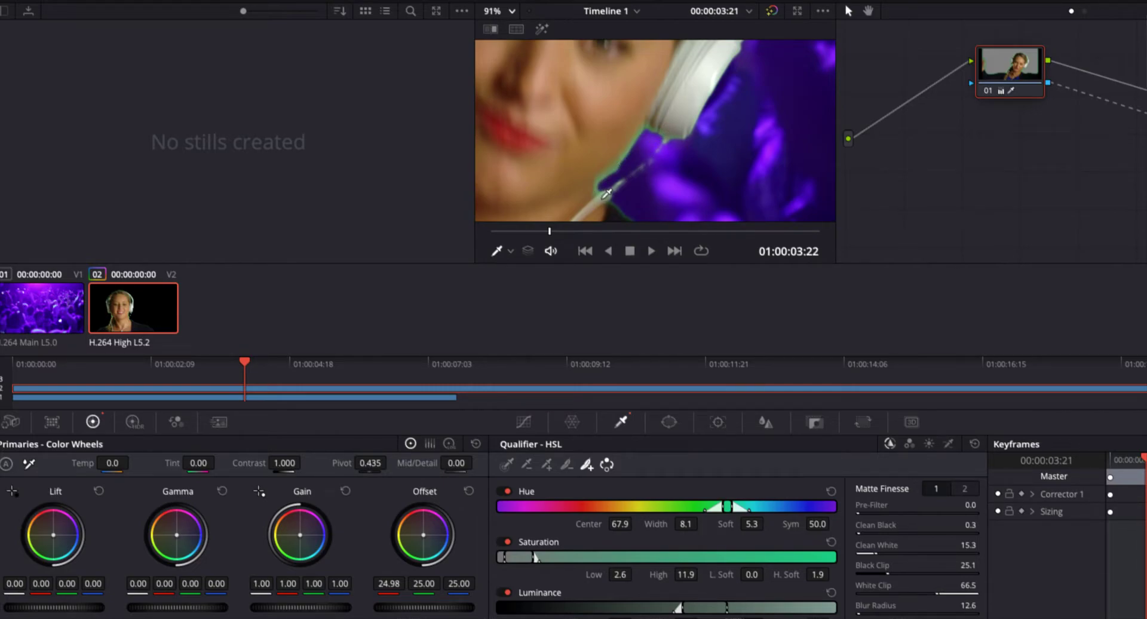
scroll(607, 192, "up", 2)
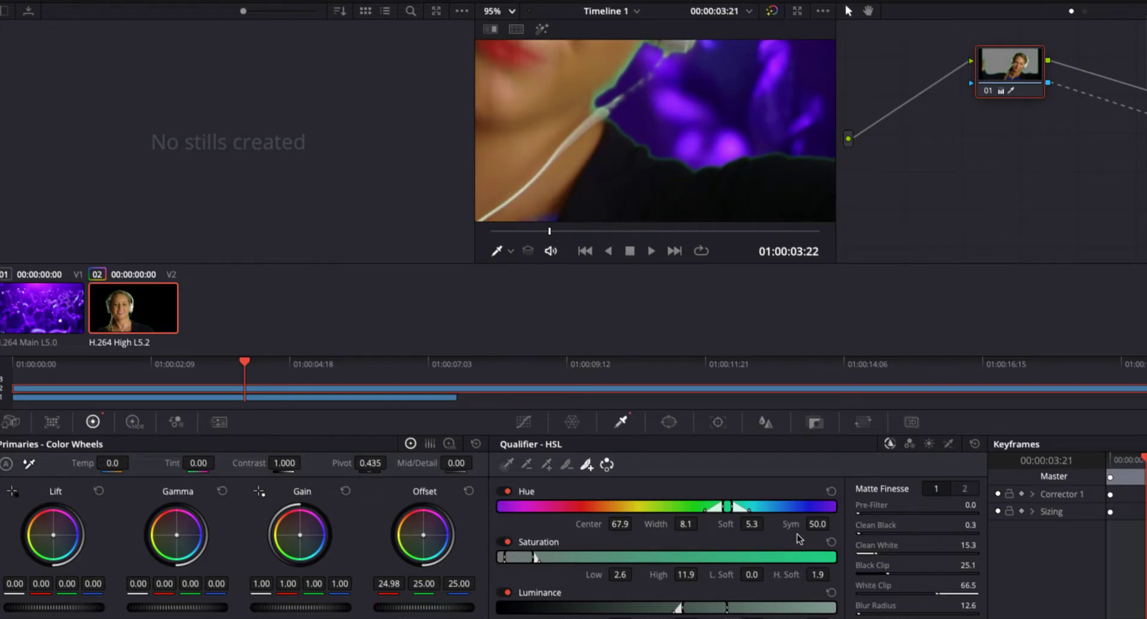
left_click(587, 465)
left_click(716, 171)
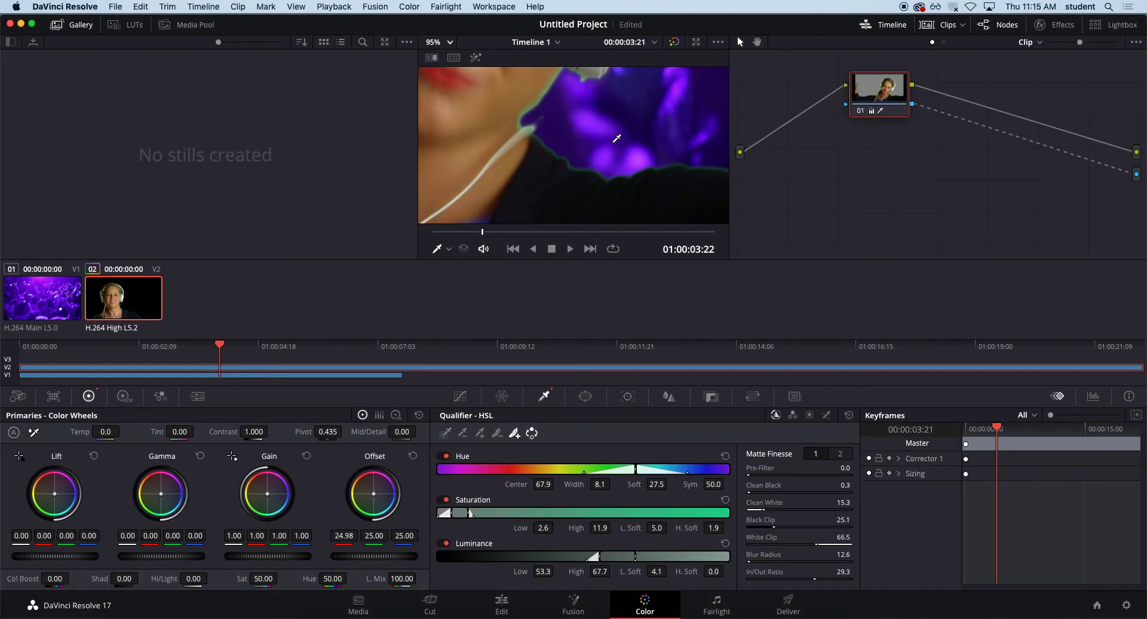
scroll(617, 139, "up", 2)
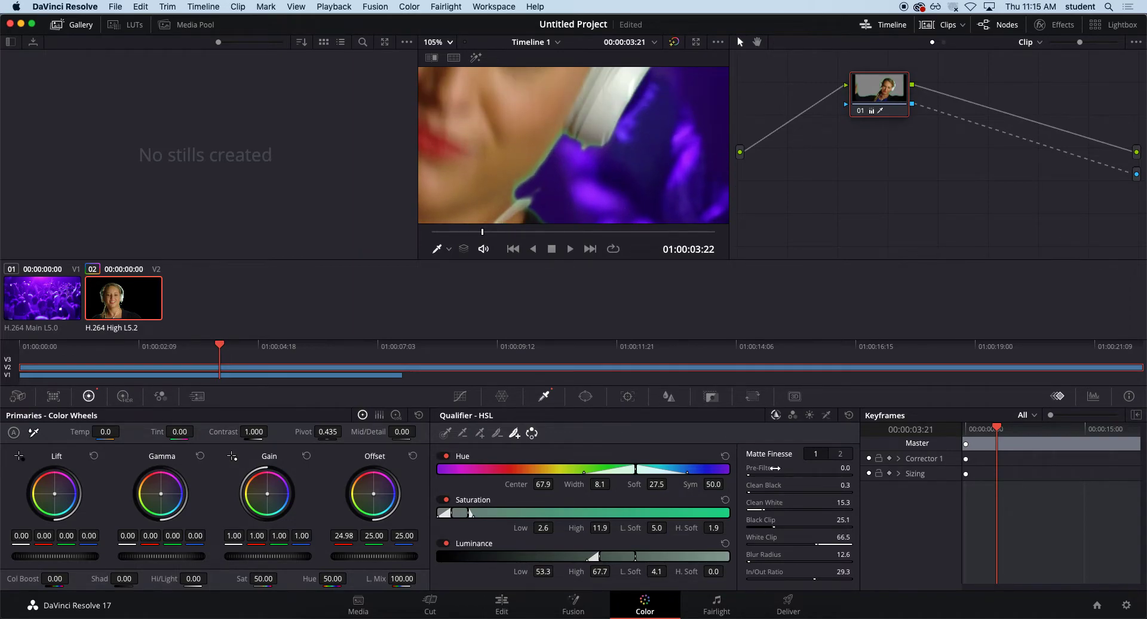
Step: Reset the node's grade and key the green backdrop again with a fresh, inverted colour sample at 01:00:03:22
right_click(884, 98)
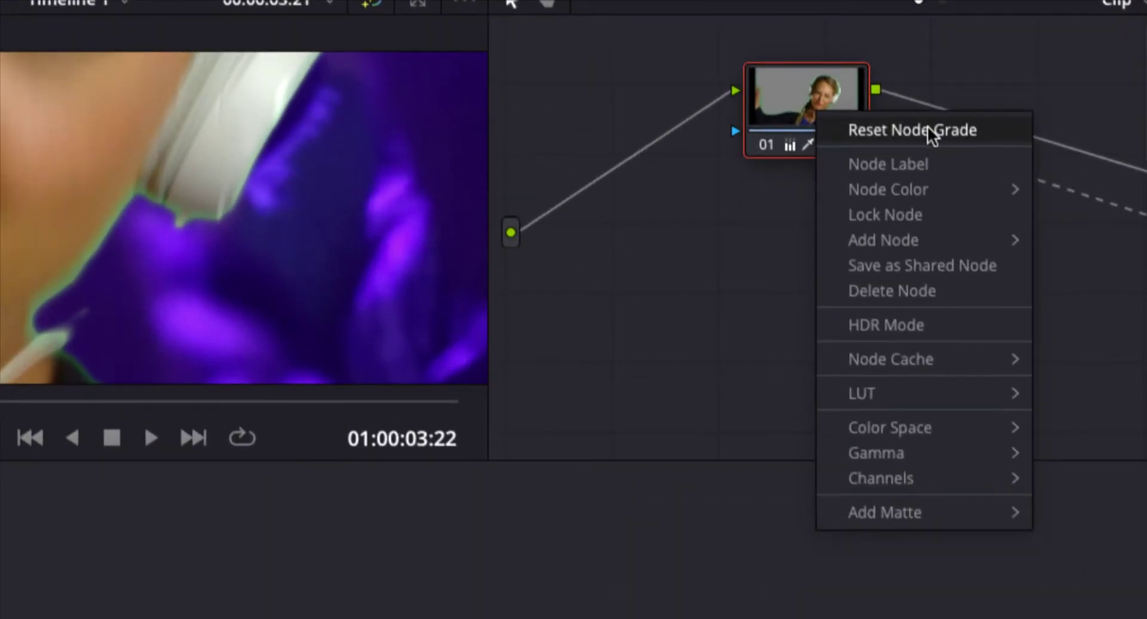
left_click(974, 142)
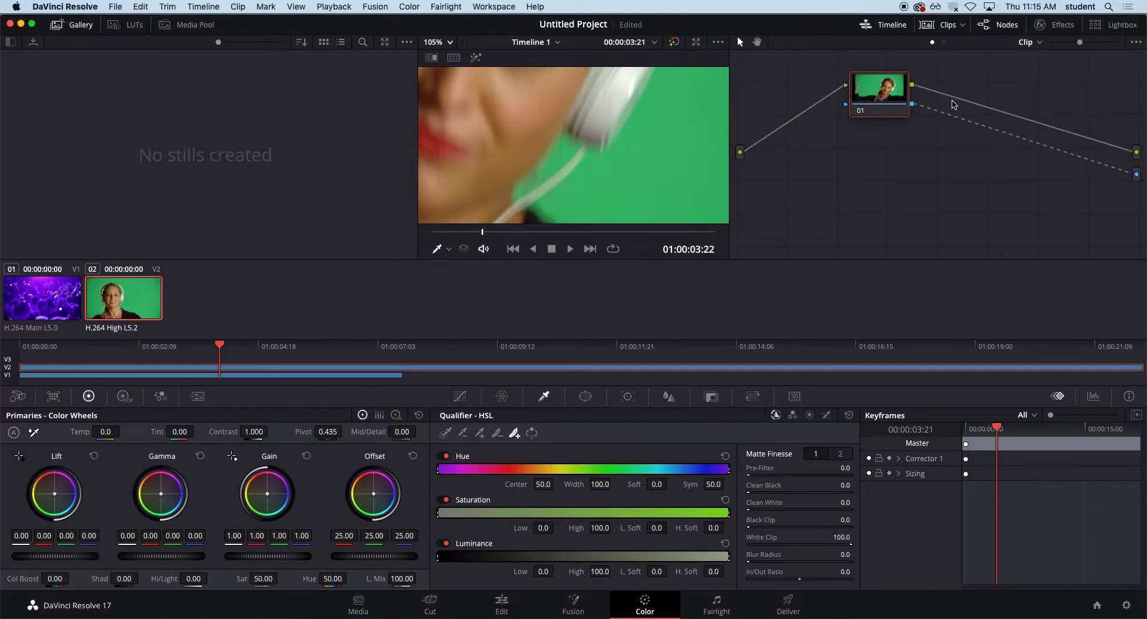
left_click(479, 434)
left_click(444, 433)
left_click(639, 172)
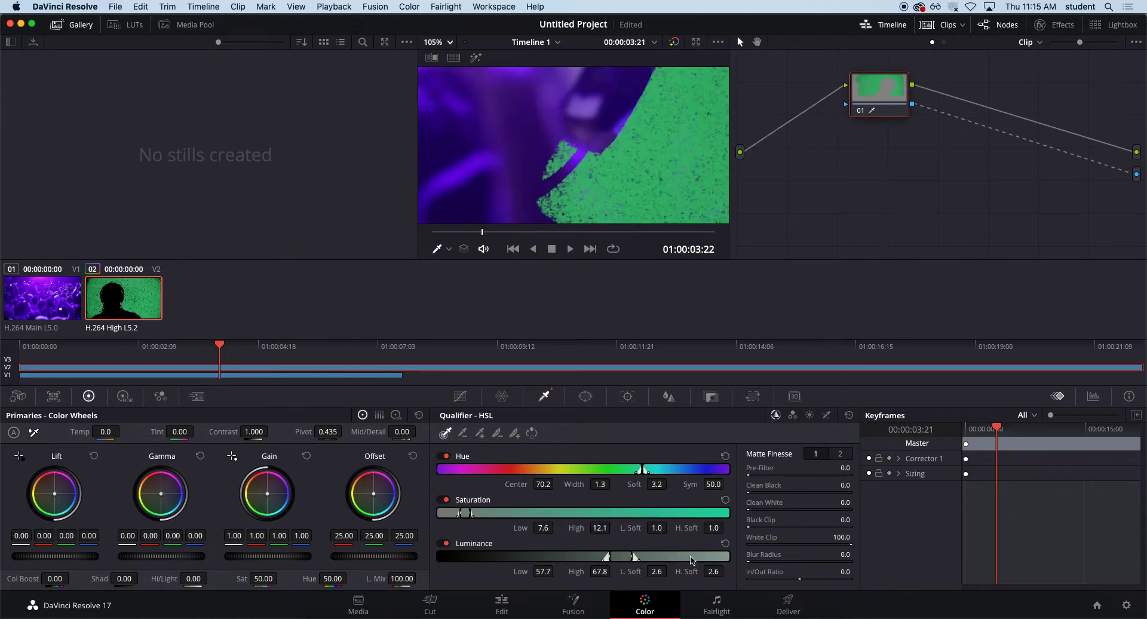
left_click(531, 433)
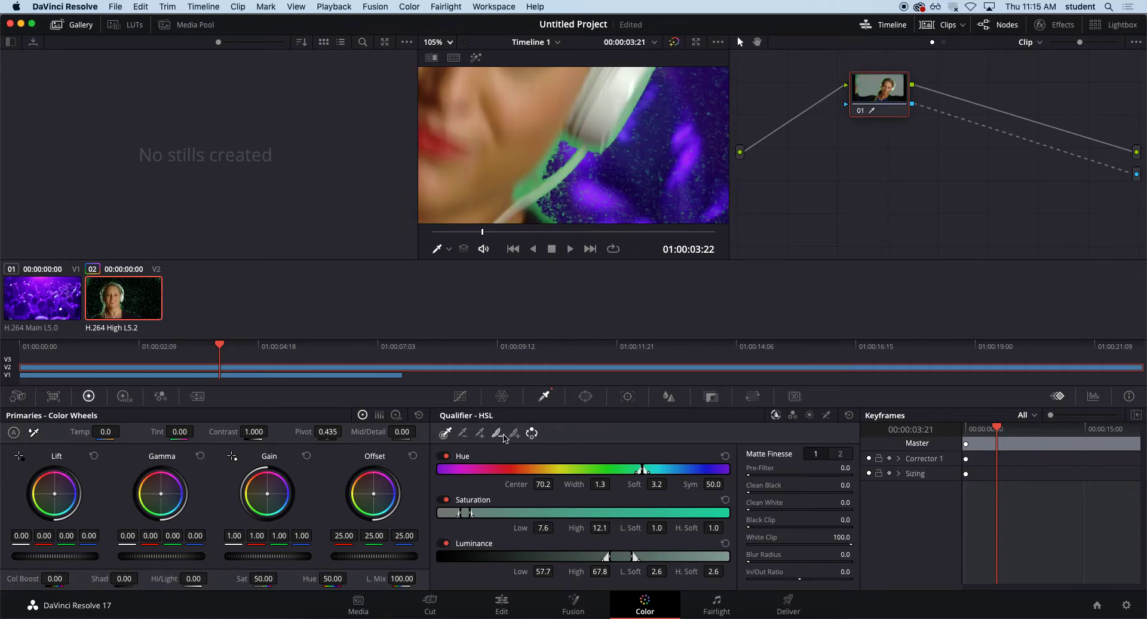
Step: Feather the green fringe along the headphone cord and below the ear cup into the new key
left_click(515, 433)
left_click_drag(545, 180, 522, 196)
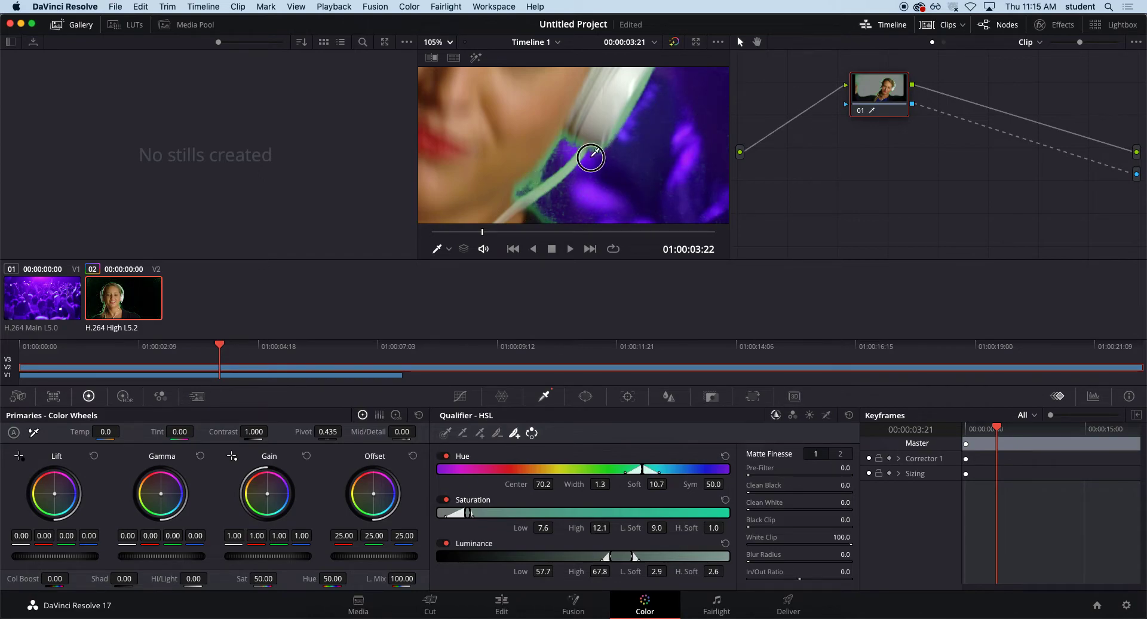
scroll(604, 154, "up", 2)
scroll(607, 154, "down", 3)
scroll(598, 170, "down", 1)
Step: Check the key at 01:00:21:09 and roll the excess feathering back to hue softness 8.4
left_click_drag(666, 202, 703, 223)
left_click(706, 217)
left_click(707, 224)
scroll(567, 182, "down", 5)
scroll(566, 182, "down", 1)
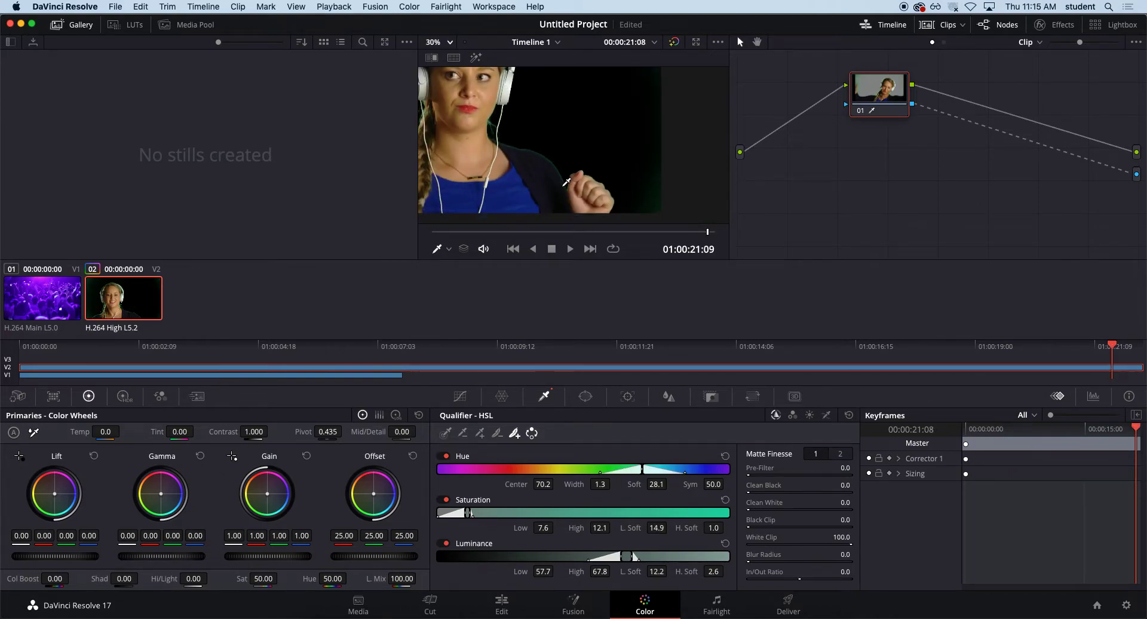
left_click(566, 181)
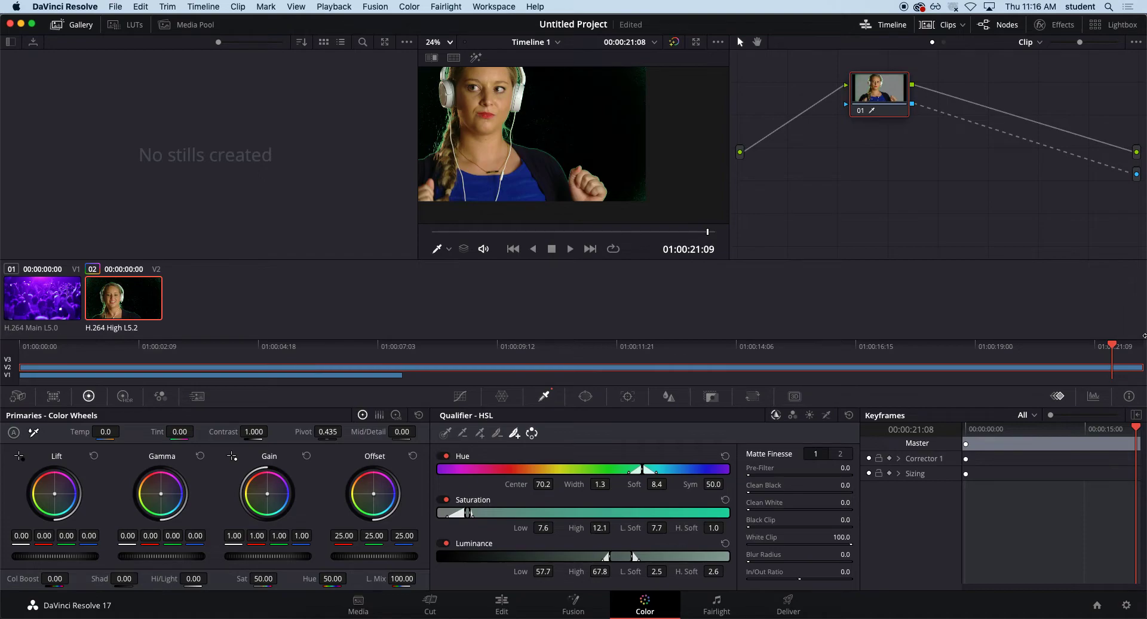
Step: At 01:00:03:19, feather the green outline beside the raised arm into the key, reaching hue softness 10.2
left_click_drag(1105, 346, 213, 300)
scroll(625, 88, "up", 2)
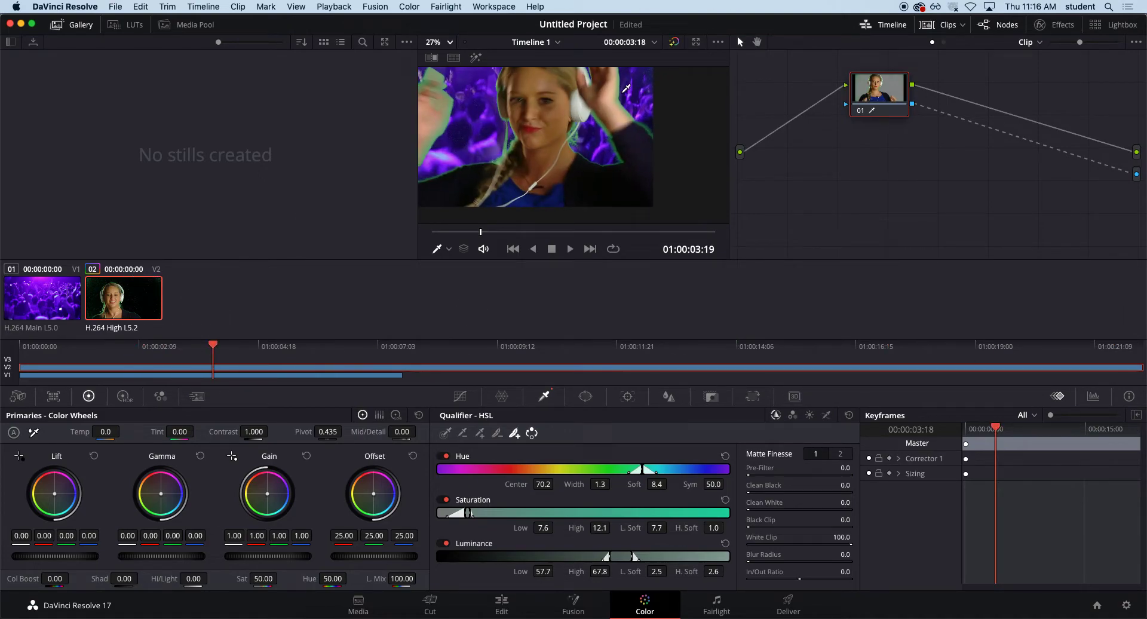
scroll(628, 87, "up", 3)
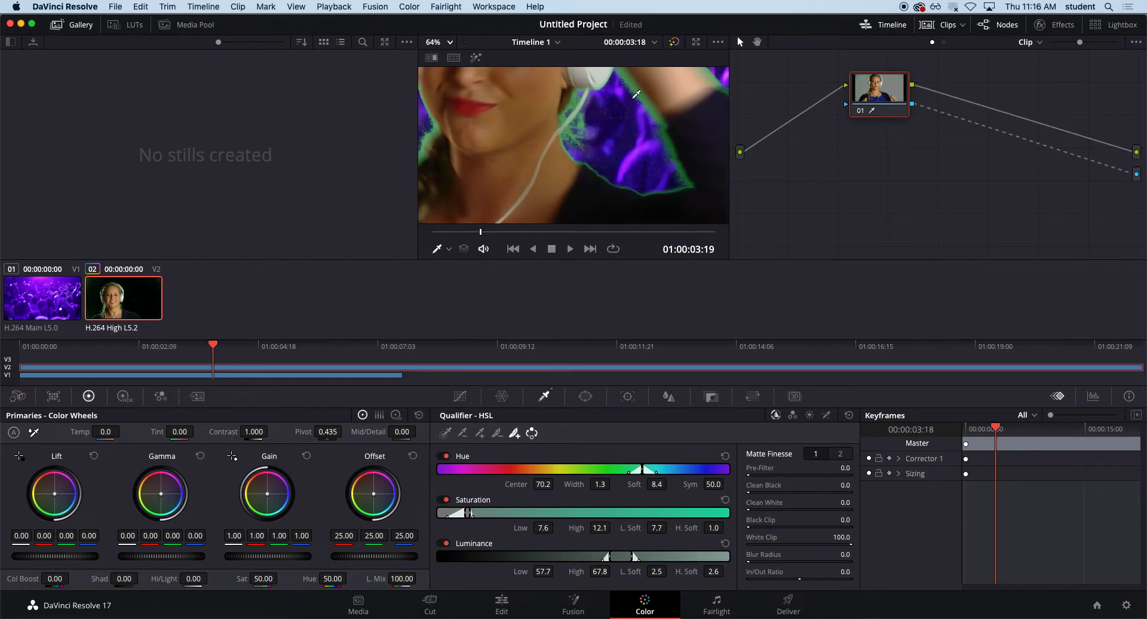
left_click(657, 113)
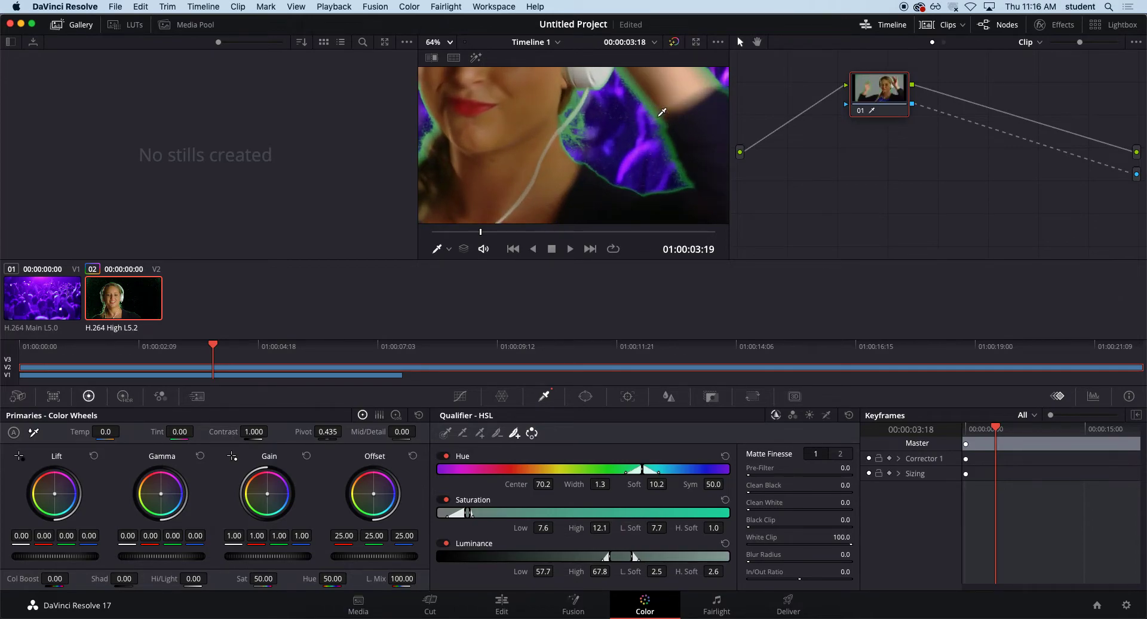
Step: Add the leftover green between the raised arm and the shoulder to the keyed colour range, widening the hue to 5.1
left_click(481, 433)
left_click(647, 99)
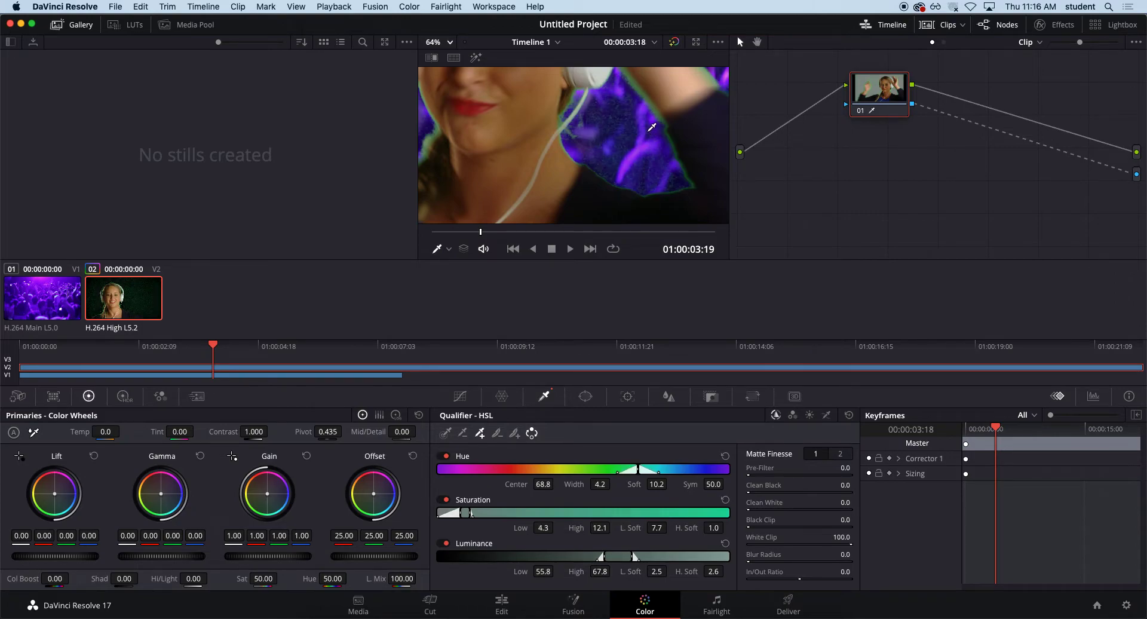
left_click(624, 136)
left_click(621, 139)
Step: Add further green remnants around the subject's head and headphone cord to the key, reaching hue width 6.5
scroll(538, 77, "down", 2)
scroll(588, 86, "down", 2)
scroll(570, 87, "up", 6)
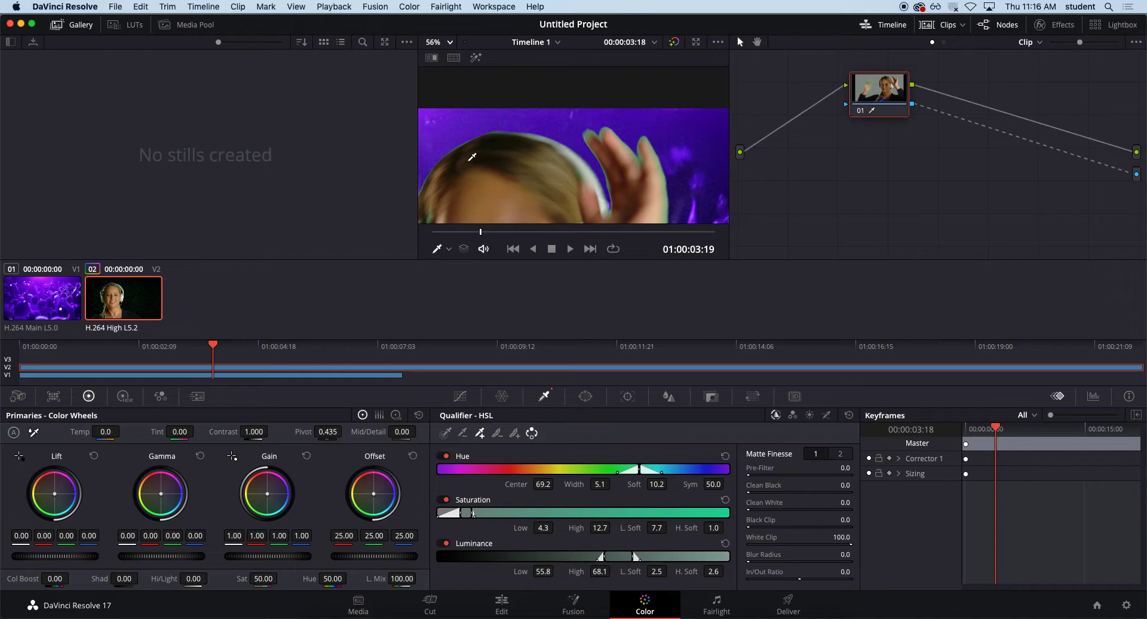
scroll(472, 157, "down", 5)
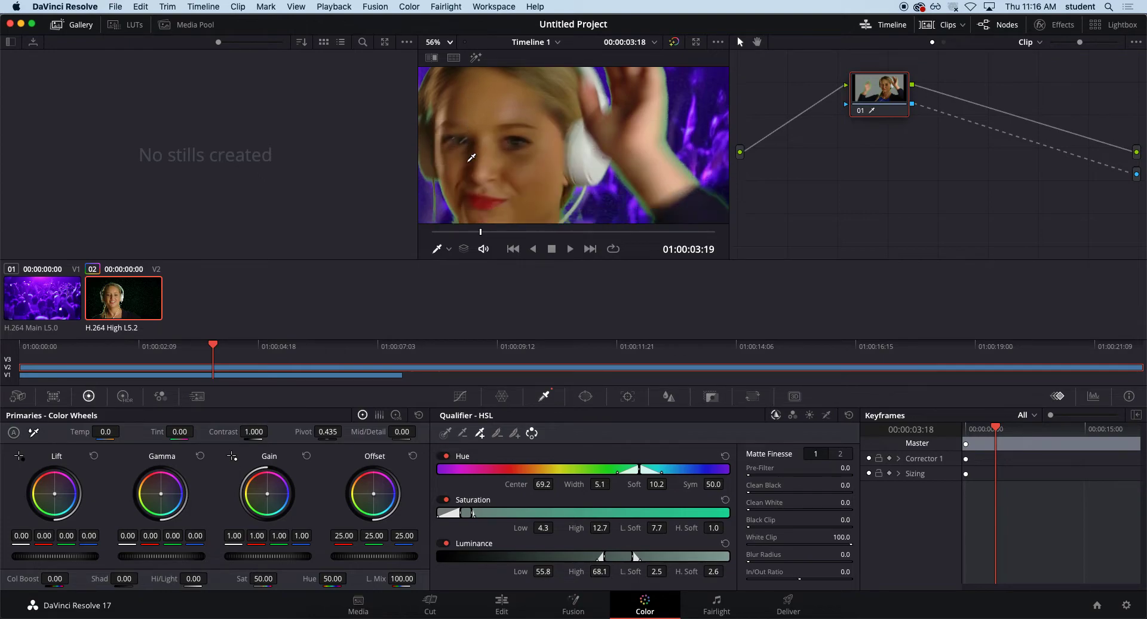
left_click_drag(431, 189, 417, 200)
left_click(427, 179)
left_click(422, 199)
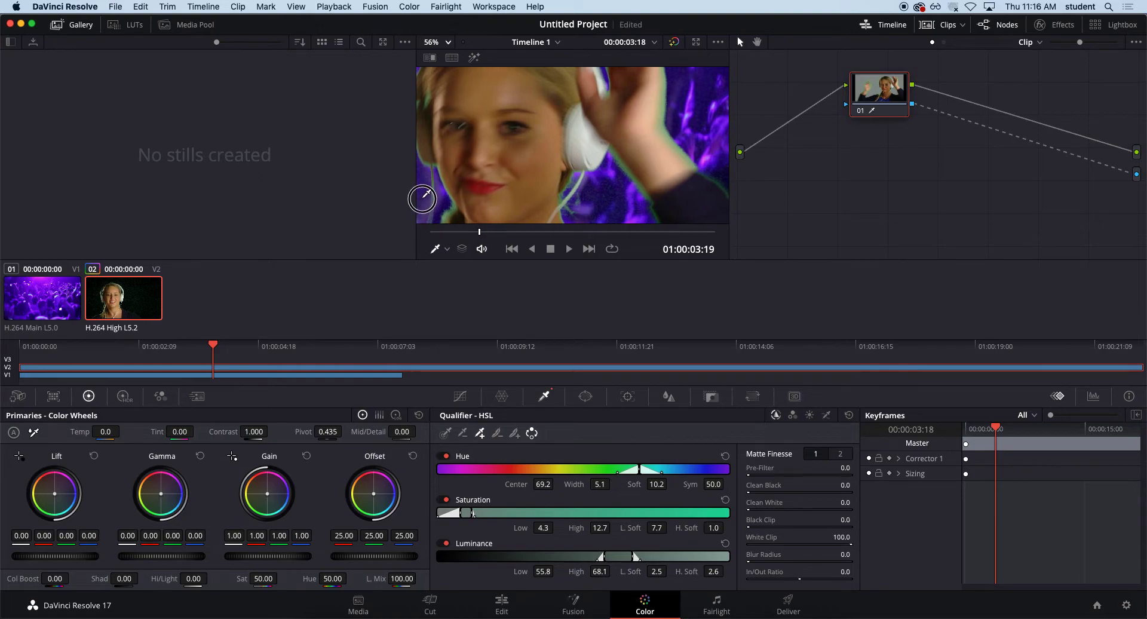
scroll(454, 184, "down", 4)
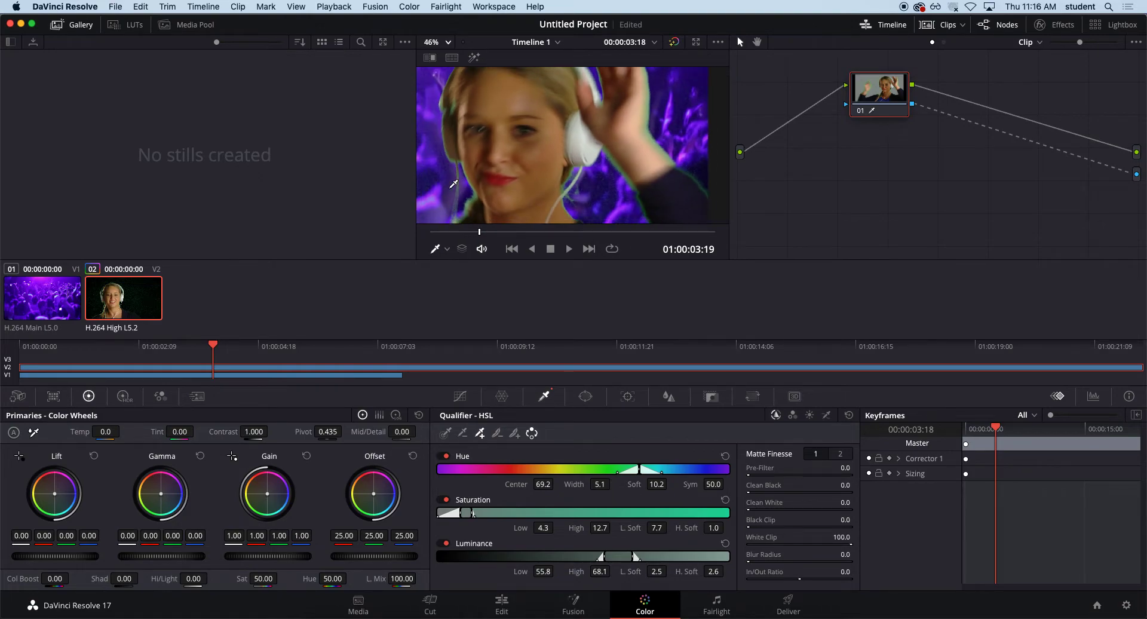
left_click(575, 185)
left_click(576, 184)
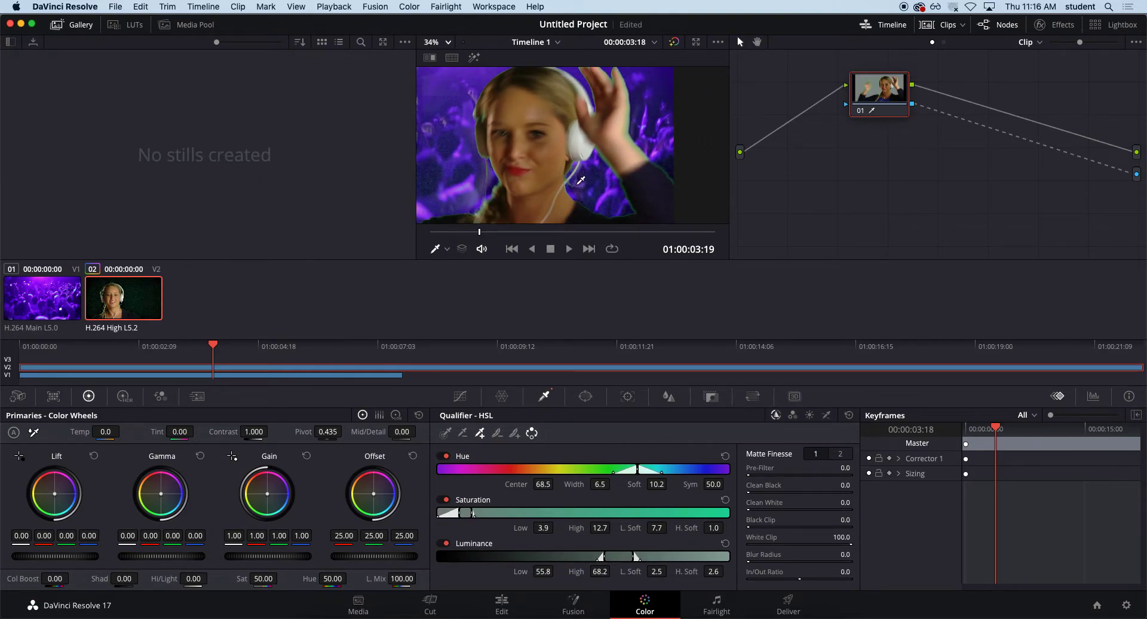
Step: Feather the fringe beside the braid to hue softness 25.5, and refine the matte with in/out ratio -88.8 and blur radius 40.6
left_click(514, 433)
left_click(500, 184)
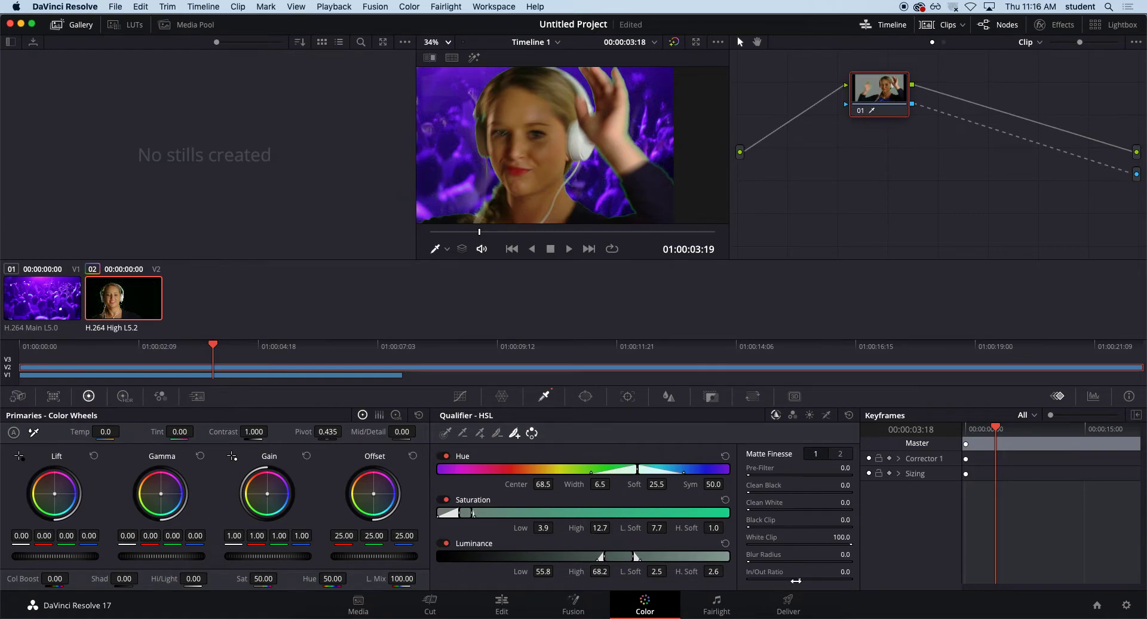
left_click_drag(802, 580, 226, 597)
left_click_drag(751, 563, 994, 582)
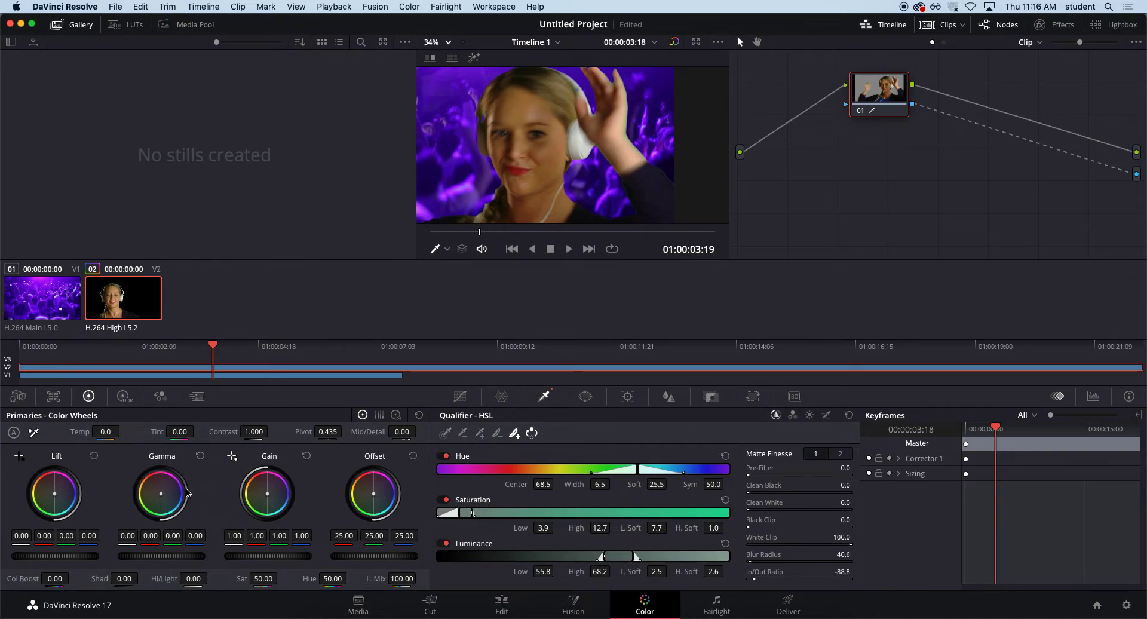
Step: Play the keyed composite full screen from the start of the edit timeline to 01:00:16:21 to check the edges
left_click(503, 605)
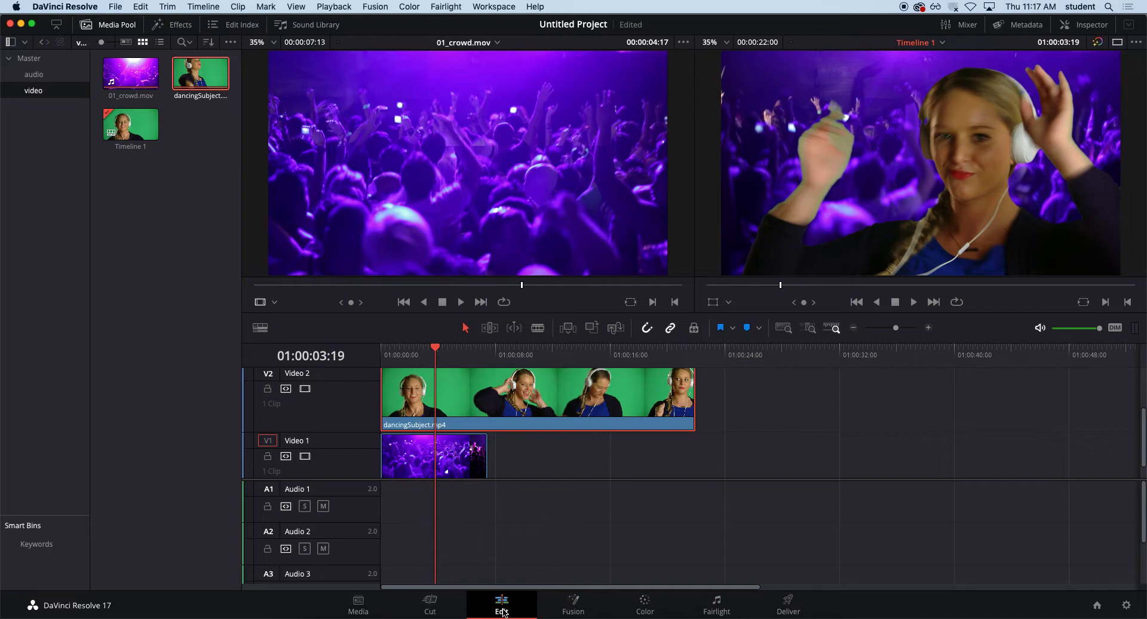
left_click(436, 351)
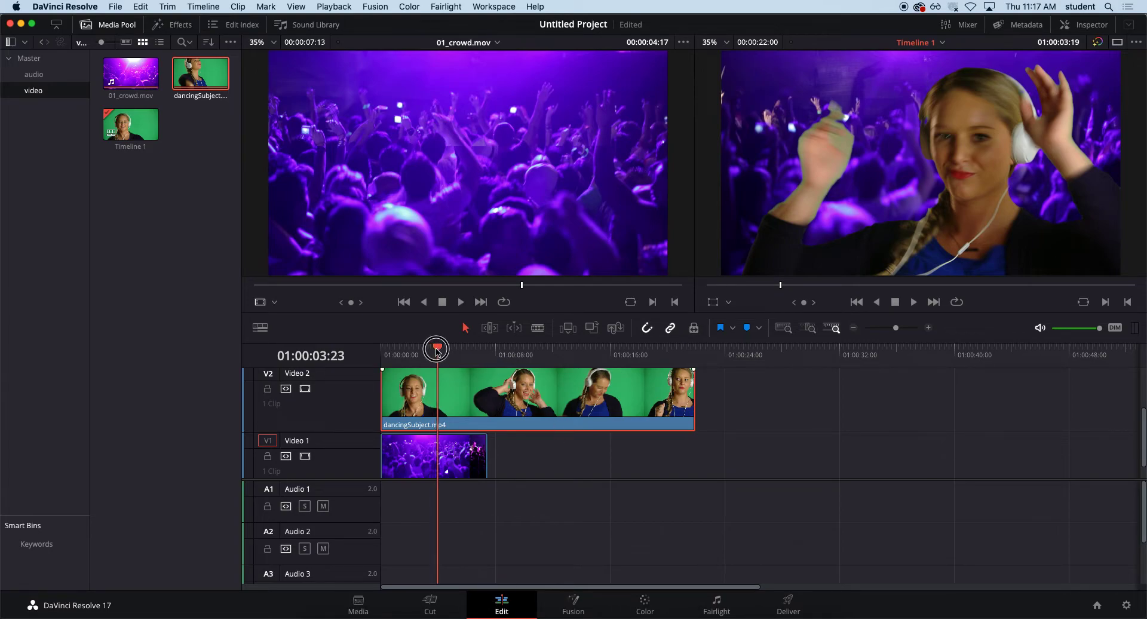
left_click_drag(436, 351, 374, 355)
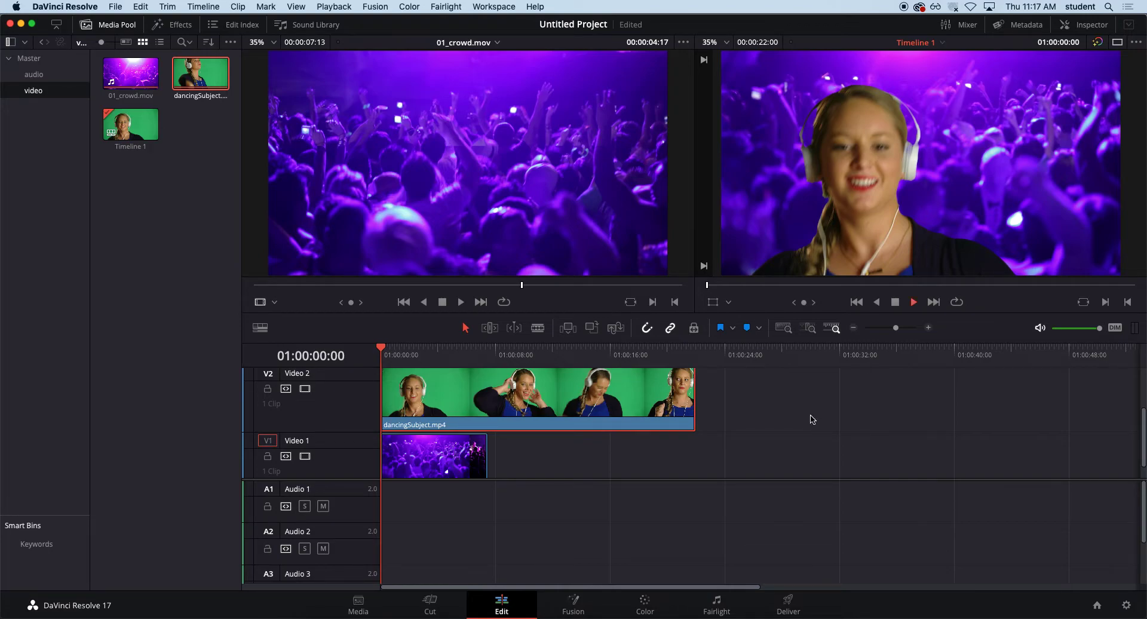
key("space")
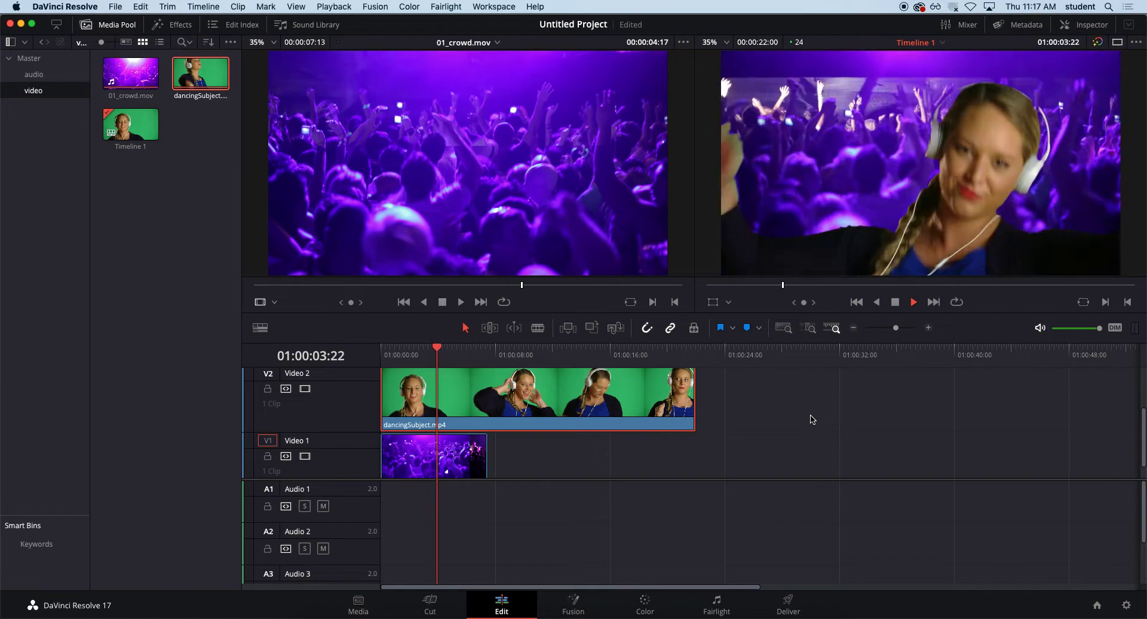
key("super+f")
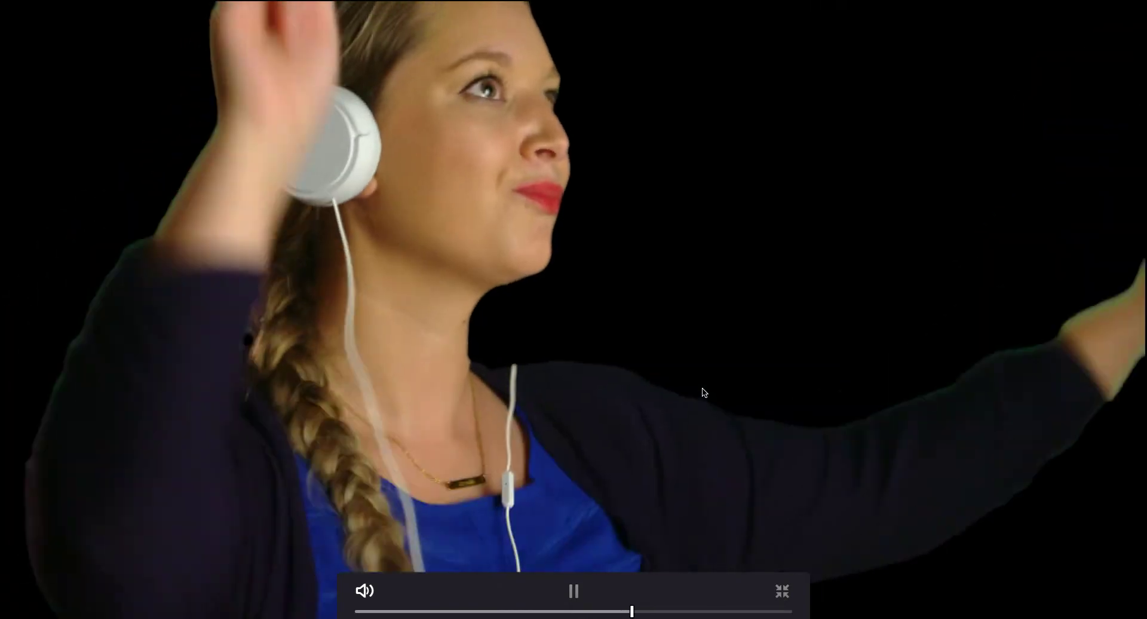
key("space")
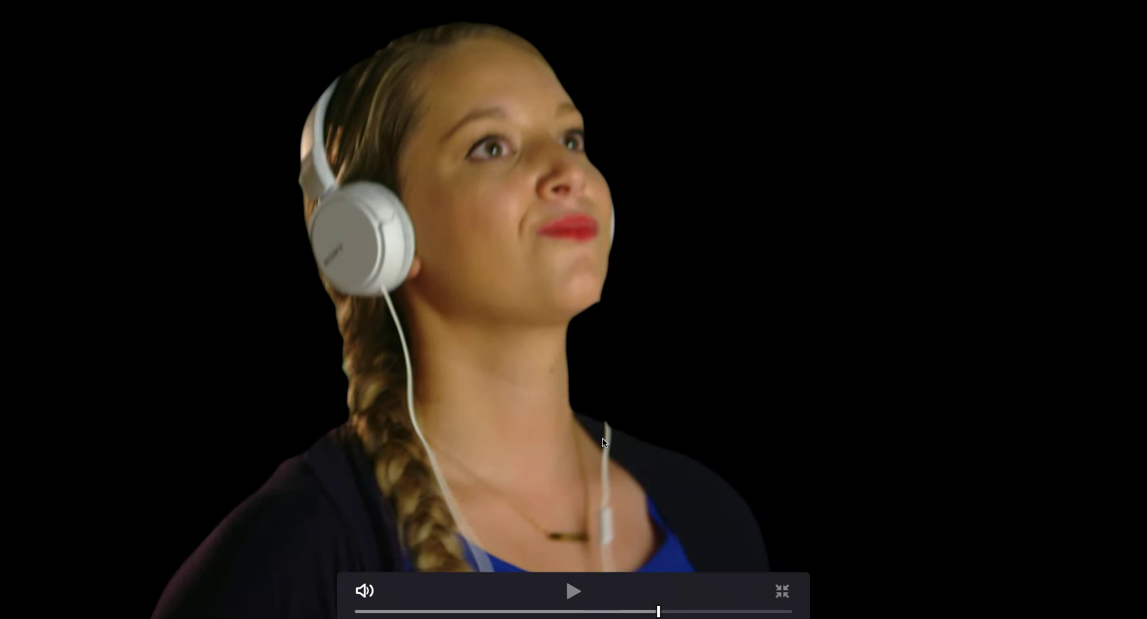
key("space")
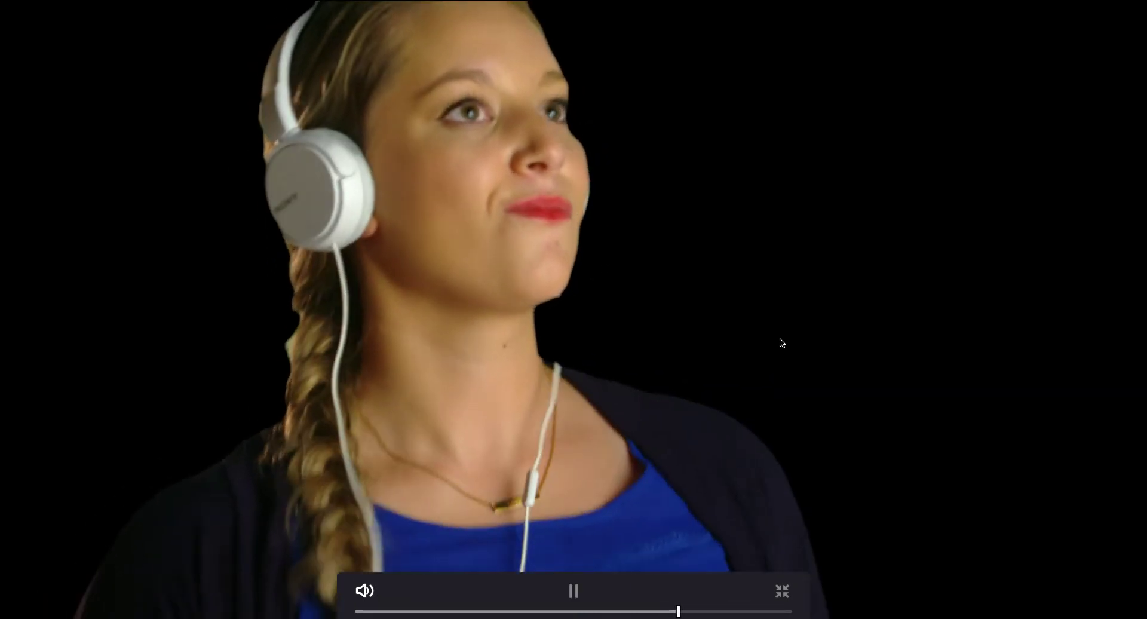
key("space")
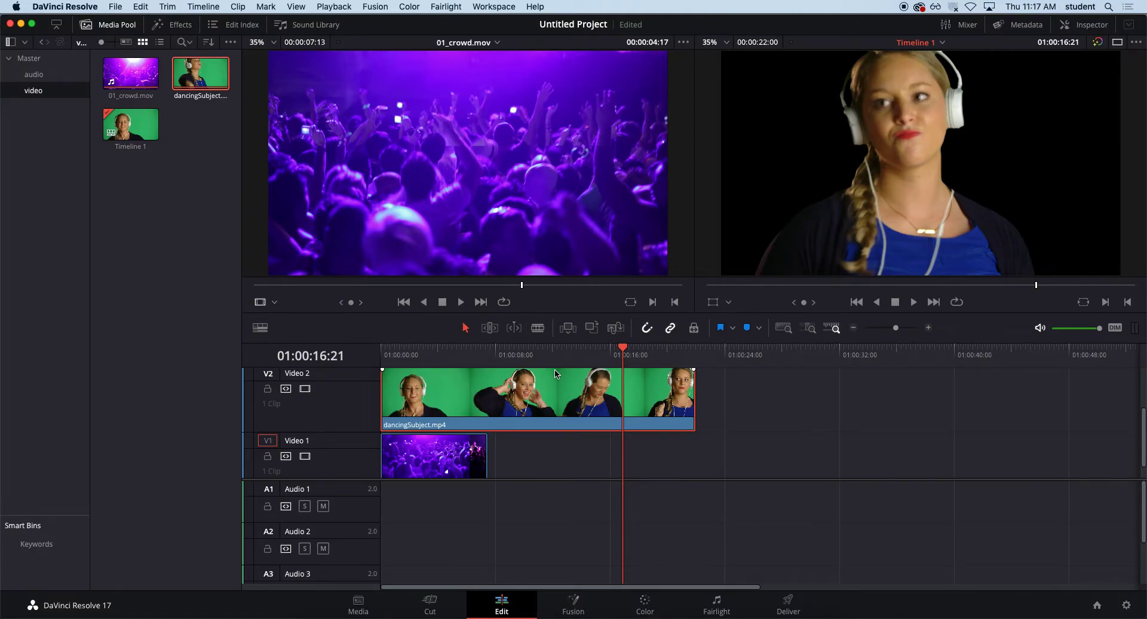
Step: Set the matte's in/out ratio to -23.4 and inspect the headphone and shoulder edges full screen at 01:00:16:21
left_click(645, 608)
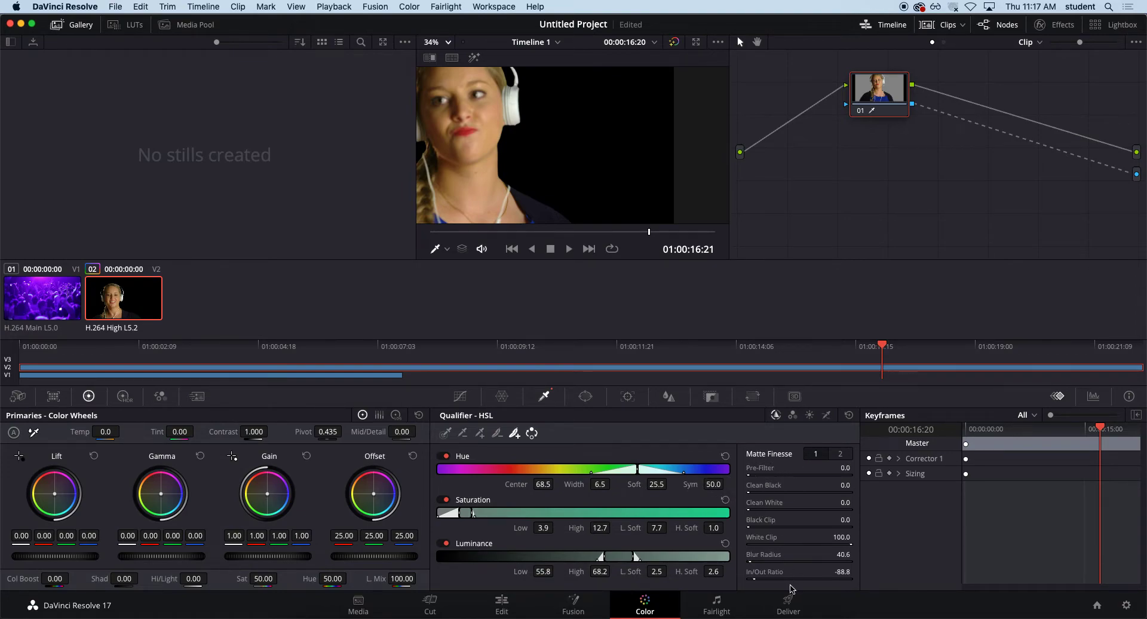
left_click_drag(748, 578, 1115, 568)
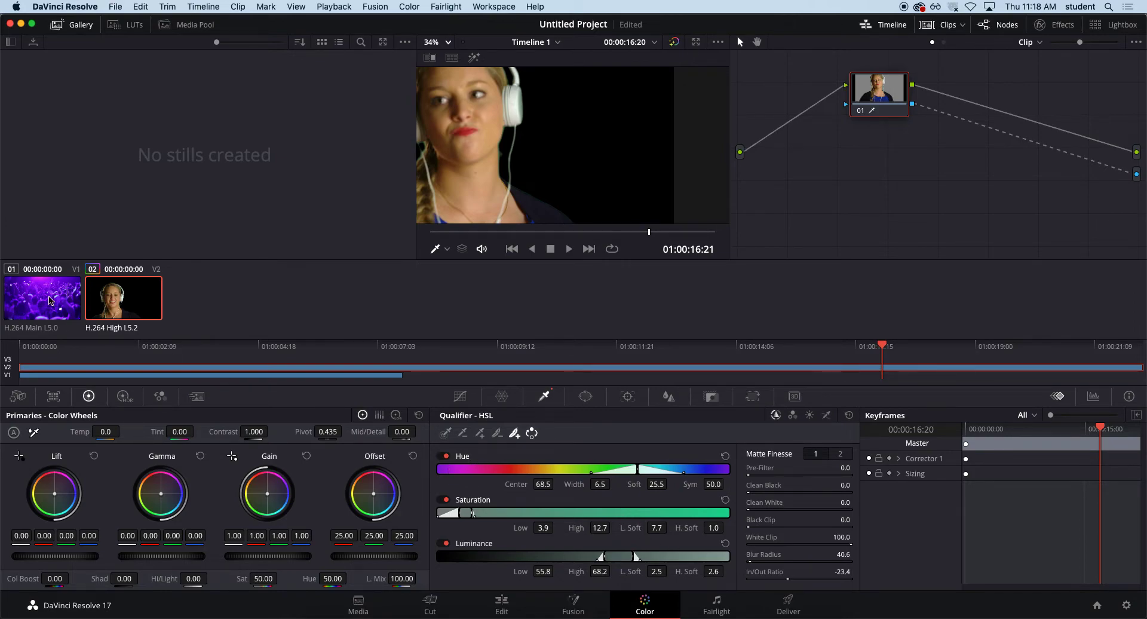
left_click(512, 604)
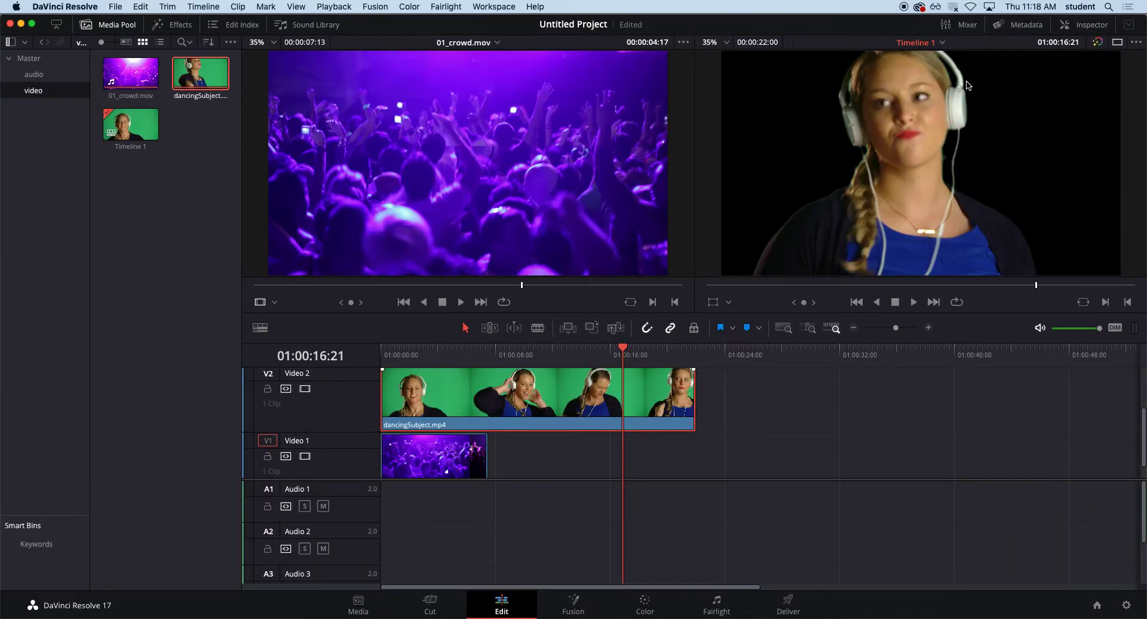
key("super+f")
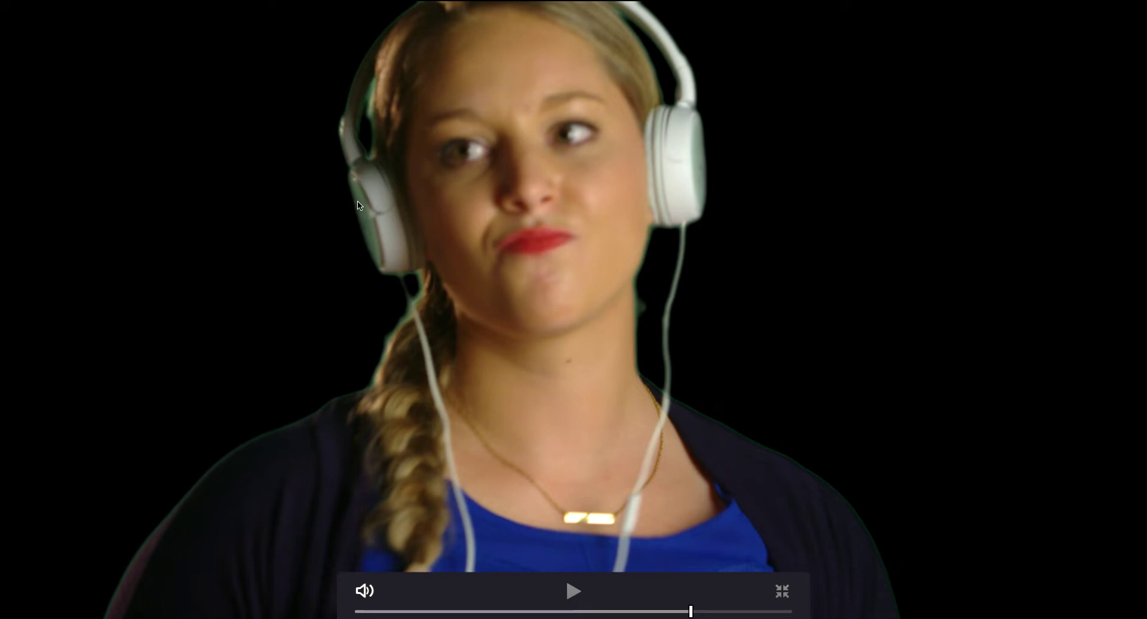
key("Escape")
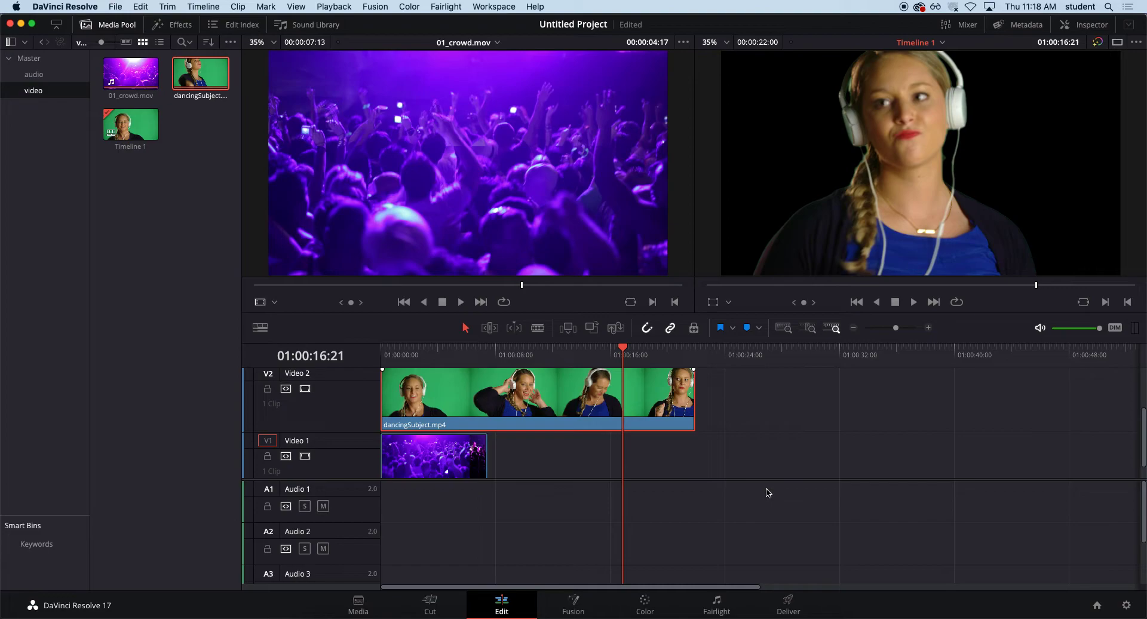
Step: Review the refined key at several points of the timeline and play the composite full screen from the beginning
left_click(644, 605)
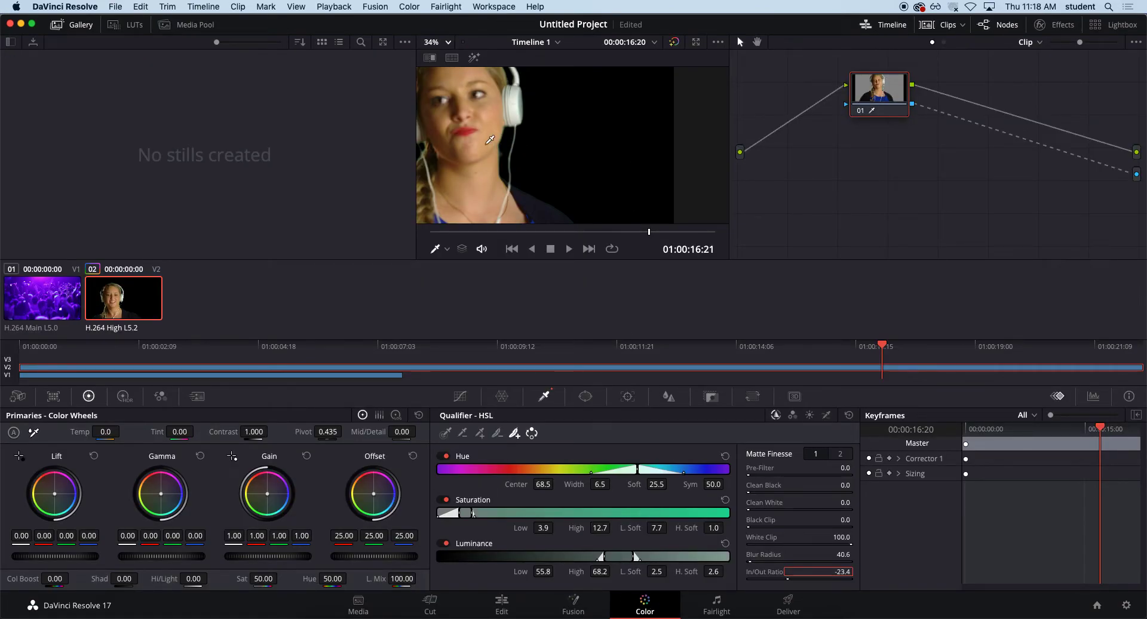
scroll(481, 140, "down", 4)
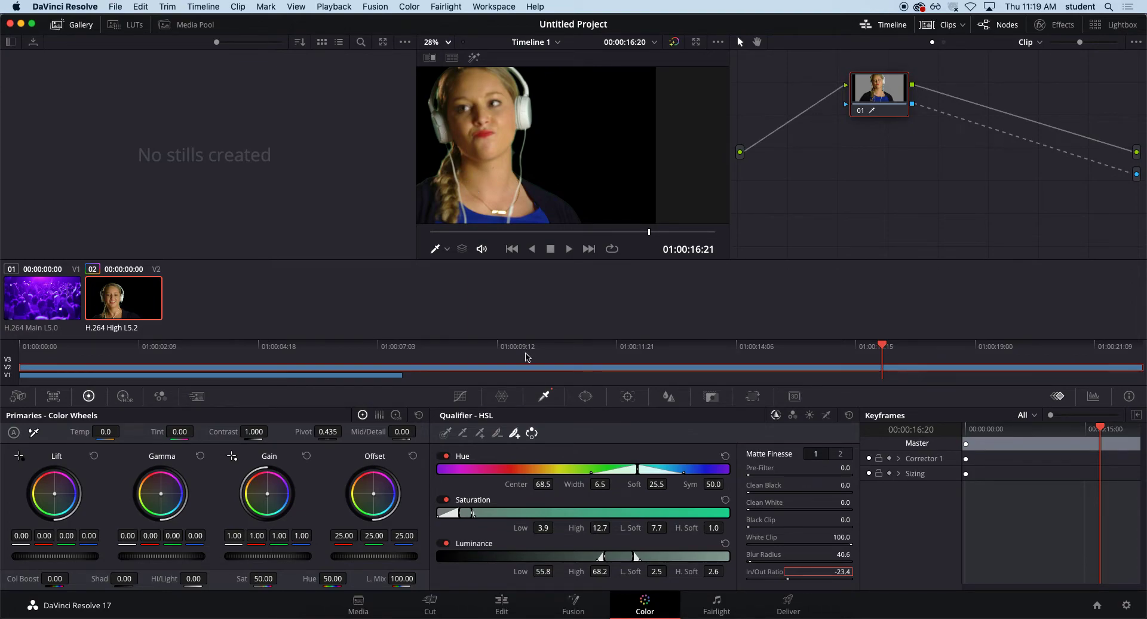
left_click(503, 602)
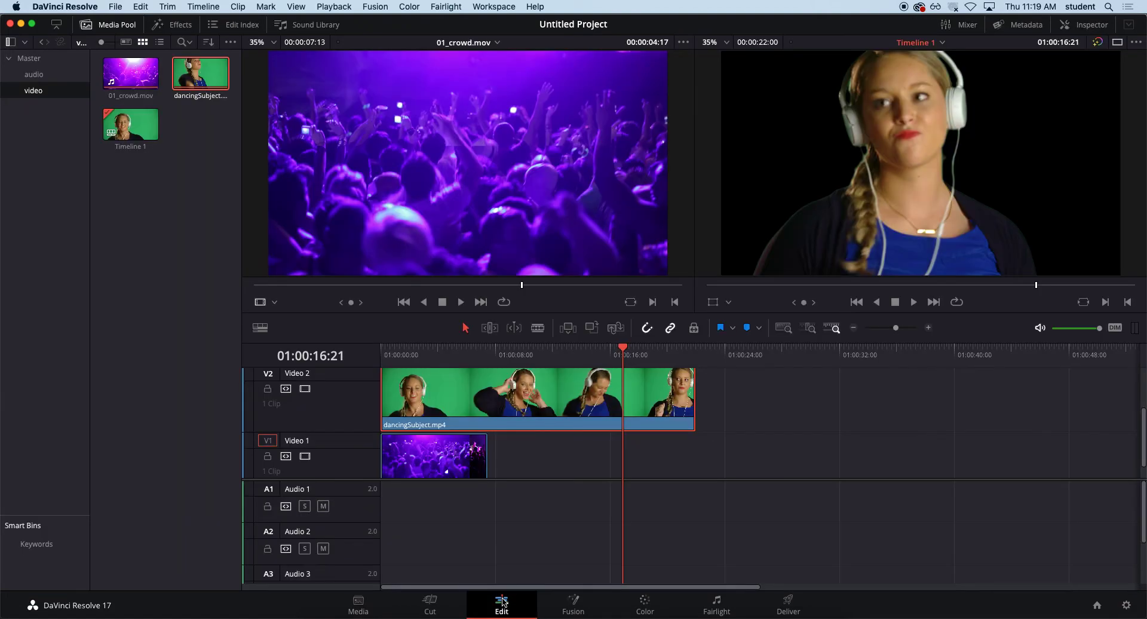
left_click_drag(578, 350, 420, 365)
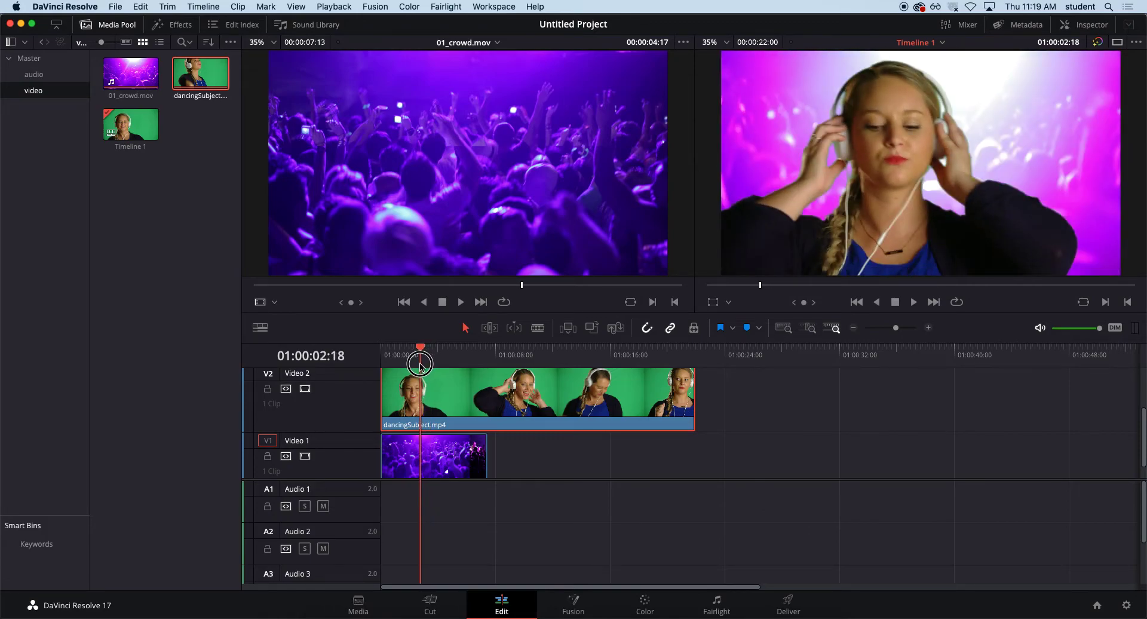
left_click_drag(420, 365, 422, 367)
left_click(554, 352)
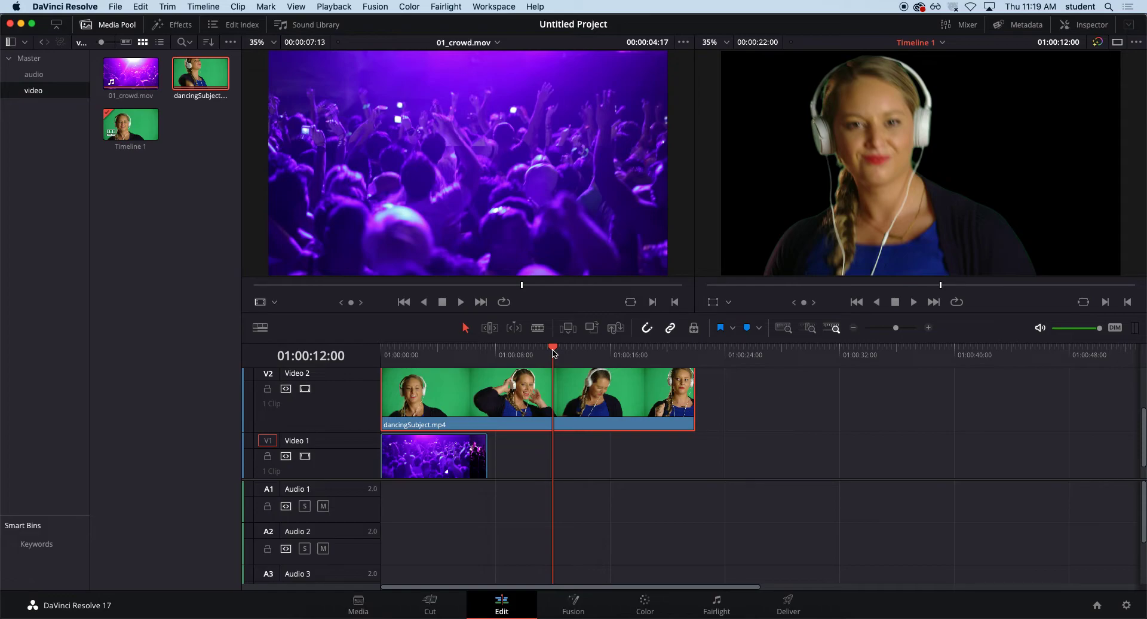
left_click_drag(554, 353, 551, 352)
left_click_drag(535, 353, 381, 357)
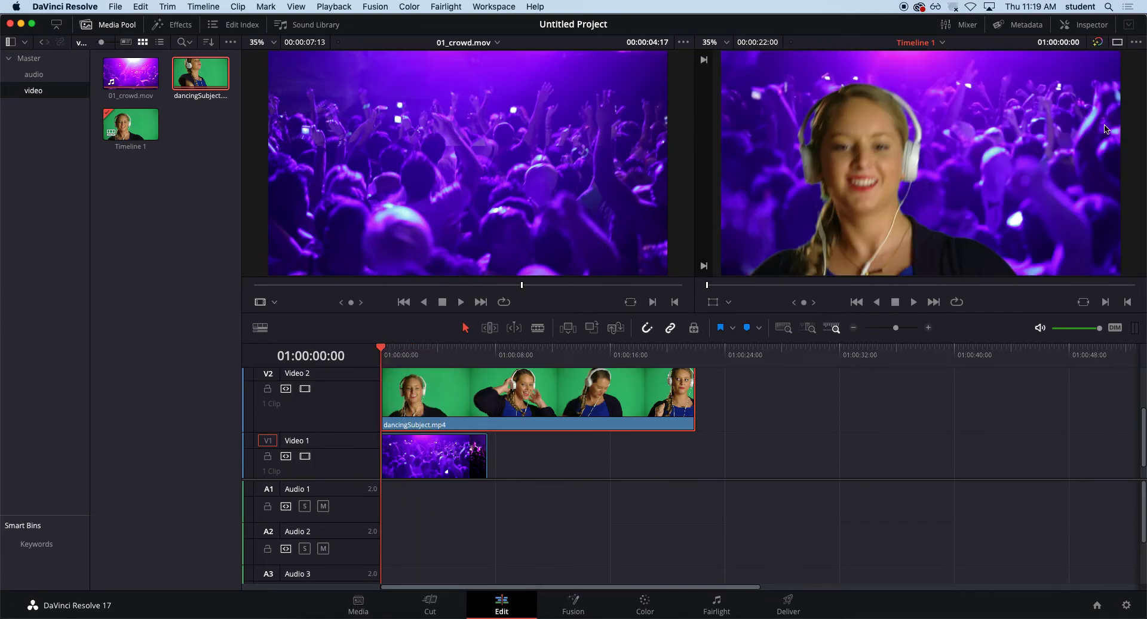
key("super+f")
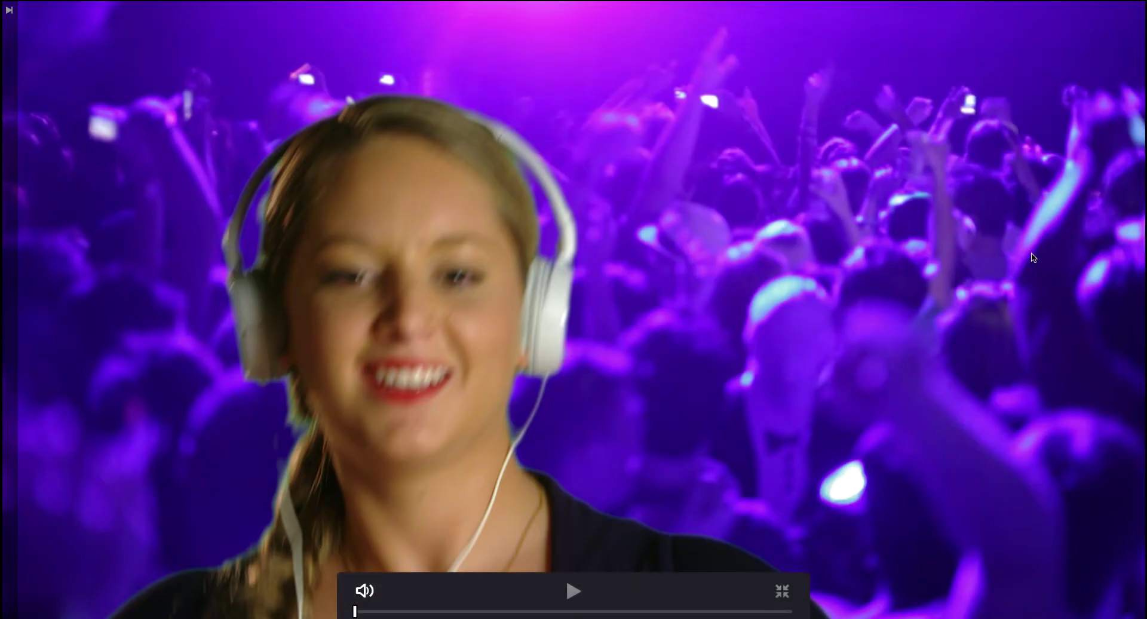
key("space")
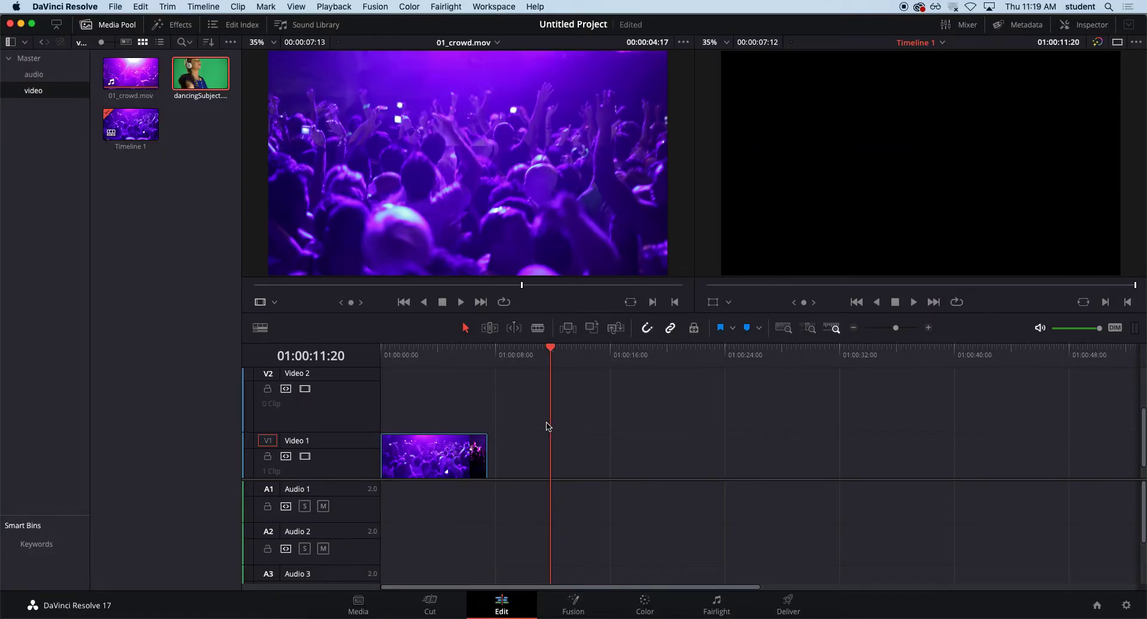
Step: Undo the timeline edits back to the start, removing both video clips and Timeline 1
key("super+z")
left_click_drag(550, 347, 213, 360)
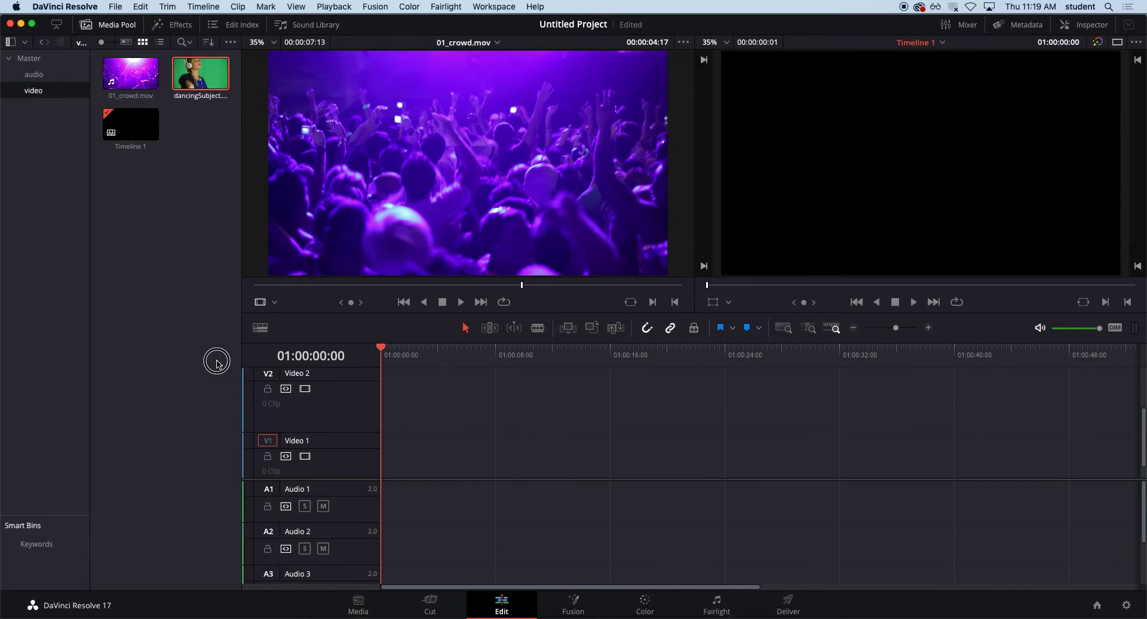
key("F9")
key("super+z")
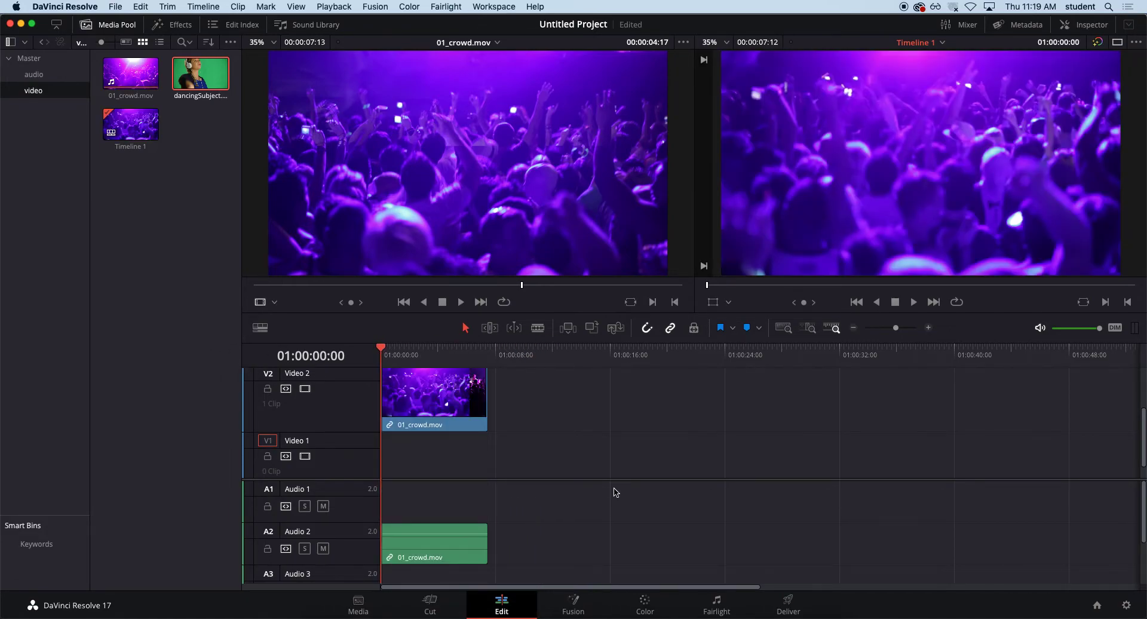
key("super+z")
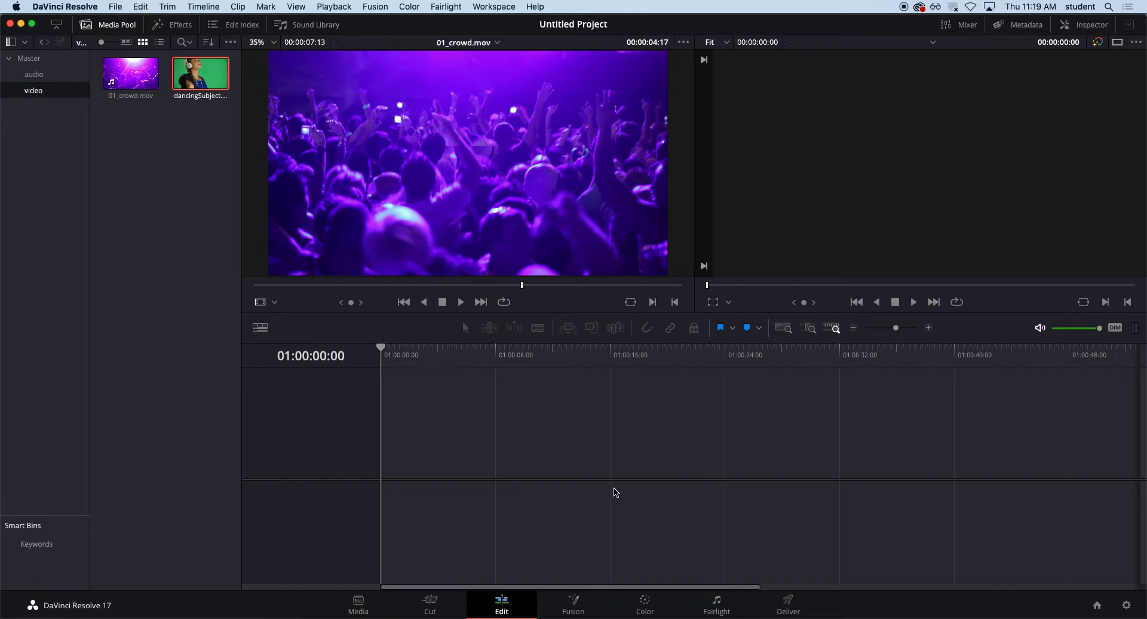
Step: Restore Timeline 1 with its edits and undo the Compostie compound clip back to the separate video clips
key("super+z")
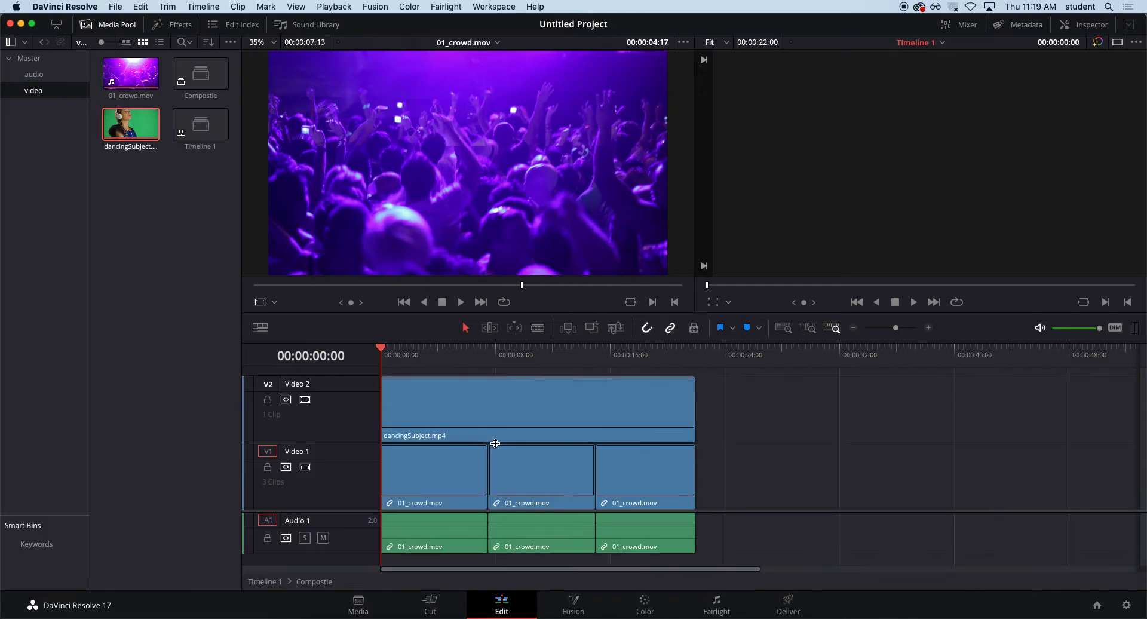
key("super+z")
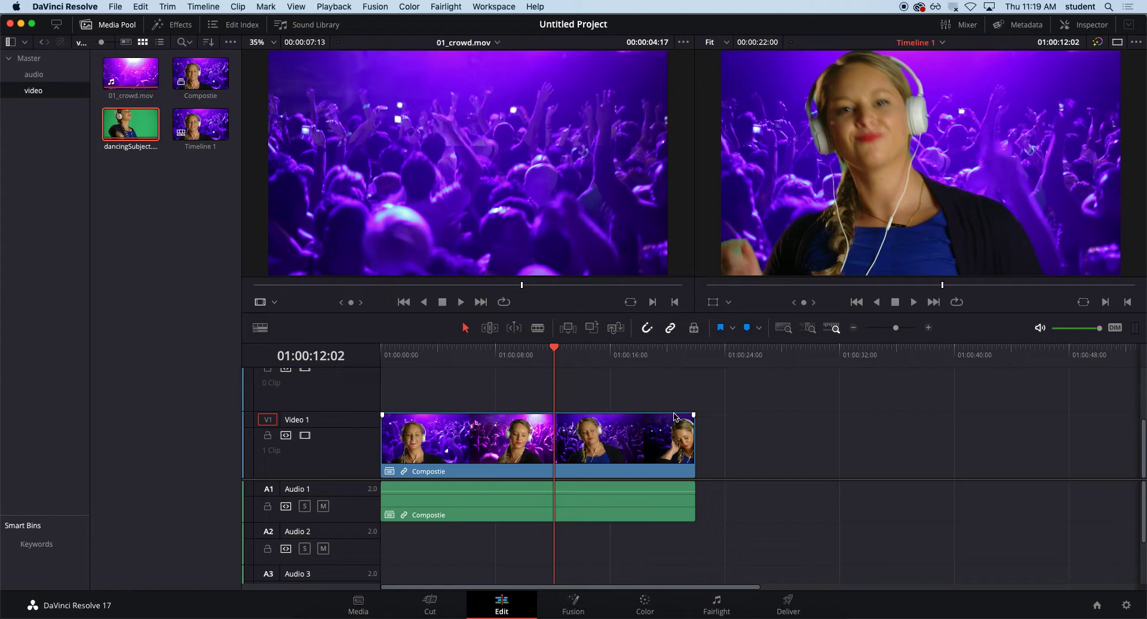
left_click(638, 445)
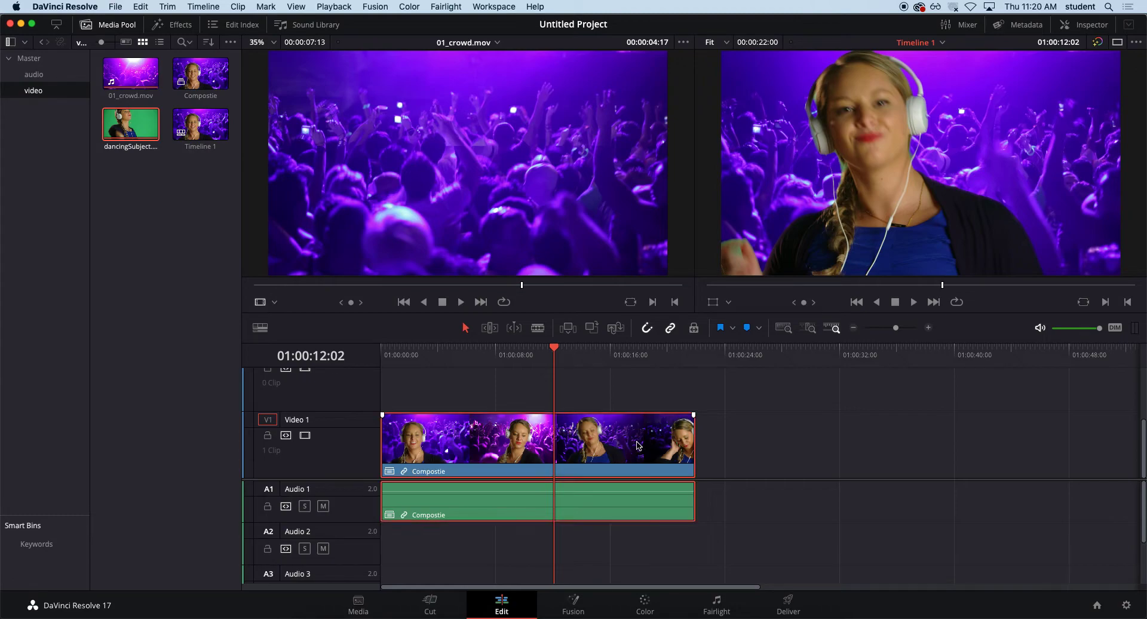
key("f")
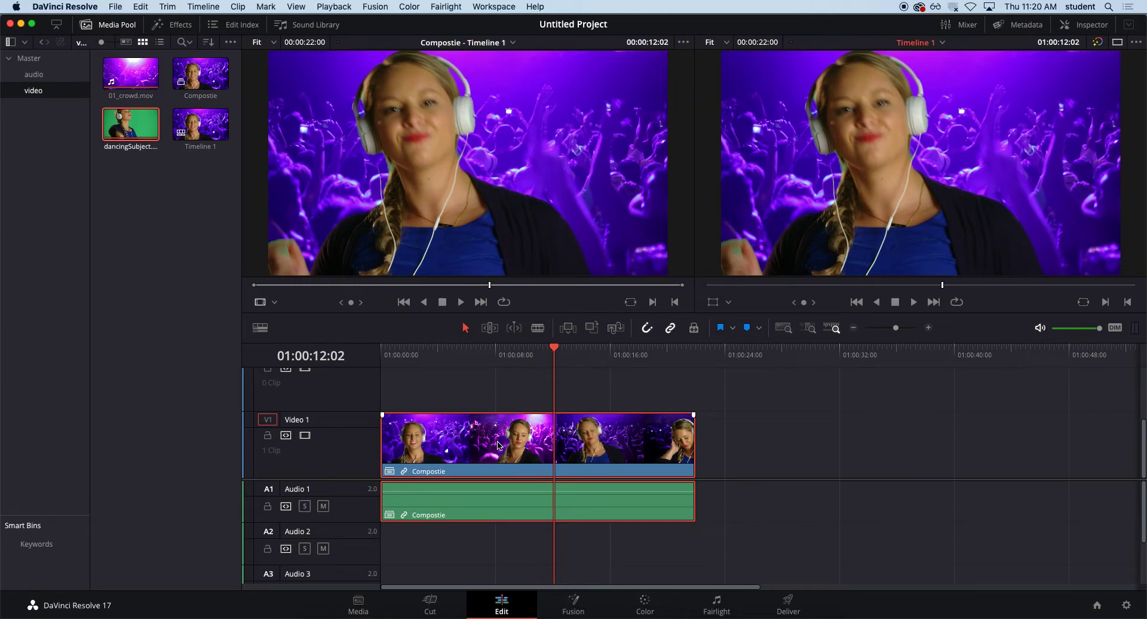
key("super+z")
Step: Delete the second and third 01_crowd.mov clips from Video 1 along with their audio
left_click(599, 425)
scroll(594, 425, "down", 3)
left_click(617, 427)
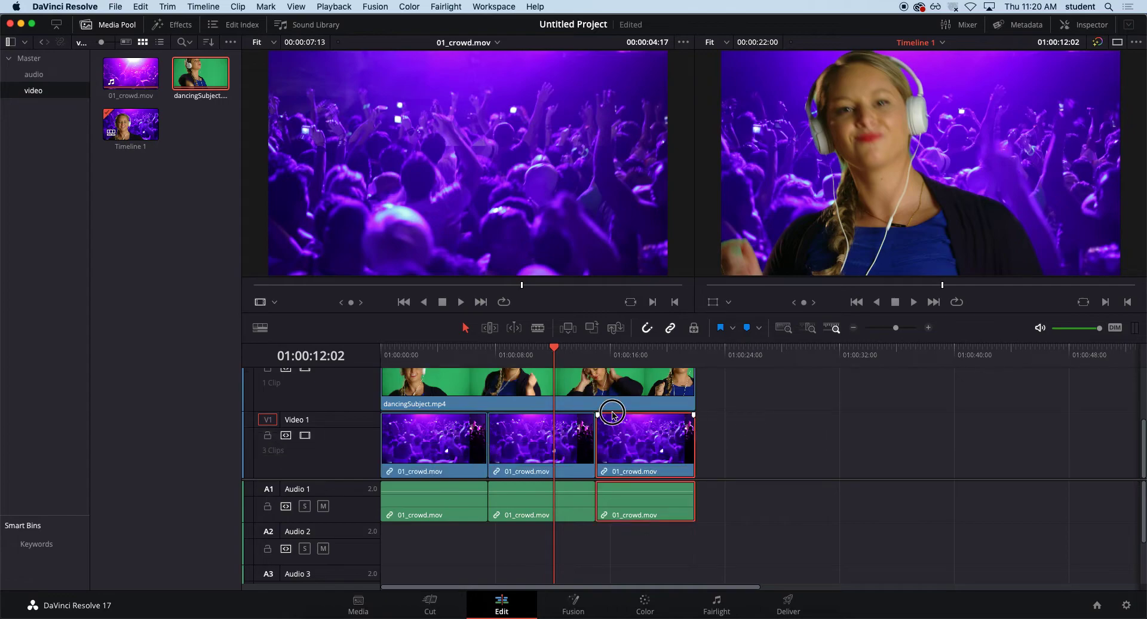
key("BackSpace")
left_click(536, 451)
key("BackSpace")
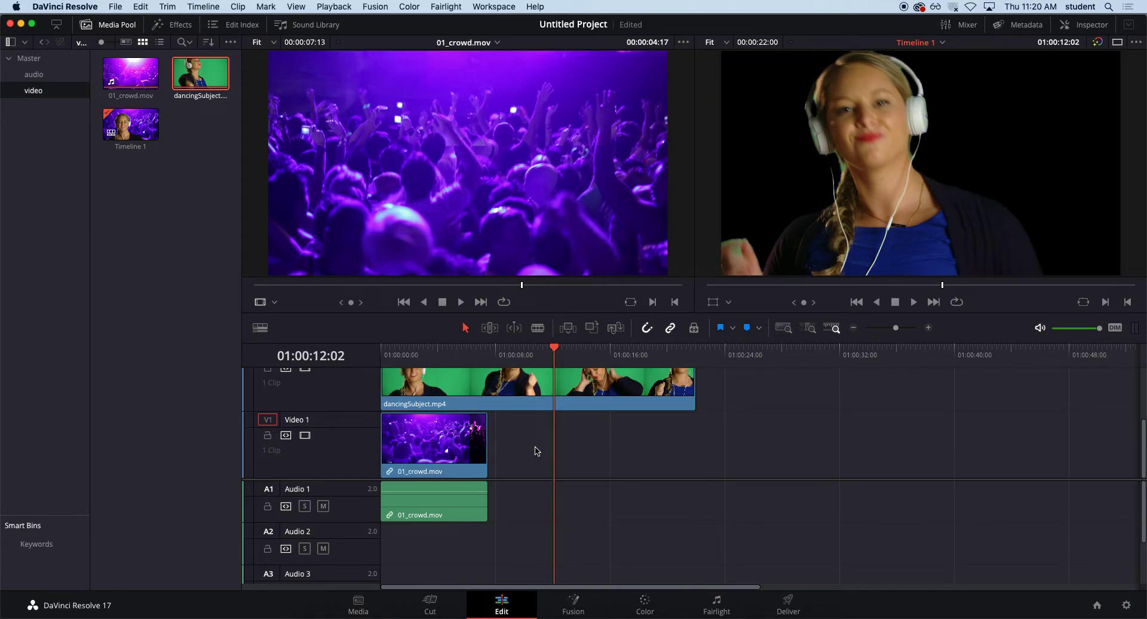
Step: Duplicate the remaining 01_crowd.mov clip twice along Video 1 and trim the last copy to the end of dancingSubject.mp4
left_click(427, 451)
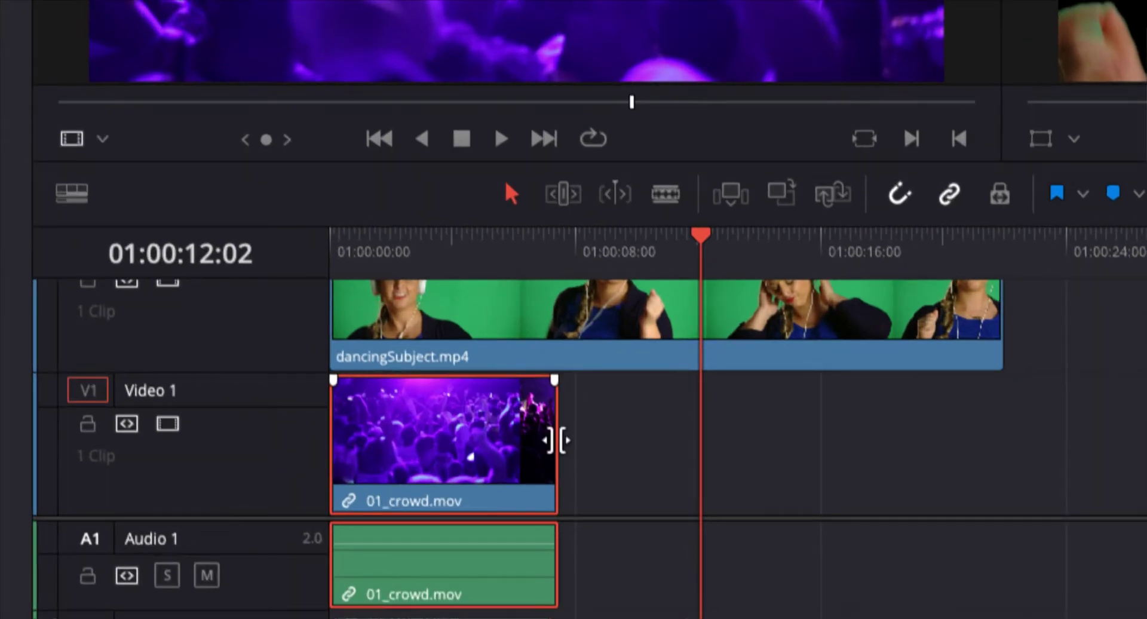
left_click_drag(556, 440, 806, 441)
left_click_drag(420, 442, 789, 428)
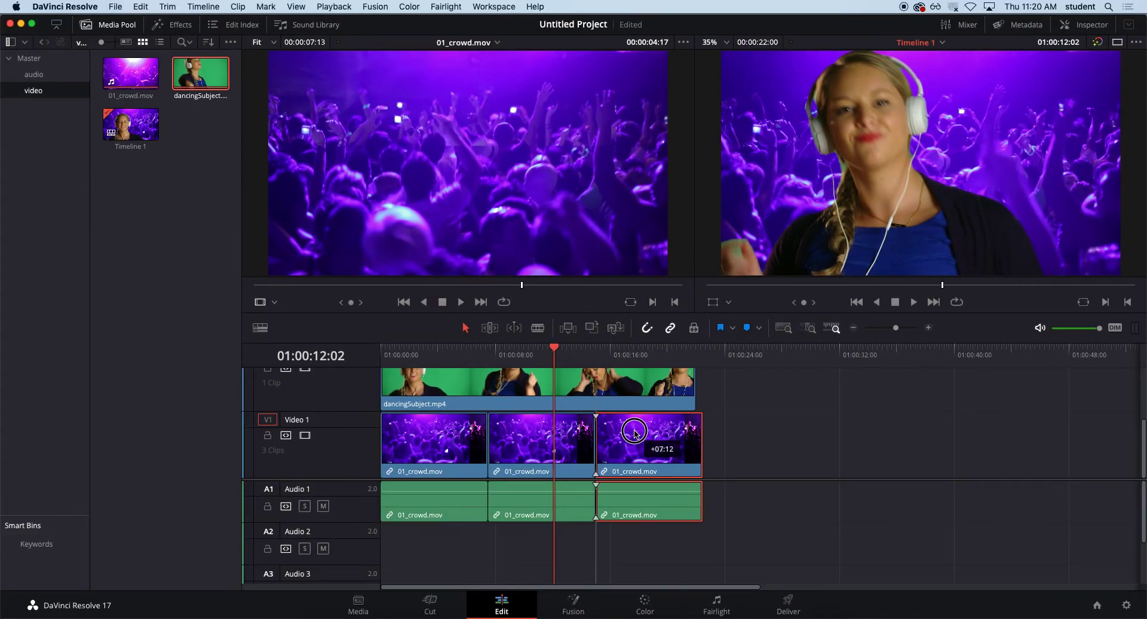
left_click_drag(635, 432, 628, 435)
left_click_drag(706, 446, 696, 442)
Step: Play the composite from within the first crowd clip and review it full screen through to 01:00:21:13
left_click_drag(554, 352, 476, 358)
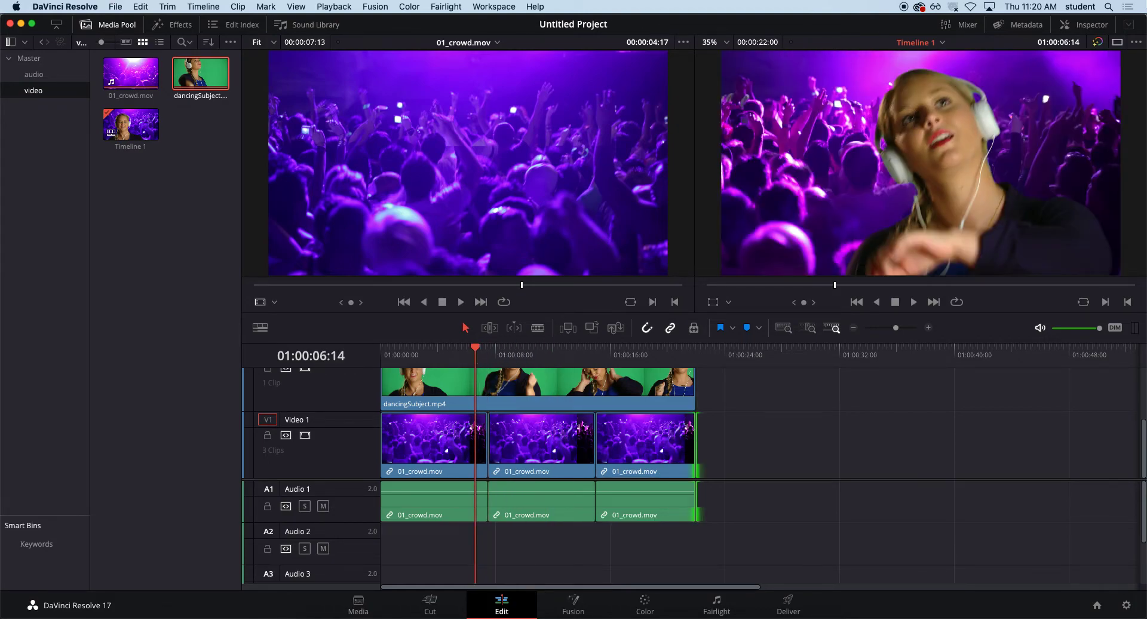
left_click(433, 353)
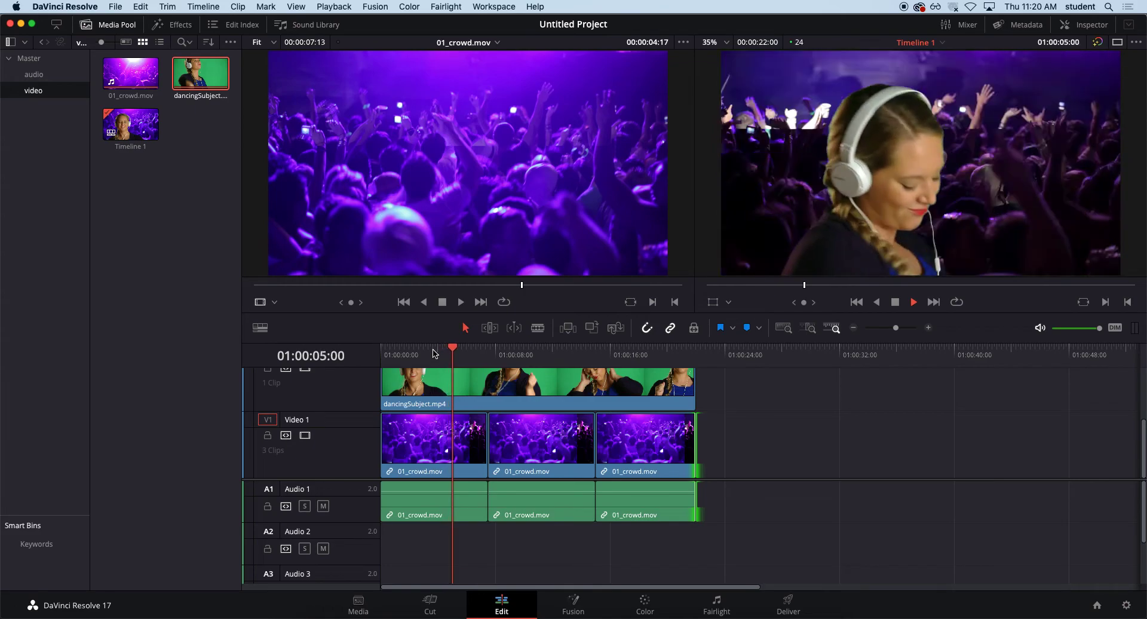
key("space")
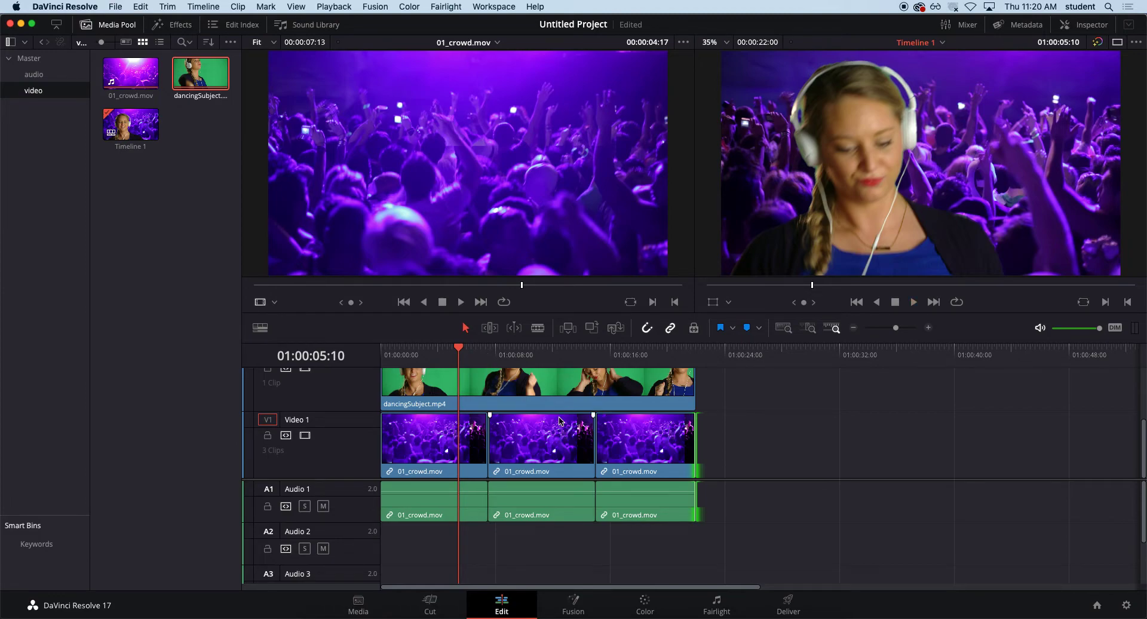
key("p")
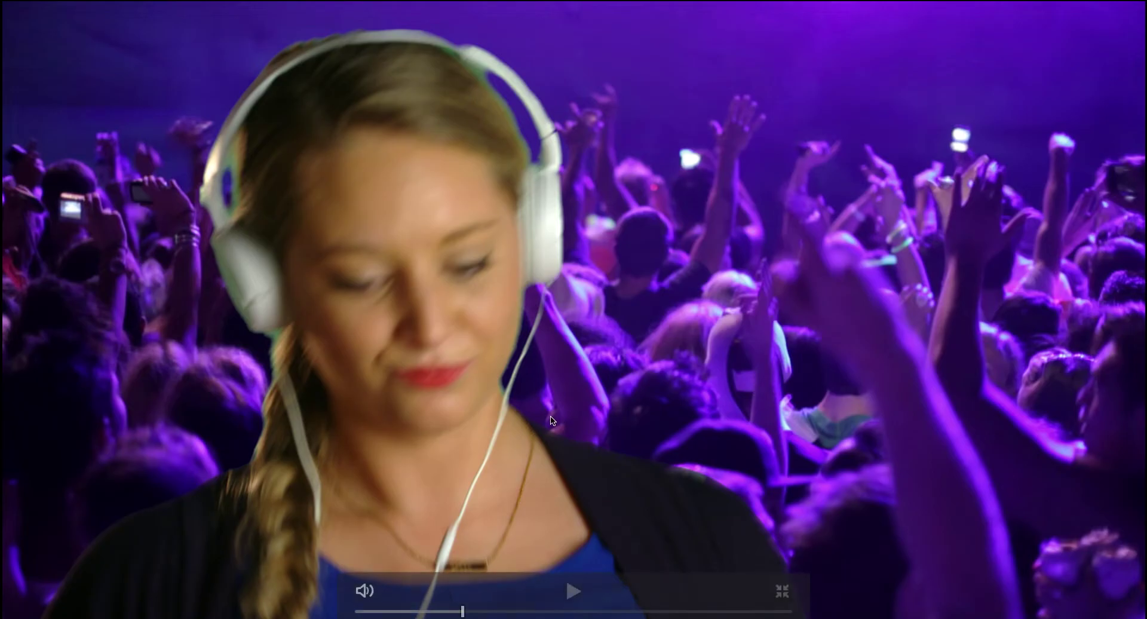
key("space")
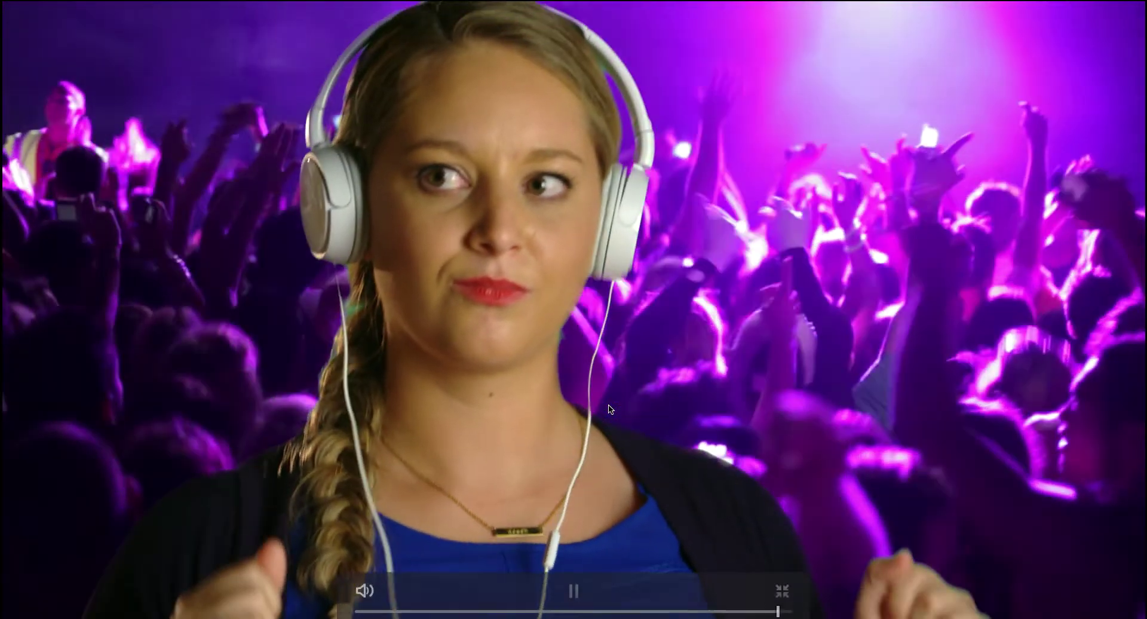
left_click(609, 409)
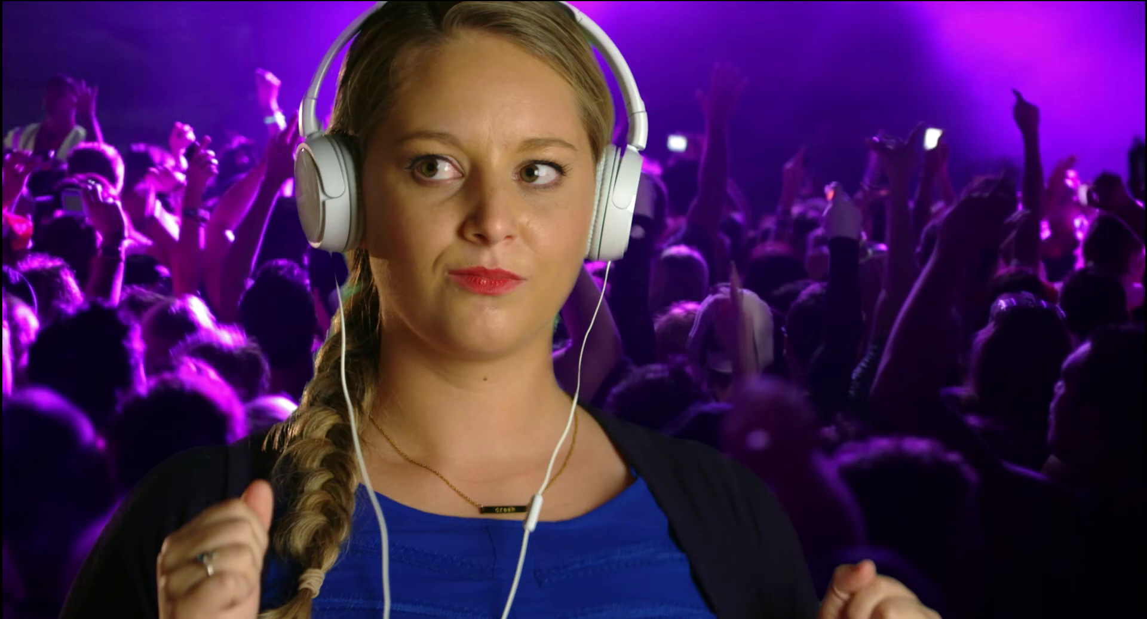
key("Escape")
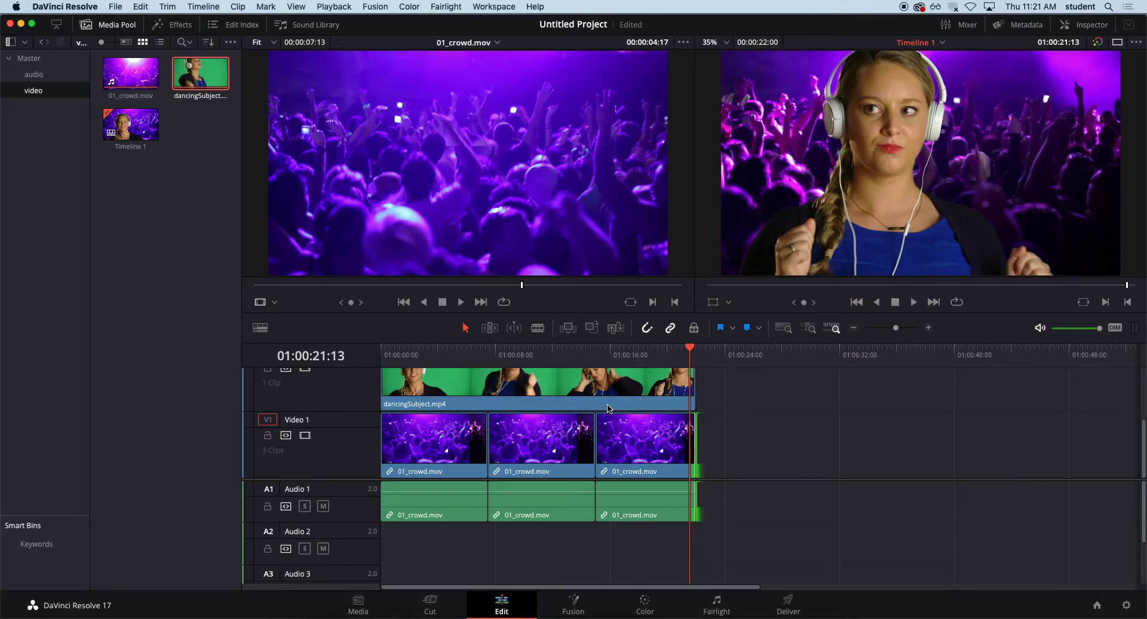
Step: Add a fade-in at the start and a fade-out at the end of dancingSubject.mp4 on Video 2
scroll(768, 466, "up", 2)
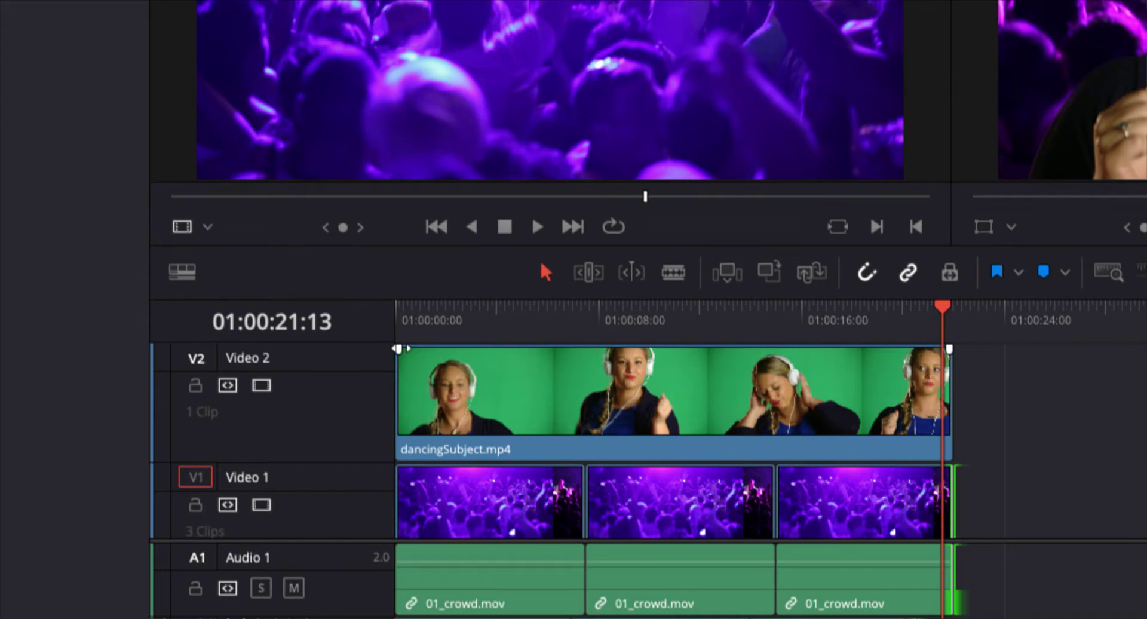
left_click_drag(398, 348, 504, 348)
left_click_drag(949, 349, 803, 353)
Step: Play the composite full screen from the timeline start to 01:00:05:04 to check the subject's fade-in
key("Home")
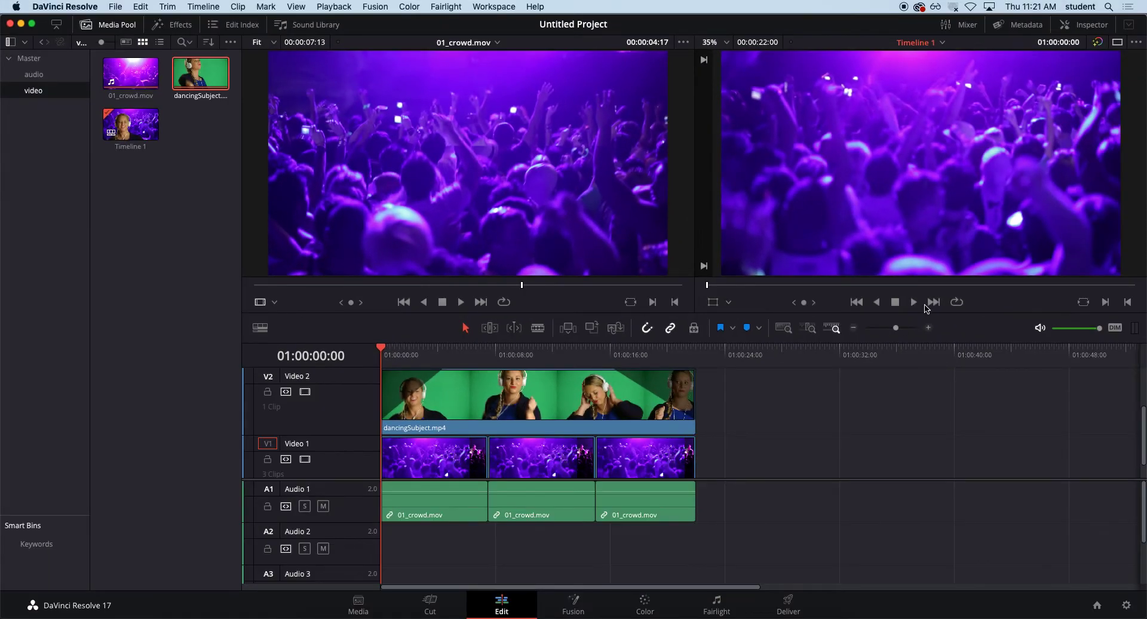
key("super+f")
key("space")
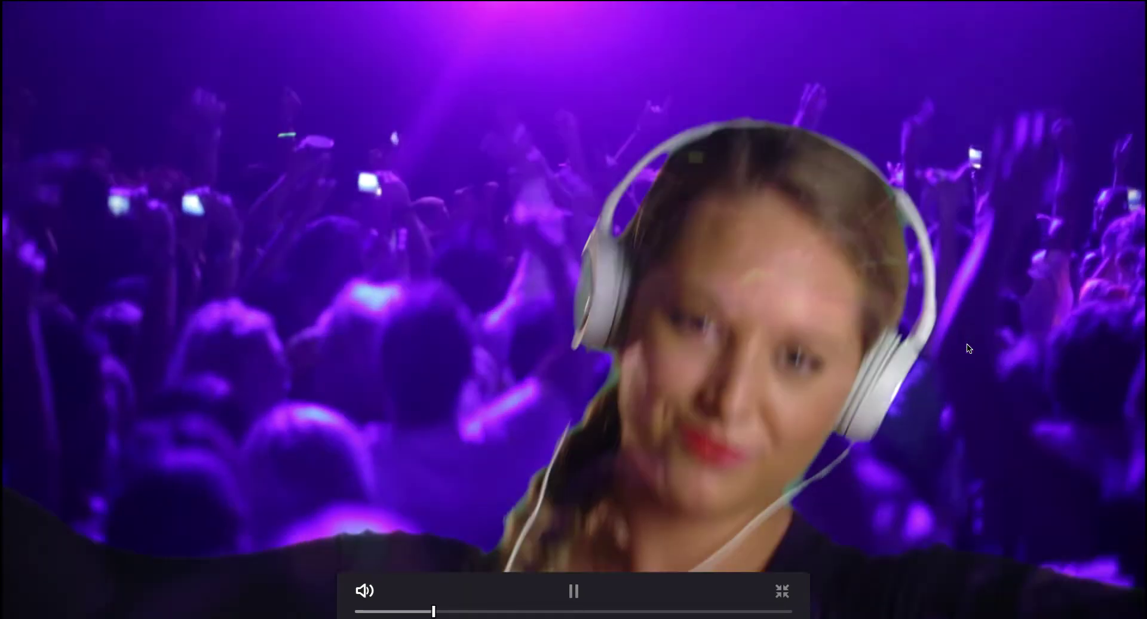
key("space")
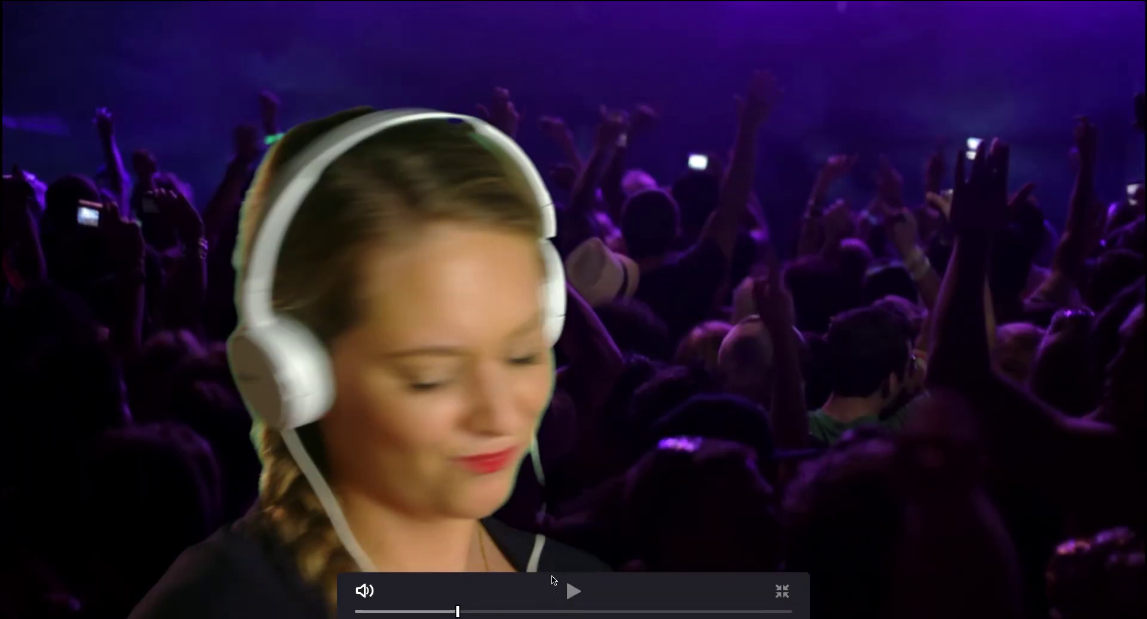
key("Escape")
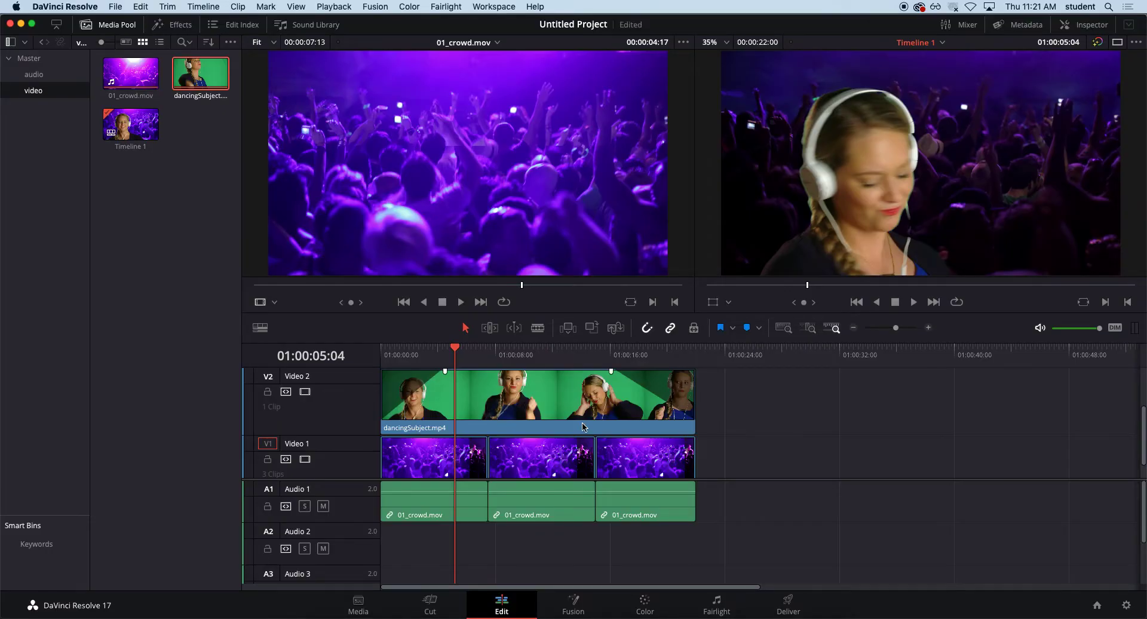
Step: Add a fade-in to the first crowd clip and a fade-out to the last, and play the opening full screen
left_click_drag(381, 439, 445, 439)
left_click_drag(694, 439, 622, 439)
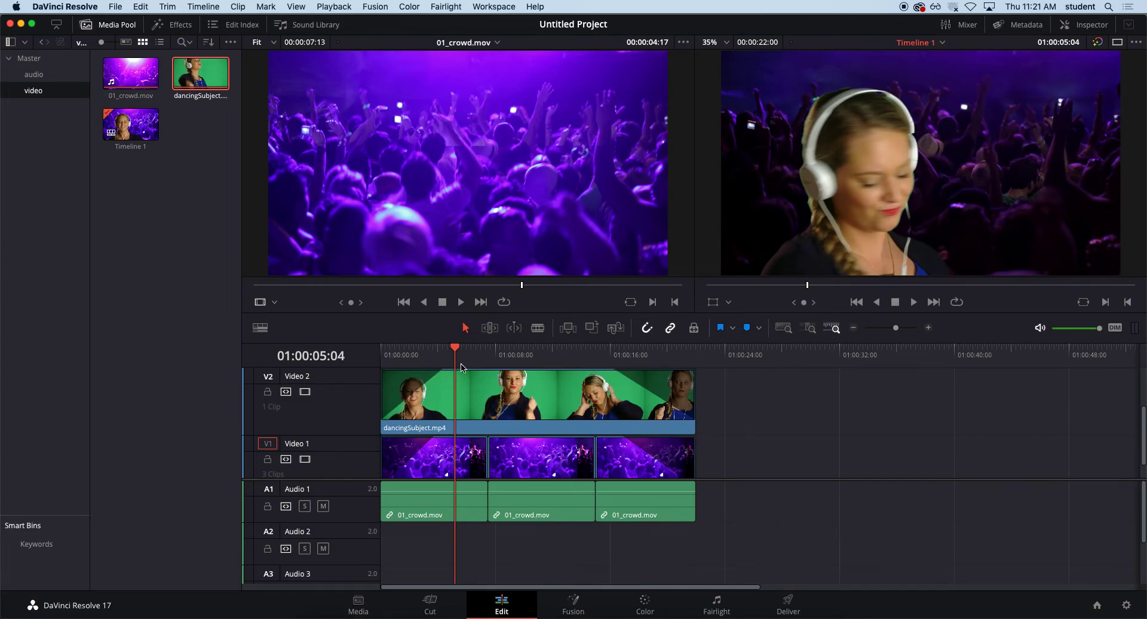
key("Home")
key("super+f")
key("space")
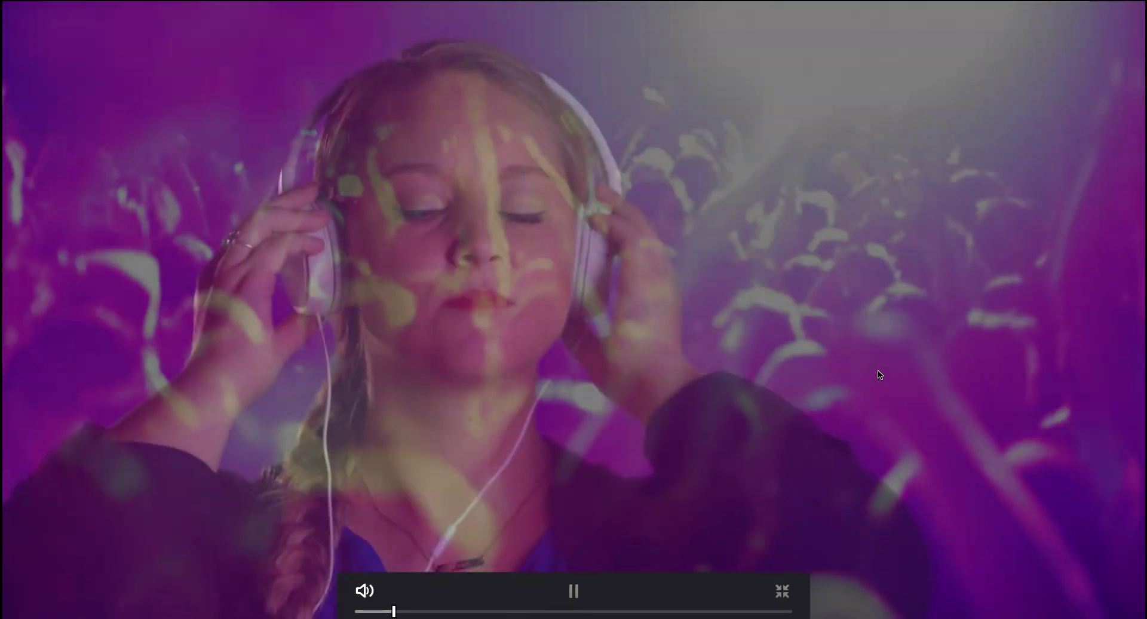
key("Escape")
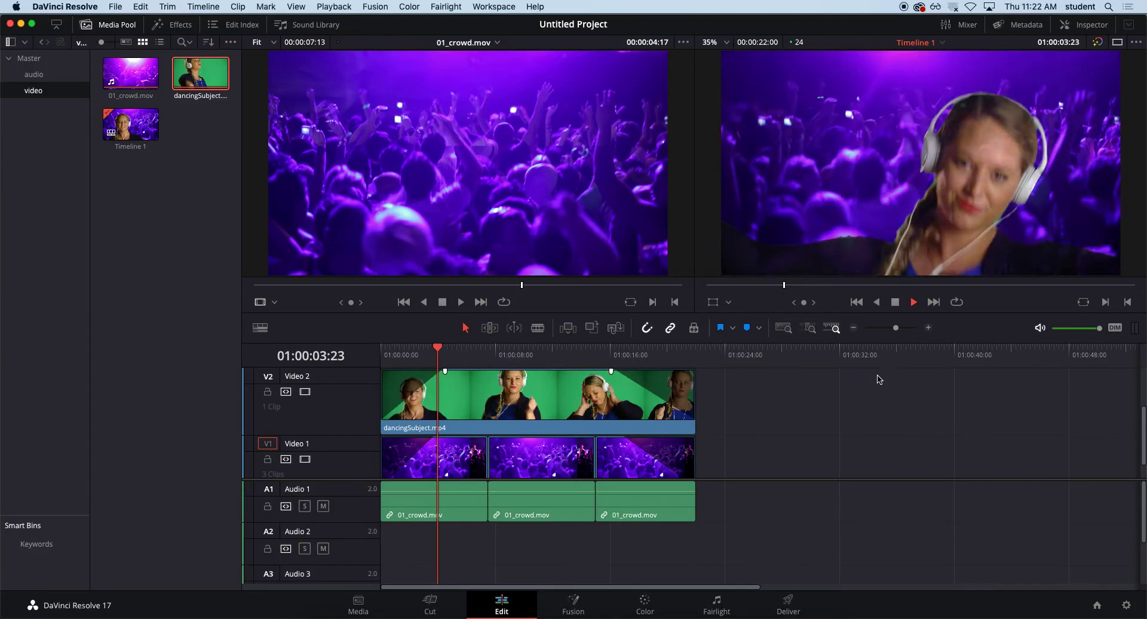
key("space")
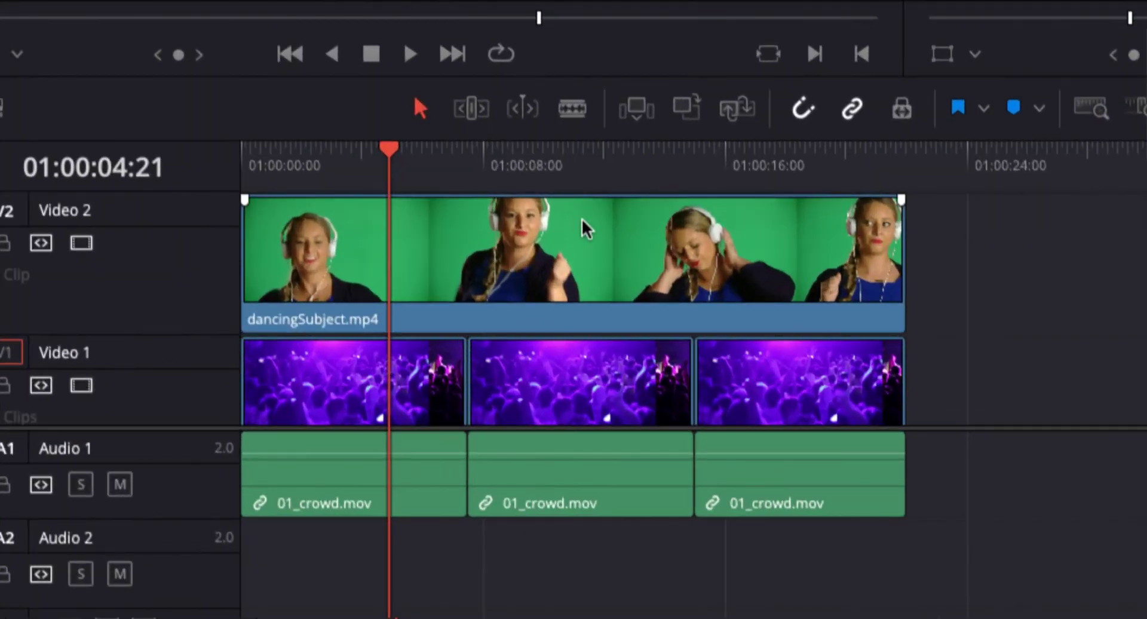
Step: Turn off linked selection and delete the three 01_crowd.mov audio clips from Audio 1, keeping their video
left_click(544, 385)
key("ctrl+a")
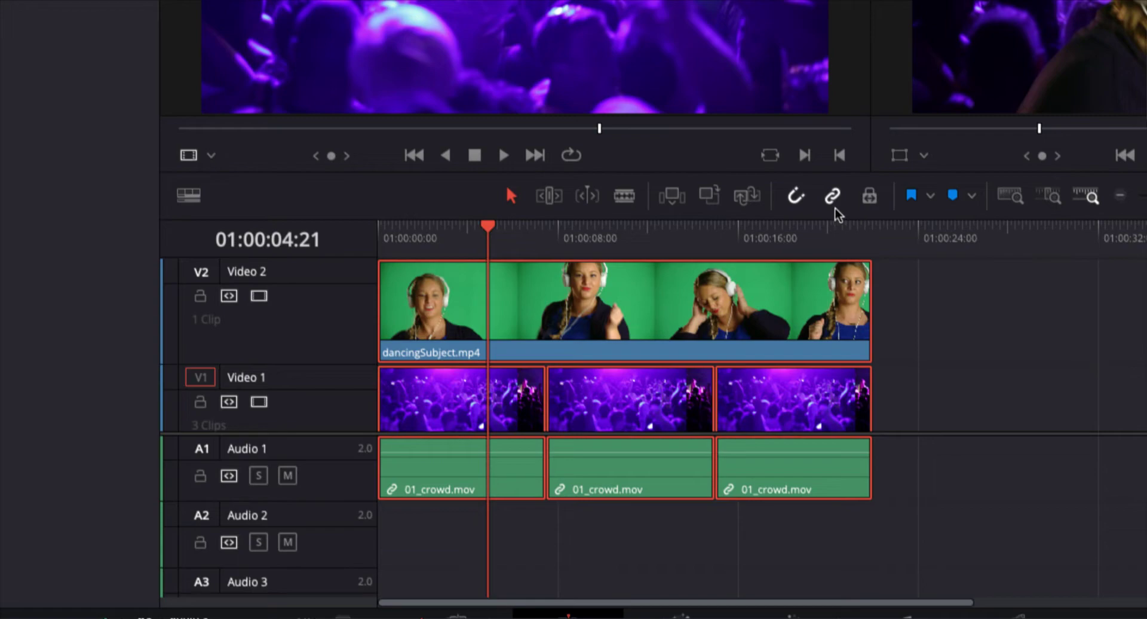
left_click(831, 197)
left_click(988, 486)
left_click(835, 489)
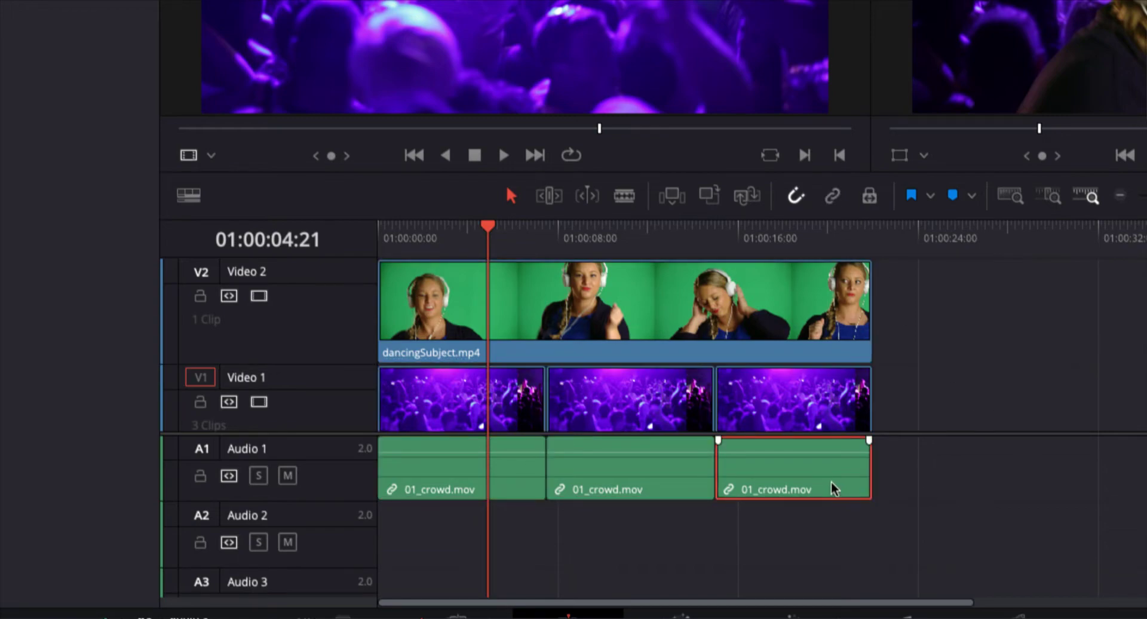
key("Delete")
left_click(687, 490)
key("Delete")
left_click(531, 484)
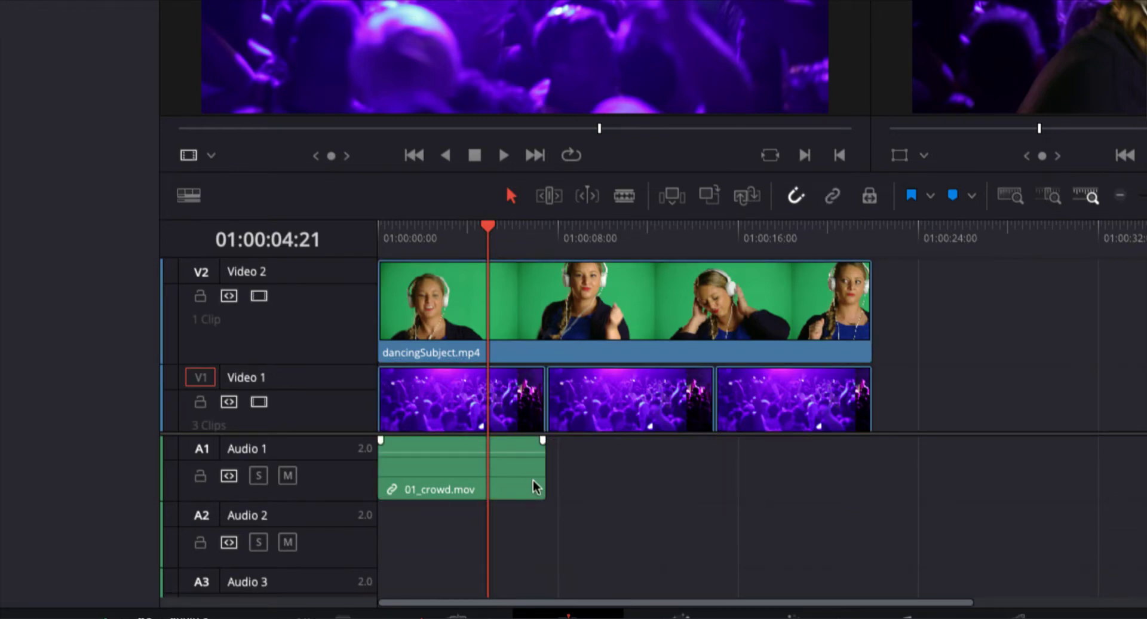
key("Delete")
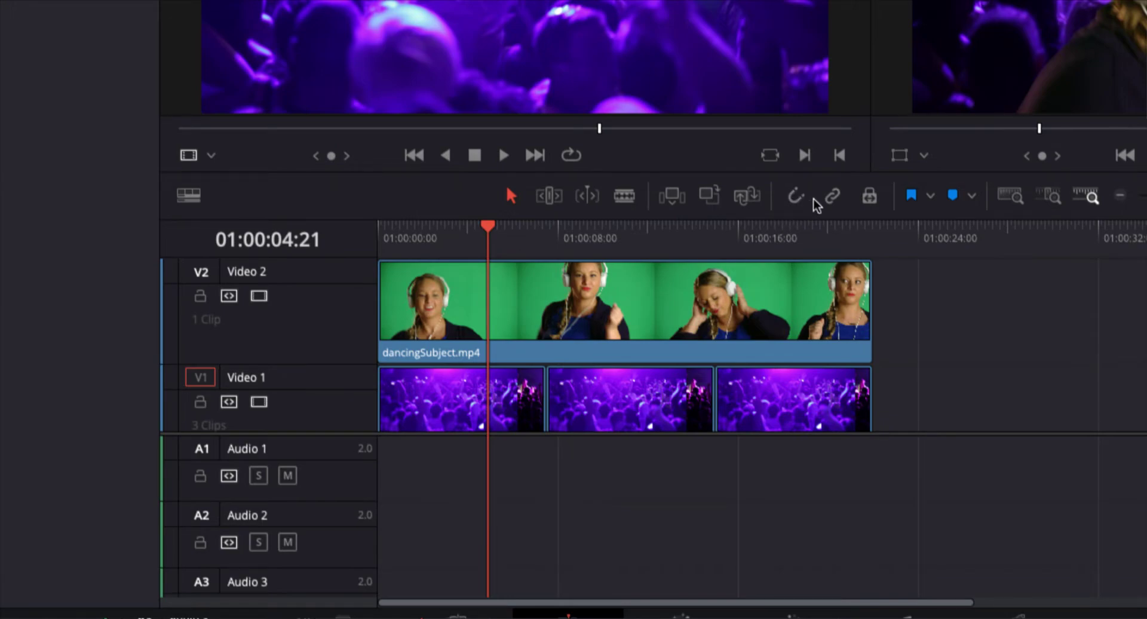
Step: Turn linked selection and snapping back on and enlarge the video track area above the audio tracks
left_click(831, 197)
left_click(795, 196)
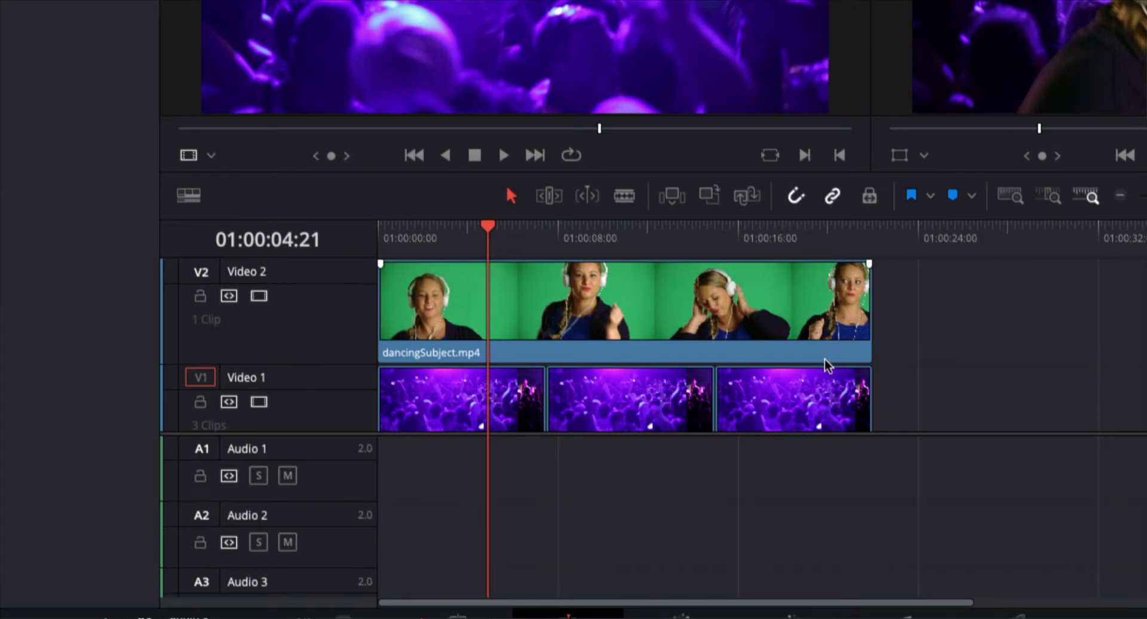
left_click_drag(959, 432, 977, 480)
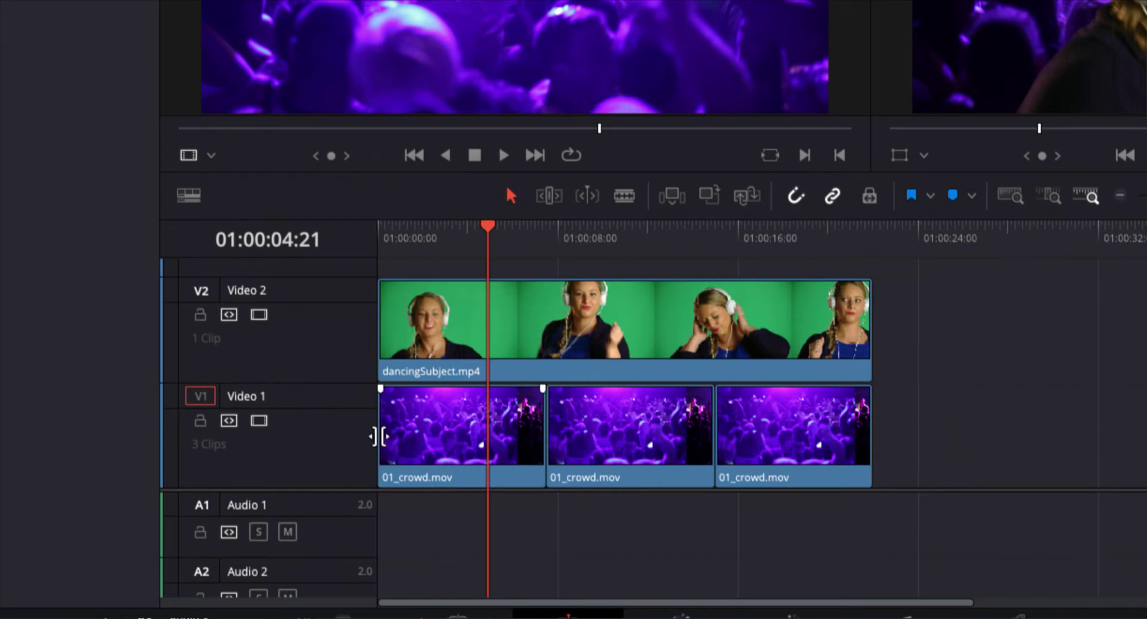
Step: Combine dancingSubject.mp4 and the three crowd video clips into a compound clip named myComposite
left_click(580, 354)
left_click(517, 425, "shift")
left_click_drag(951, 327, 399, 463)
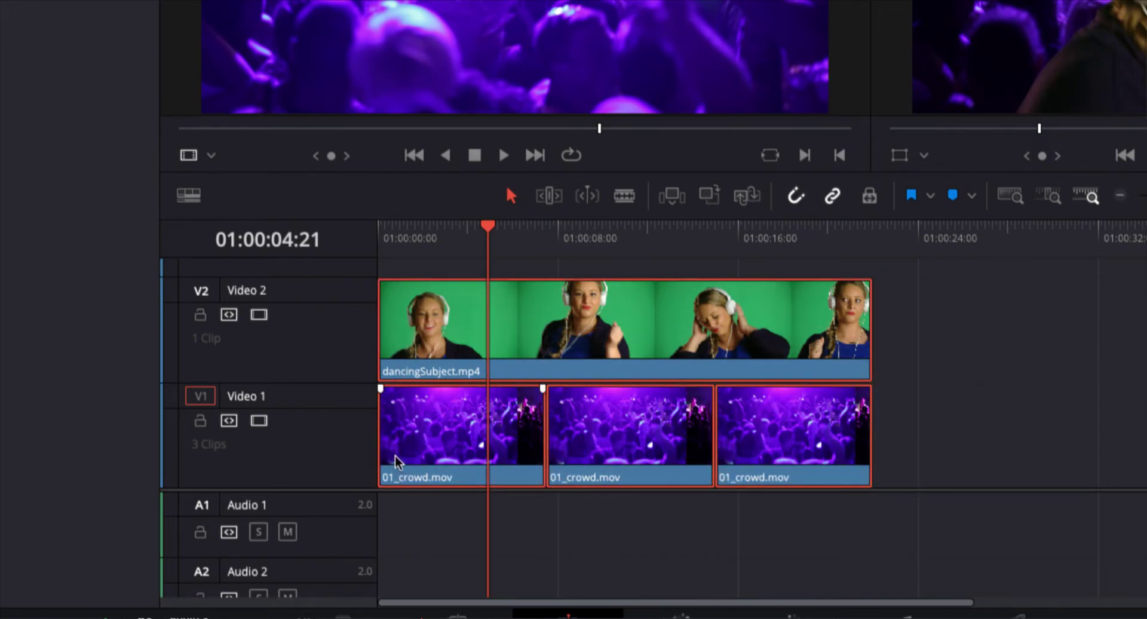
right_click(577, 319)
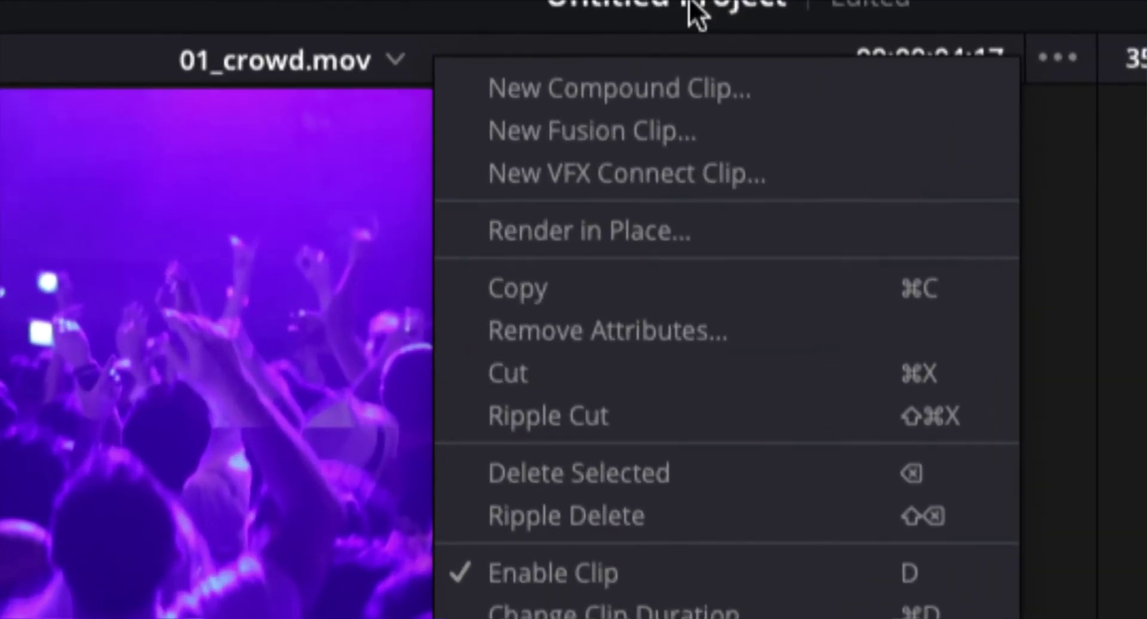
left_click(714, 84)
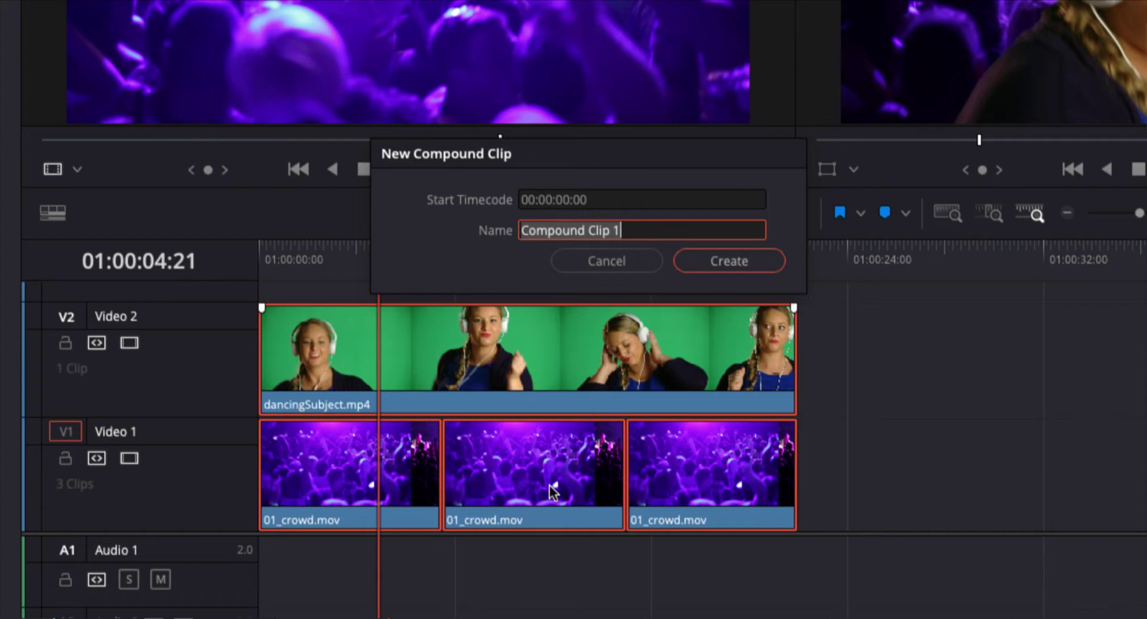
type("myCompi")
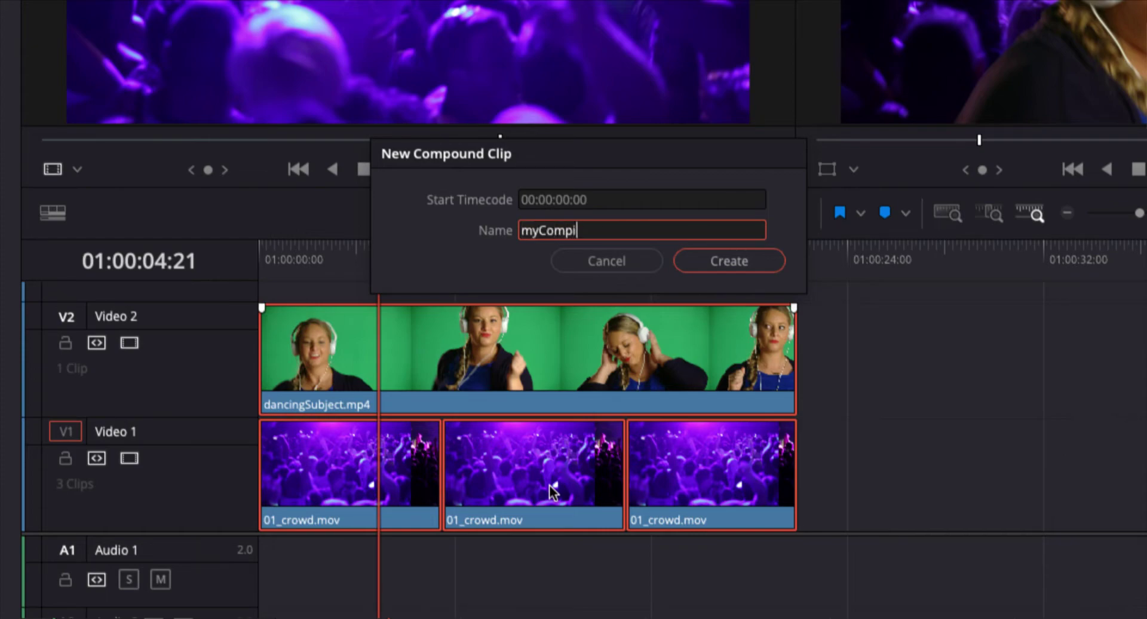
key("BackSpace")
key("BackSpace")
key("BackSpace")
key("BackSpace")
key("Return")
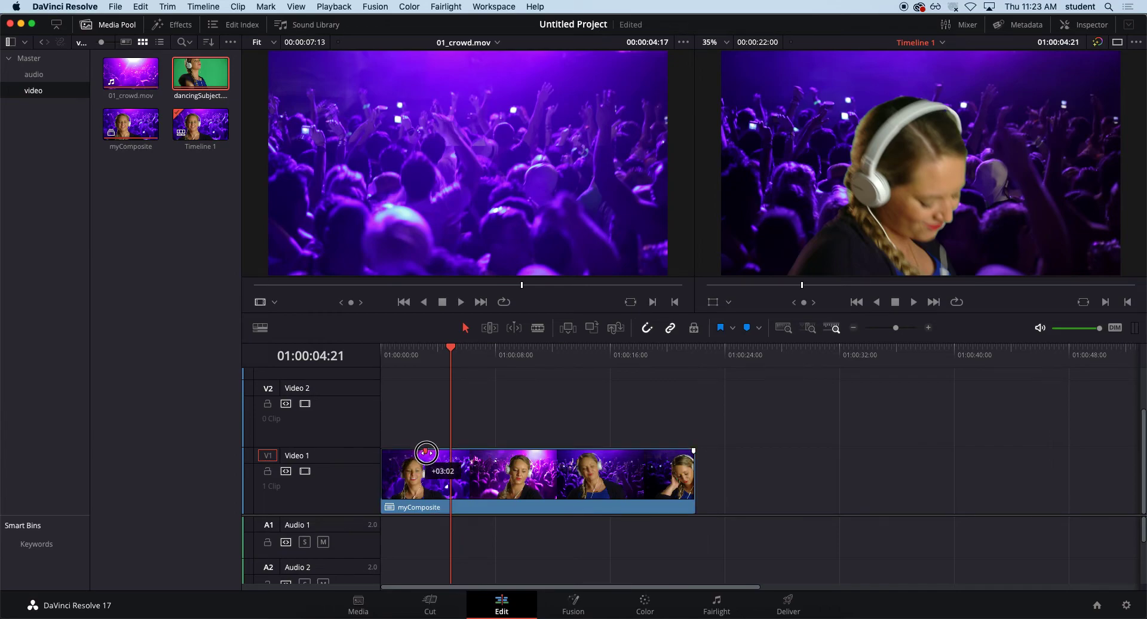
Step: Play the faded compound clip full screen from the start of the timeline and return to the editing view
left_click(430, 354)
left_click_drag(430, 354, 364, 358)
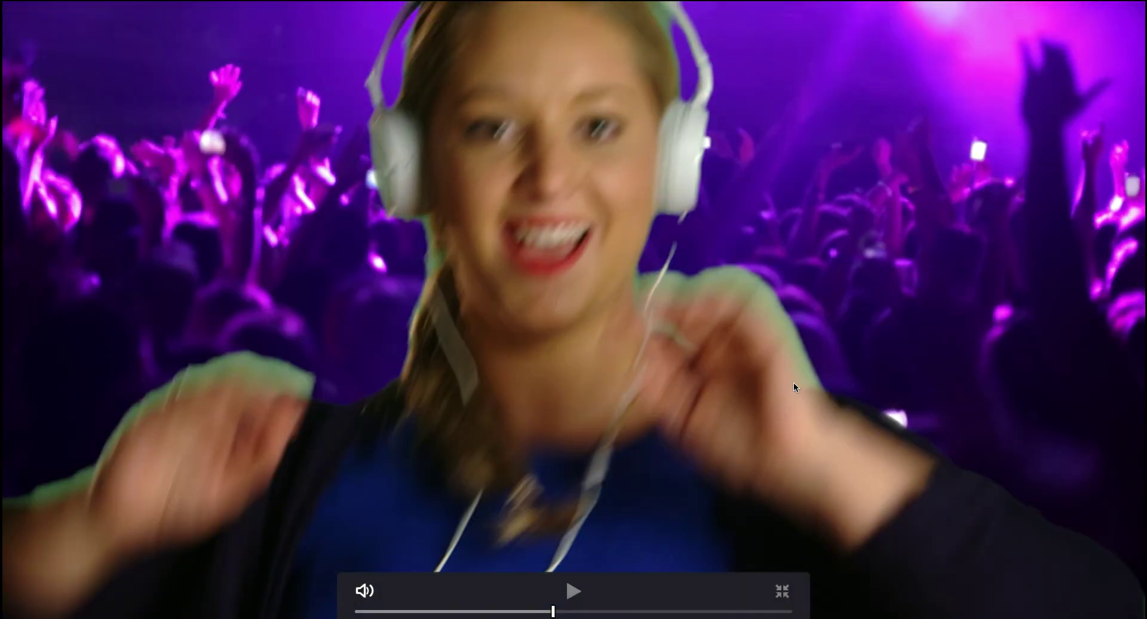
key("Escape")
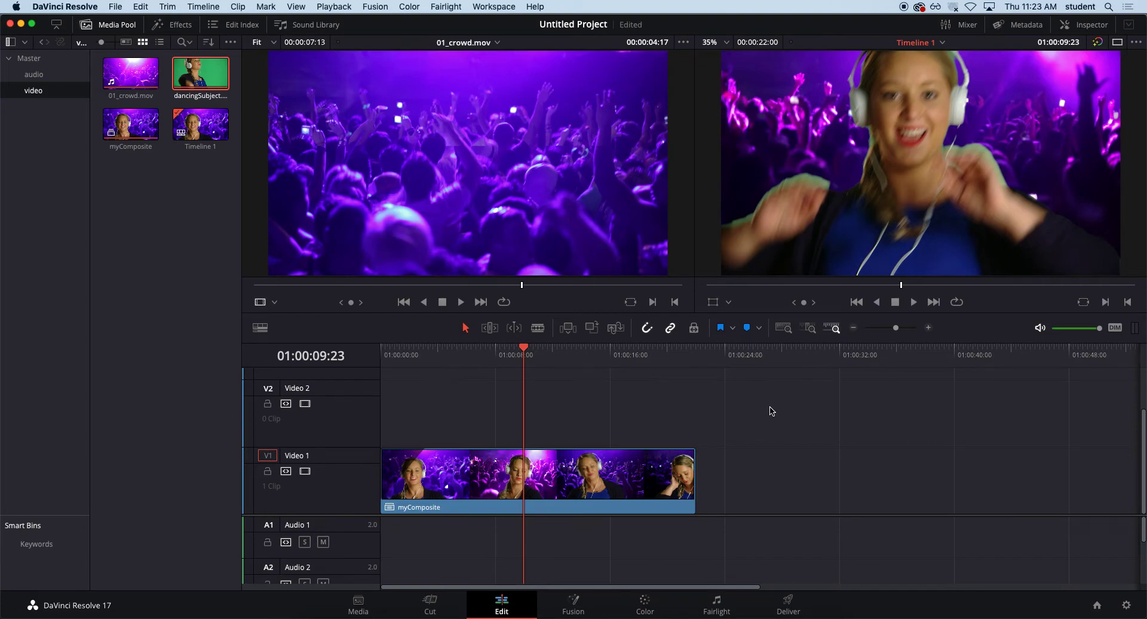
Step: Place 01_soundtrack.mp3 at the start of Audio 1 and move myComposite to start about 12.5 seconds into the timeline
left_click(55, 77)
left_click_drag(129, 75, 383, 531)
left_click_drag(542, 479, 741, 484)
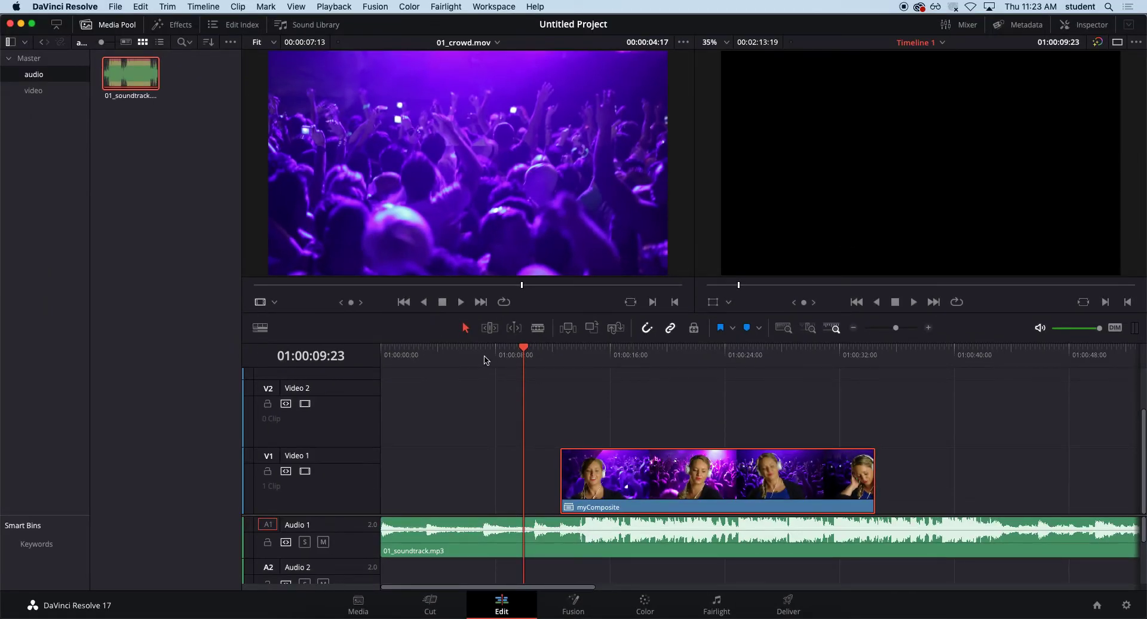
Step: Browse the available titles and add the Clean and Simple title at the start of Video 1
left_click(177, 26)
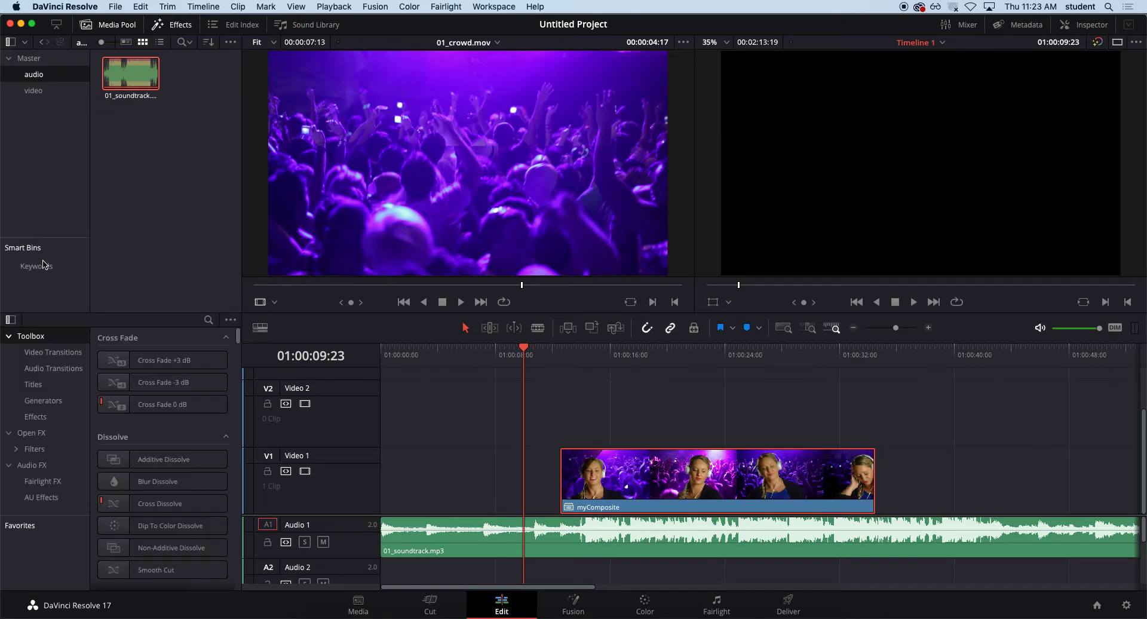
left_click(33, 384)
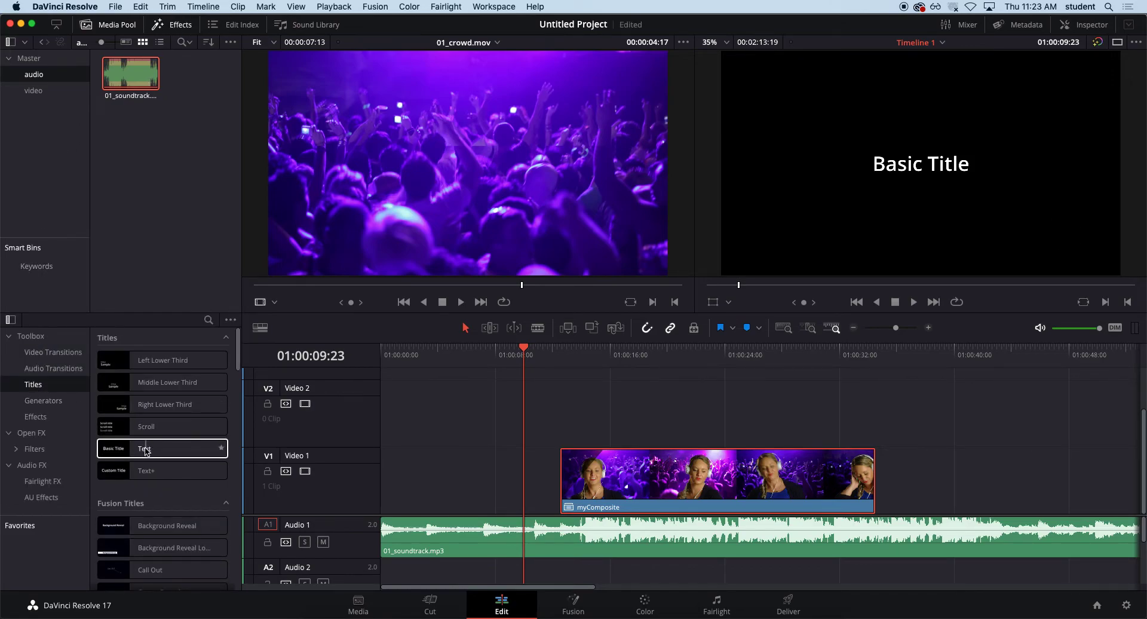
scroll(152, 468, "down", 5)
scroll(152, 467, "down", 5)
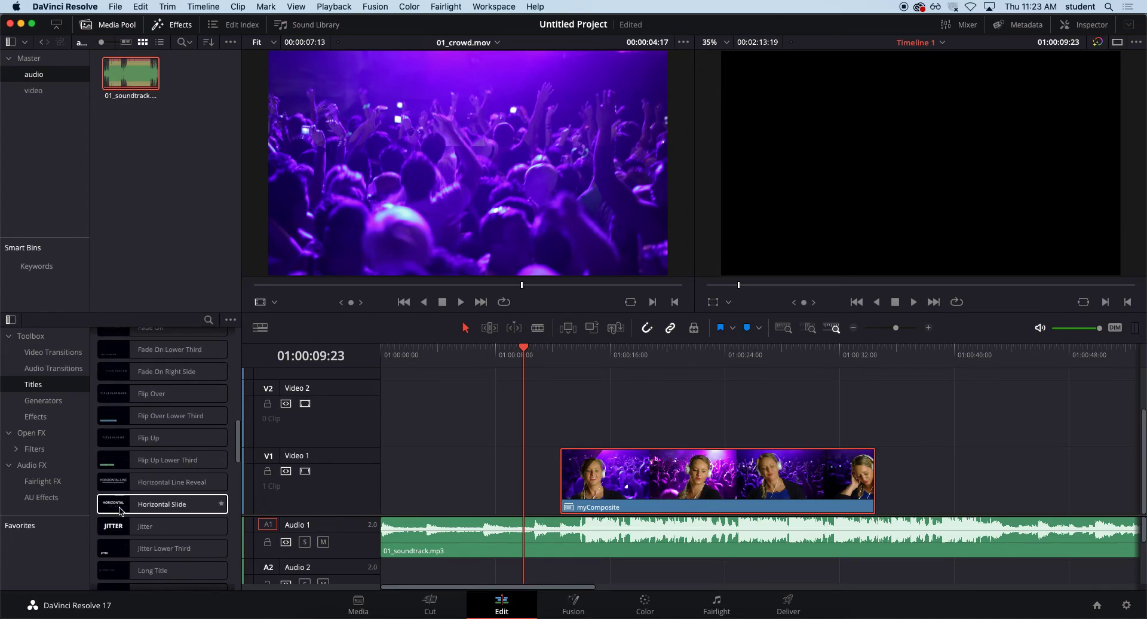
scroll(126, 446, "up", 2)
scroll(125, 446, "up", 10)
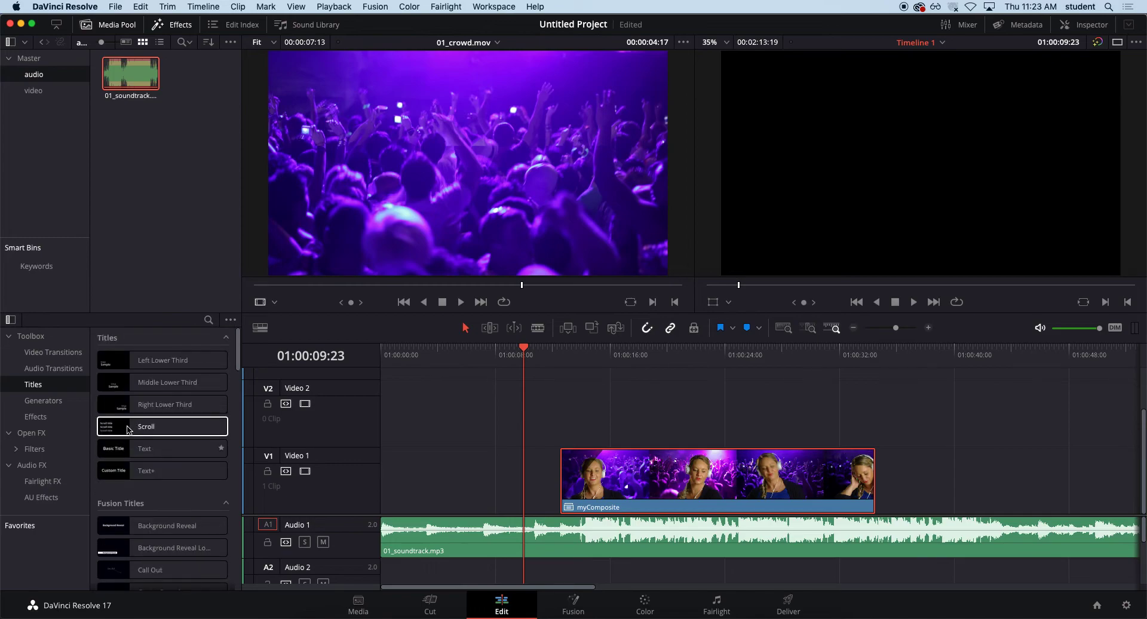
scroll(126, 412, "down", 3)
scroll(126, 412, "down", 2)
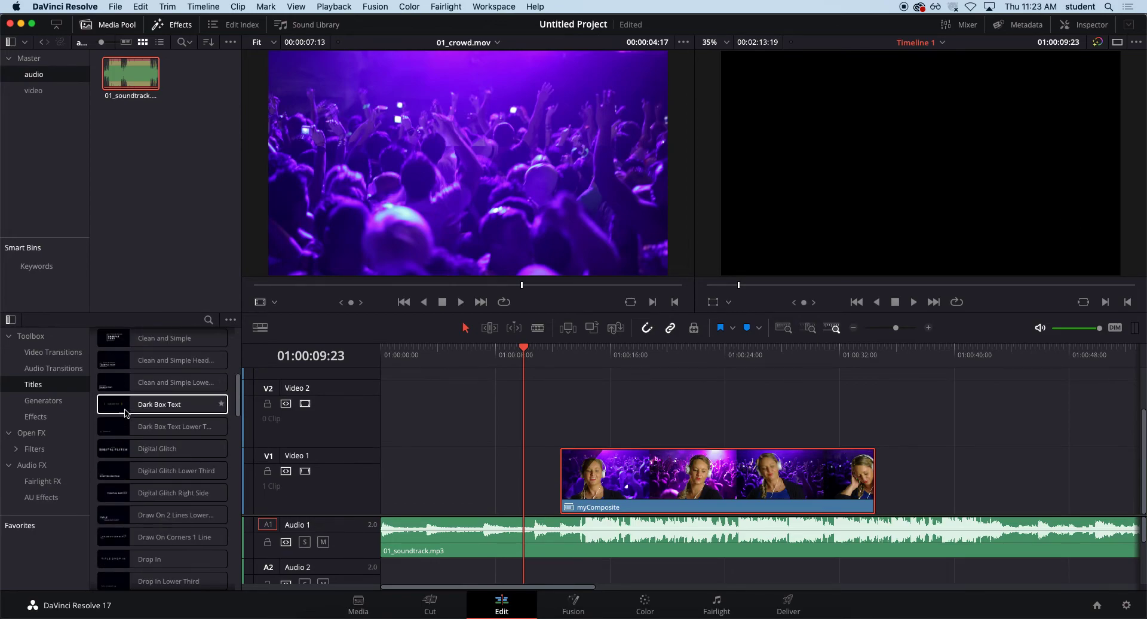
left_click_drag(125, 416, 394, 494)
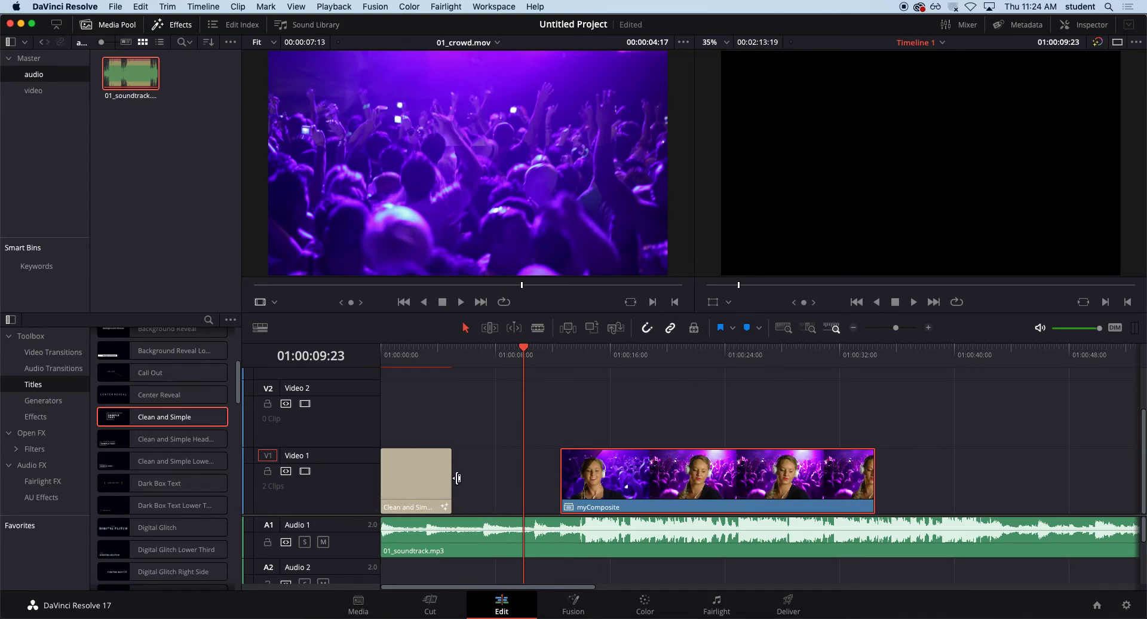
Step: Trim about 10 seconds off the start of 01_soundtrack.mp3 and move the clip back to the start of the timeline
scroll(575, 582, "down", 2)
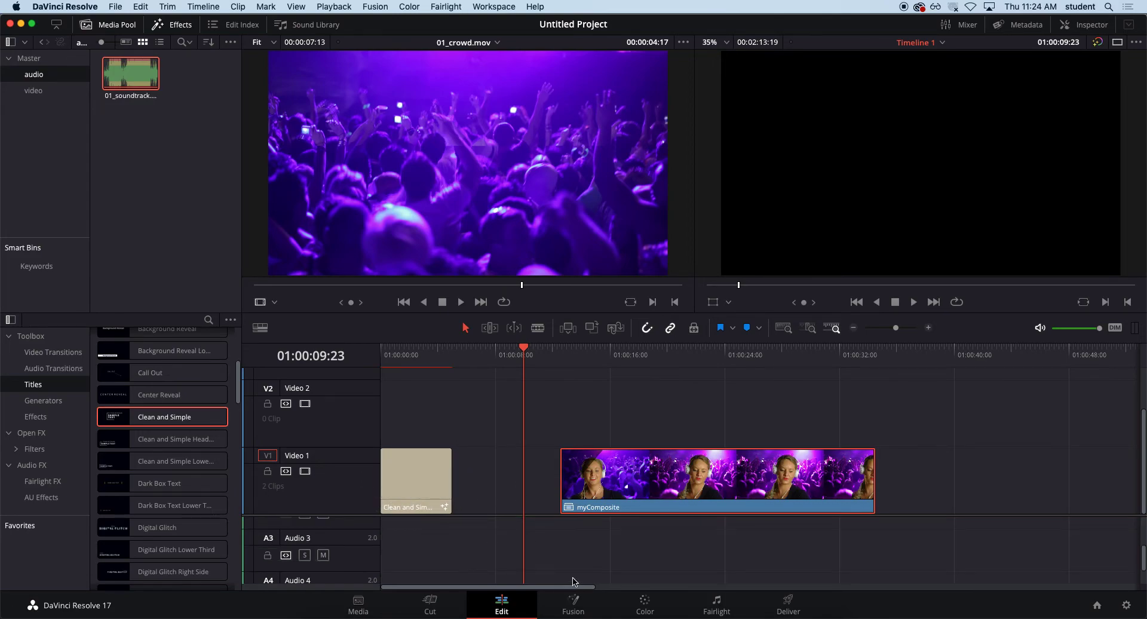
scroll(573, 582, "up", 2)
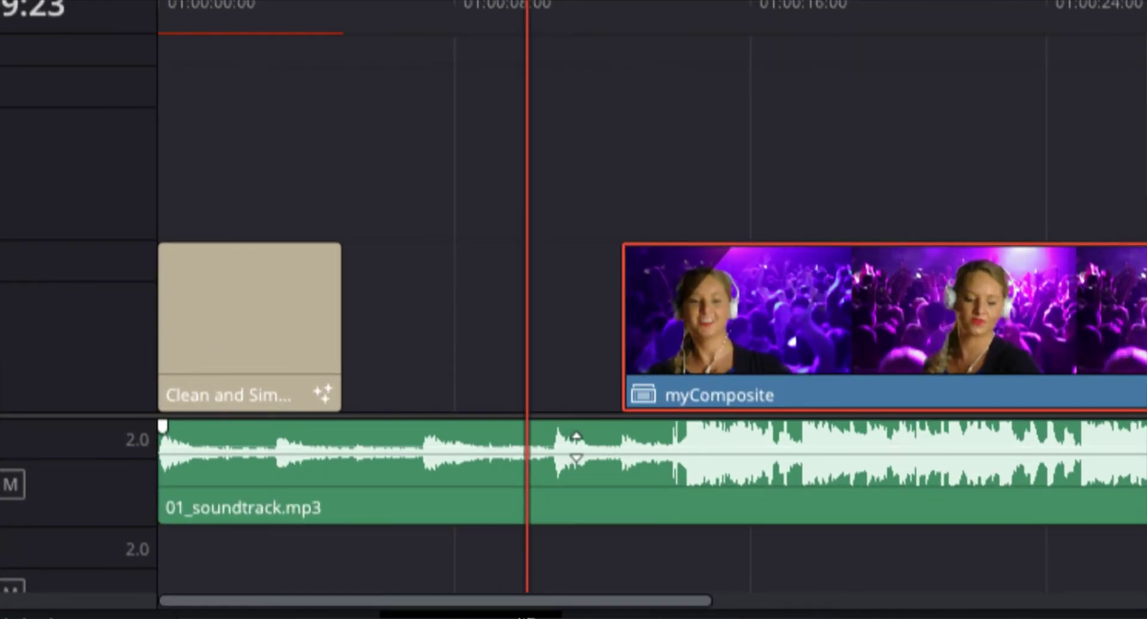
left_click(613, 489)
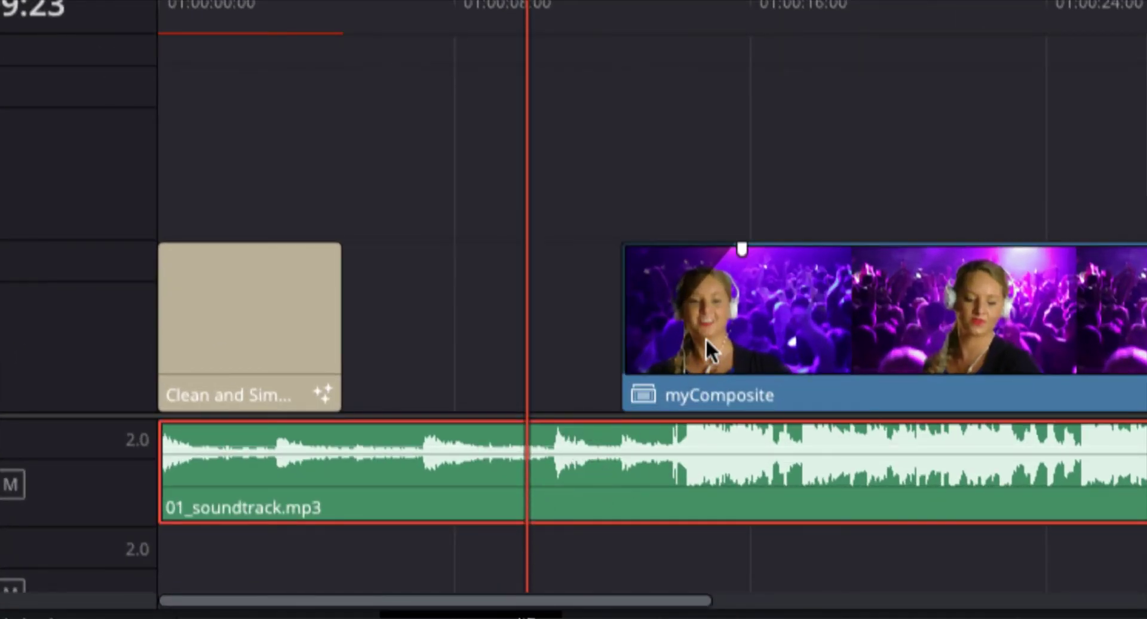
key("ctrl+a")
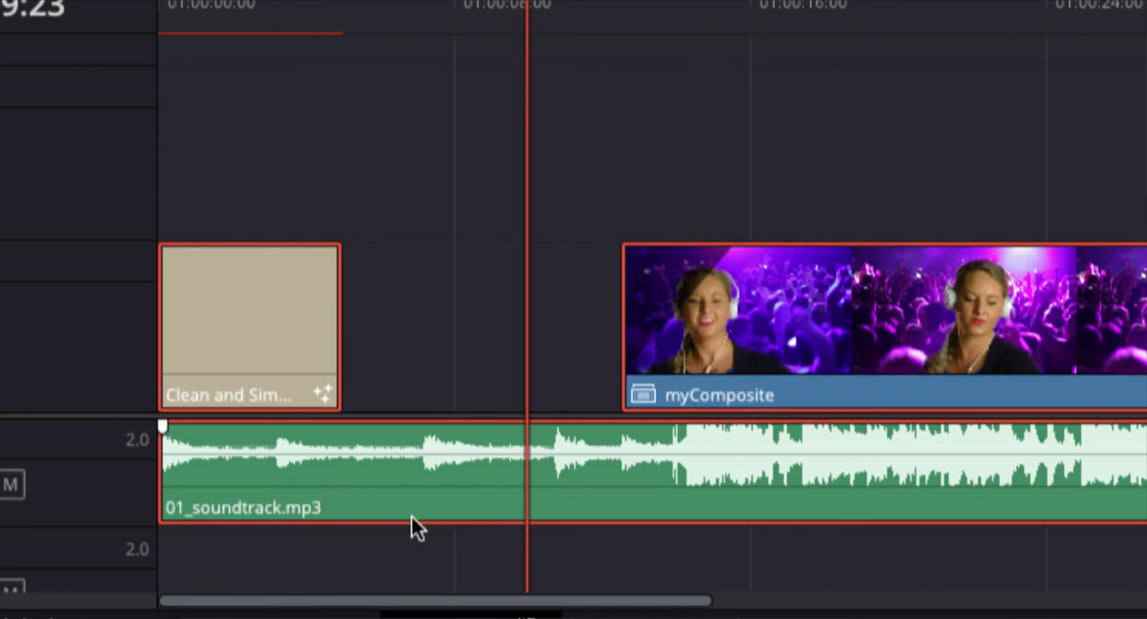
left_click(478, 508)
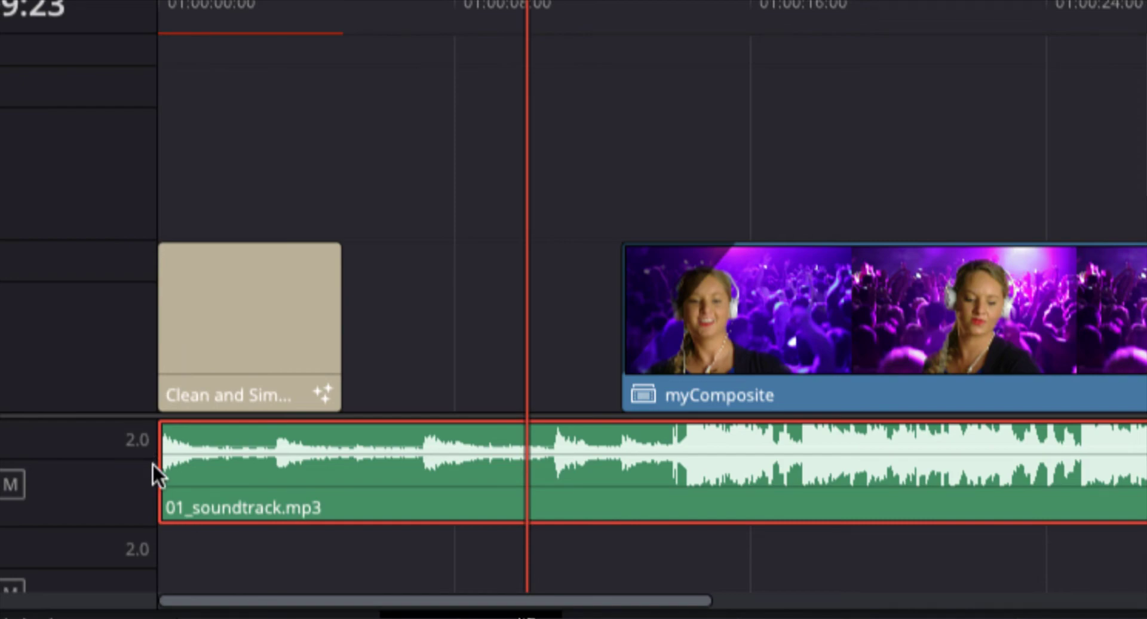
left_click_drag(160, 470, 520, 480)
left_click_drag(922, 502, 481, 508)
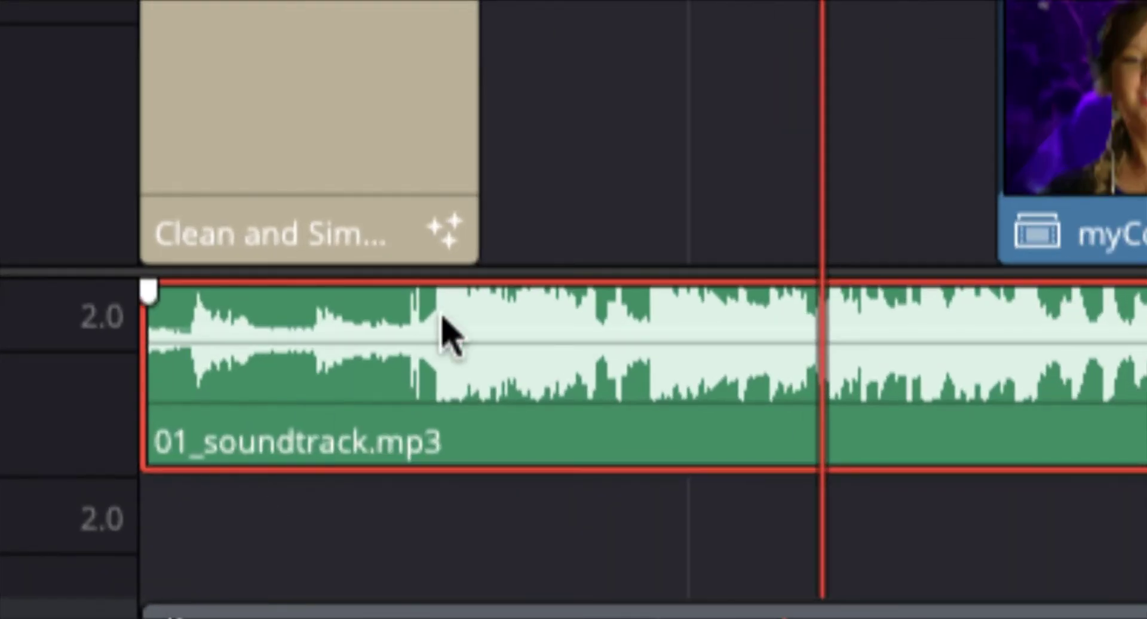
left_click_drag(457, 380, 482, 378)
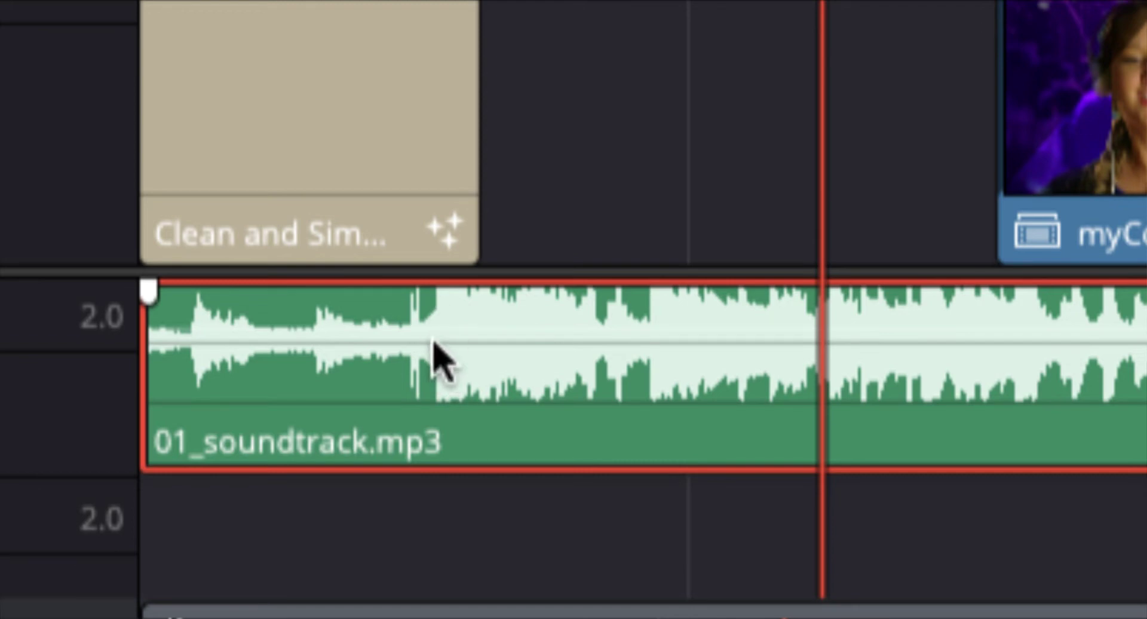
scroll(437, 317, "down", 5)
scroll(439, 318, "up", 5)
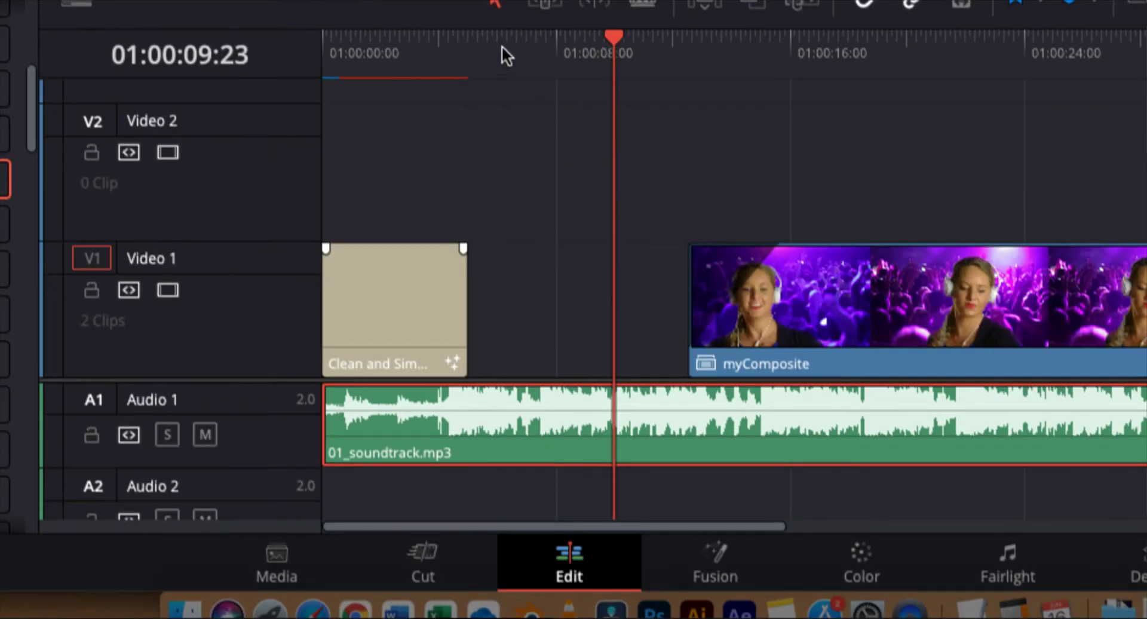
Step: Shift the soundtrack about 1 second later to line up its beat with the title's end at 01:00:05:00, and give it a fade-in
left_click(467, 53)
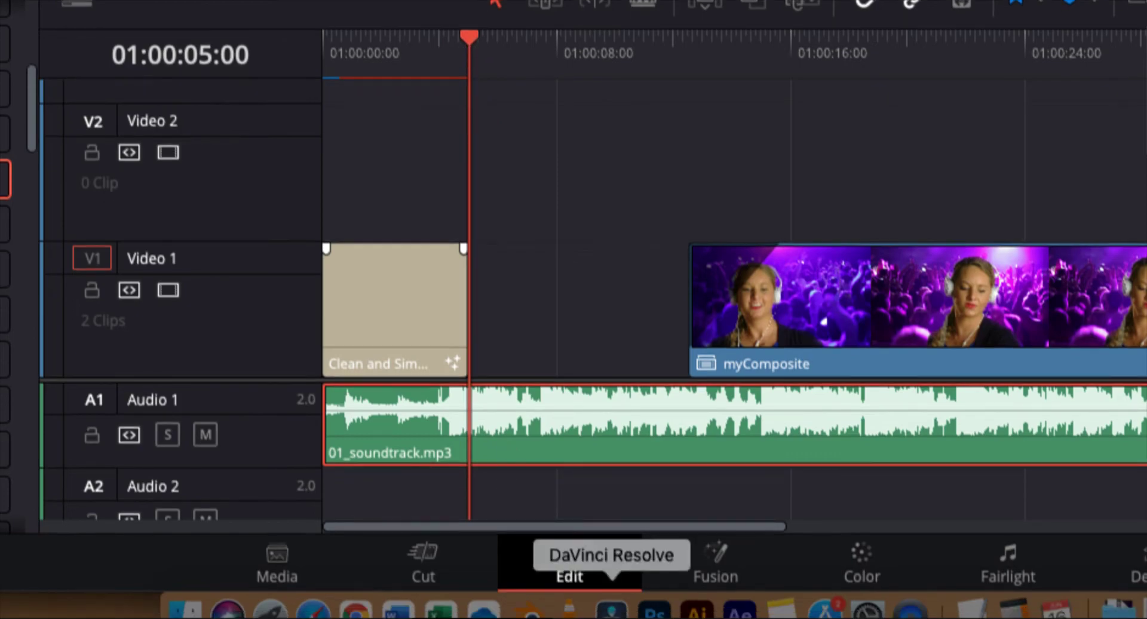
mouse_move(507, 453)
left_mouse_down()
mouse_move(544, 453)
mouse_move(526, 453)
left_mouse_up()
left_click_drag(353, 391, 415, 392)
Step: Move myComposite directly against the end of the title and shorten its fade-in
left_click_drag(795, 344, 593, 344)
left_click_drag(561, 247, 510, 248)
Step: Change the small text of the Clean and Simple title to Composite
left_click(418, 299)
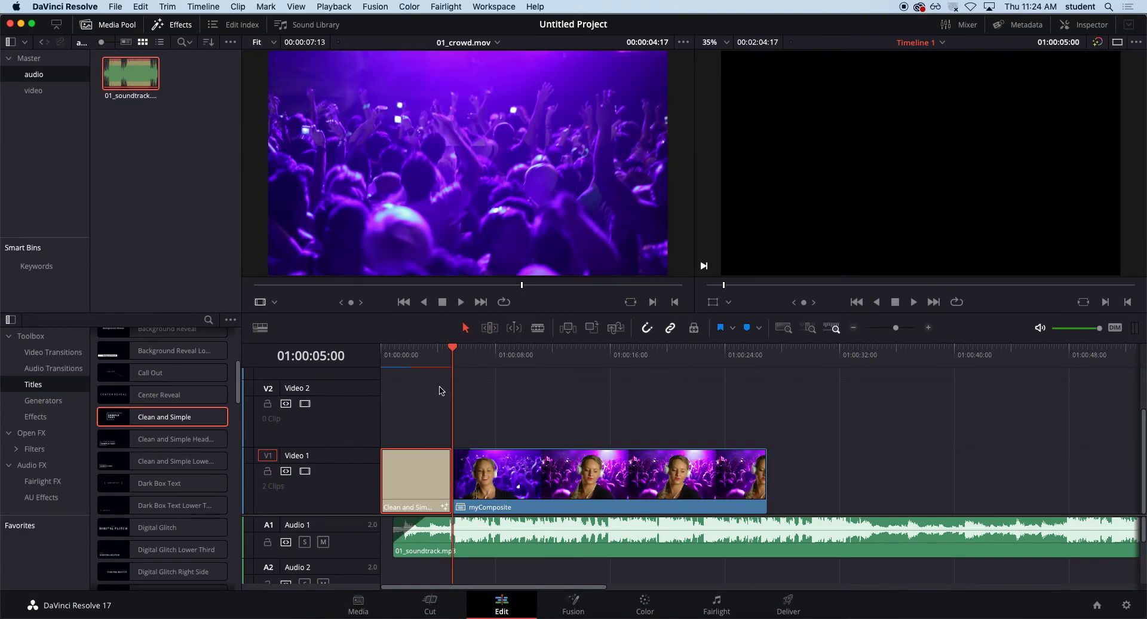
left_click(423, 351)
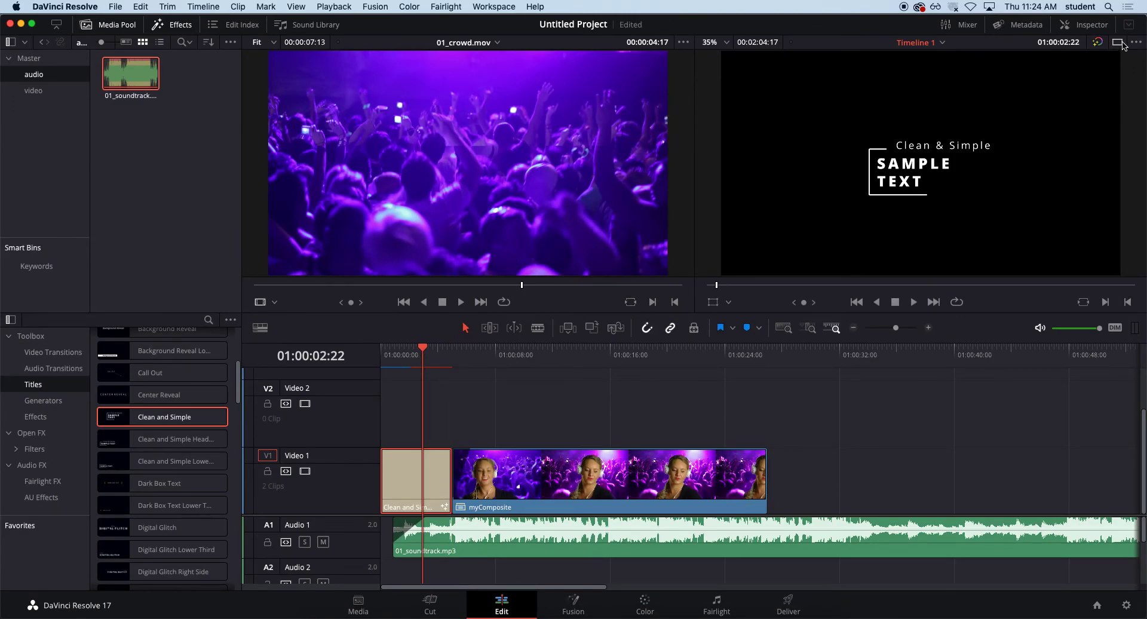
left_click(1106, 24)
triple_click(1005, 172)
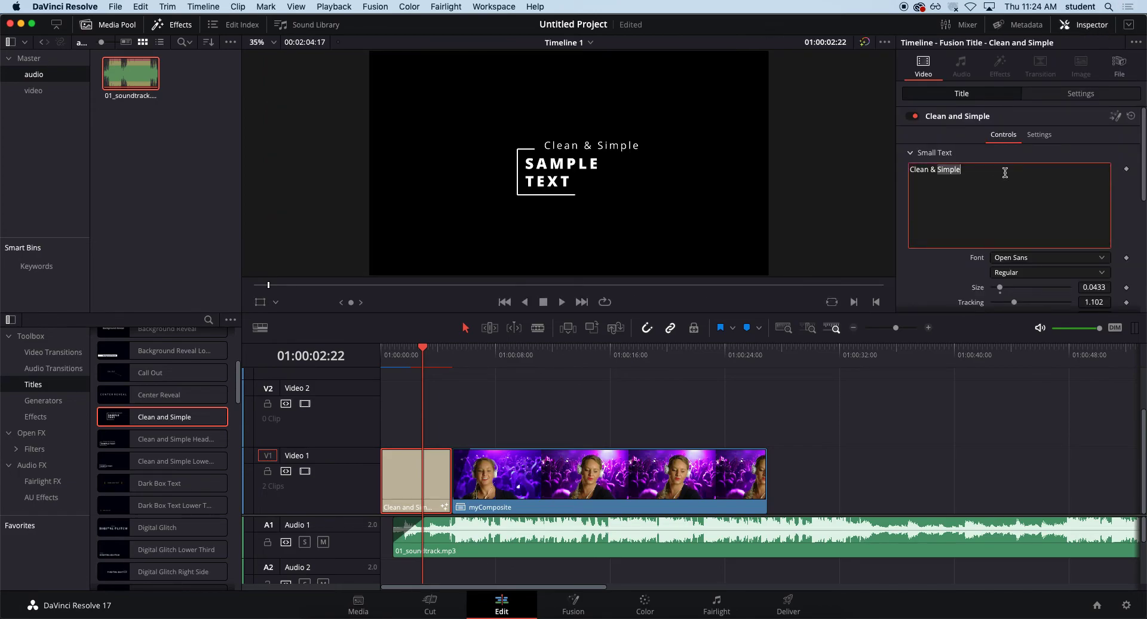
type("Composite")
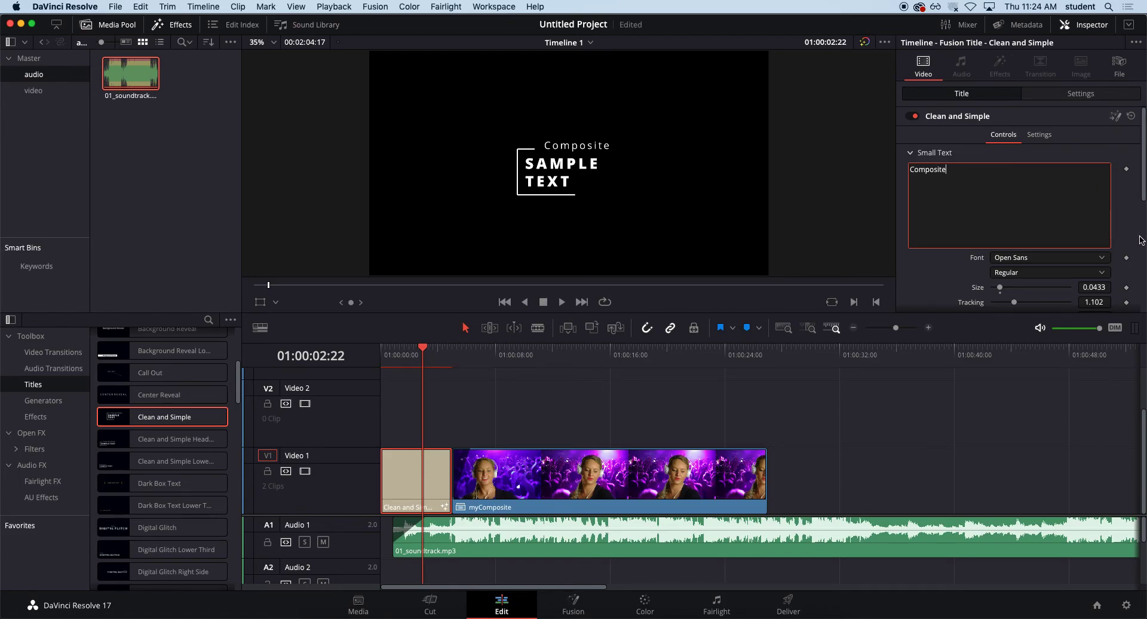
Step: Replace the title's big text with Gettin' on the first line and Jiggy Widit on the second
scroll(1140, 240, "down", 5)
triple_click(937, 223)
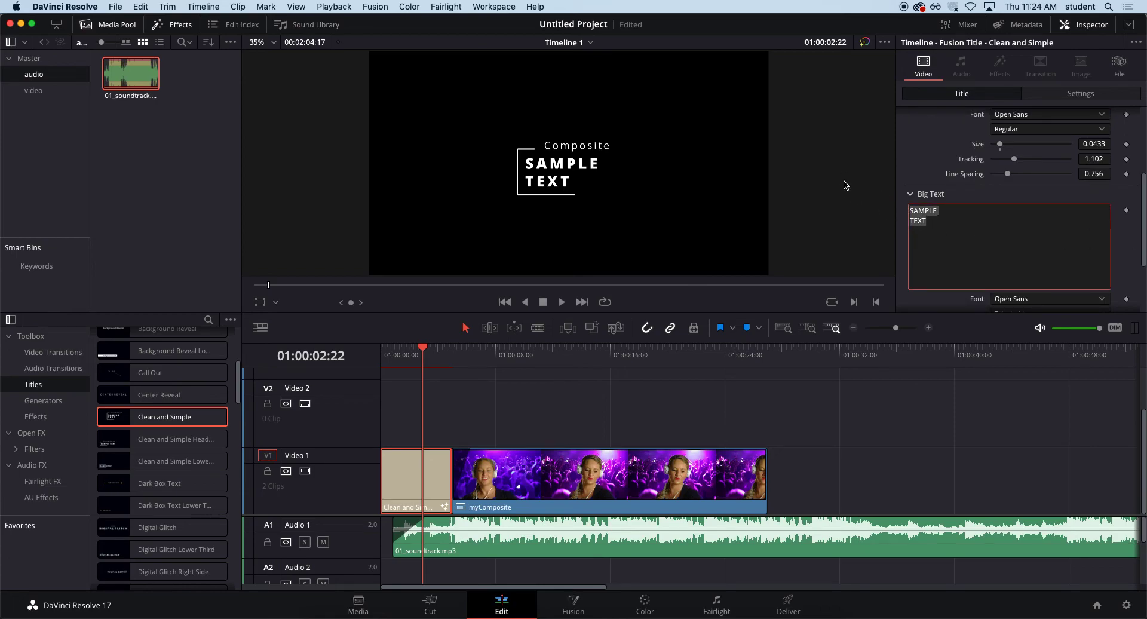
type("Gettin")
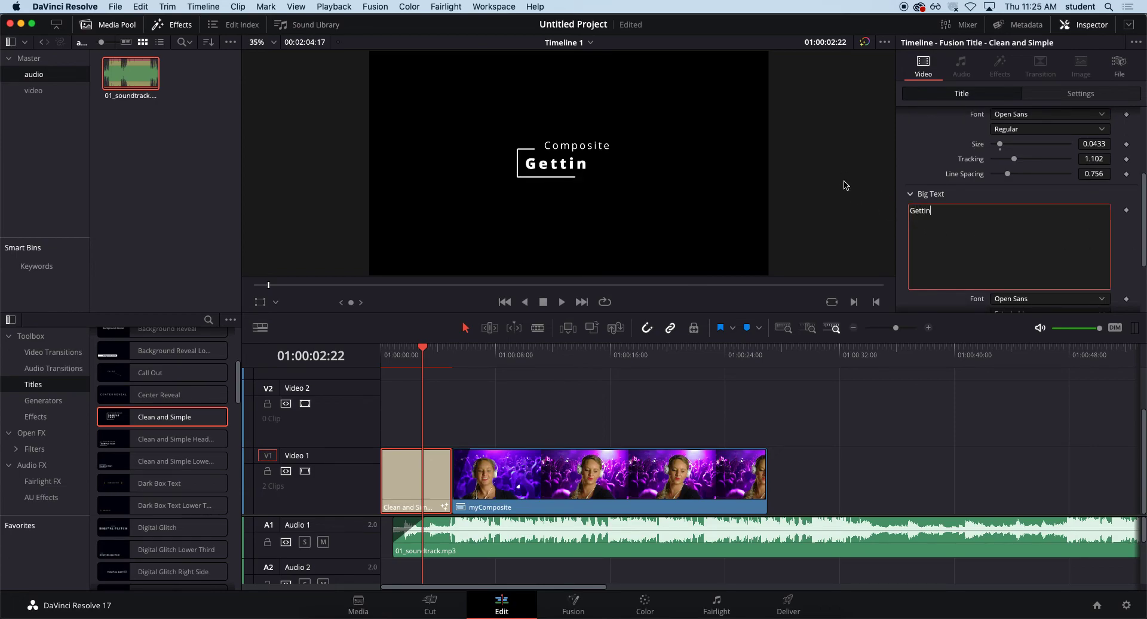
type("'")
type(" Jigg")
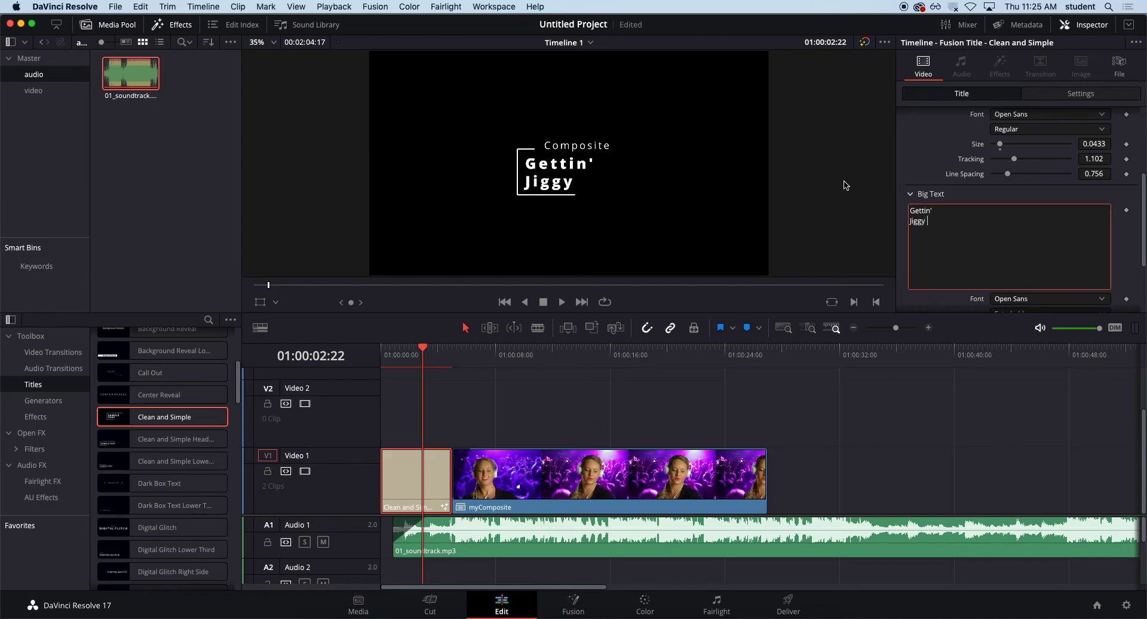
type("y Widit")
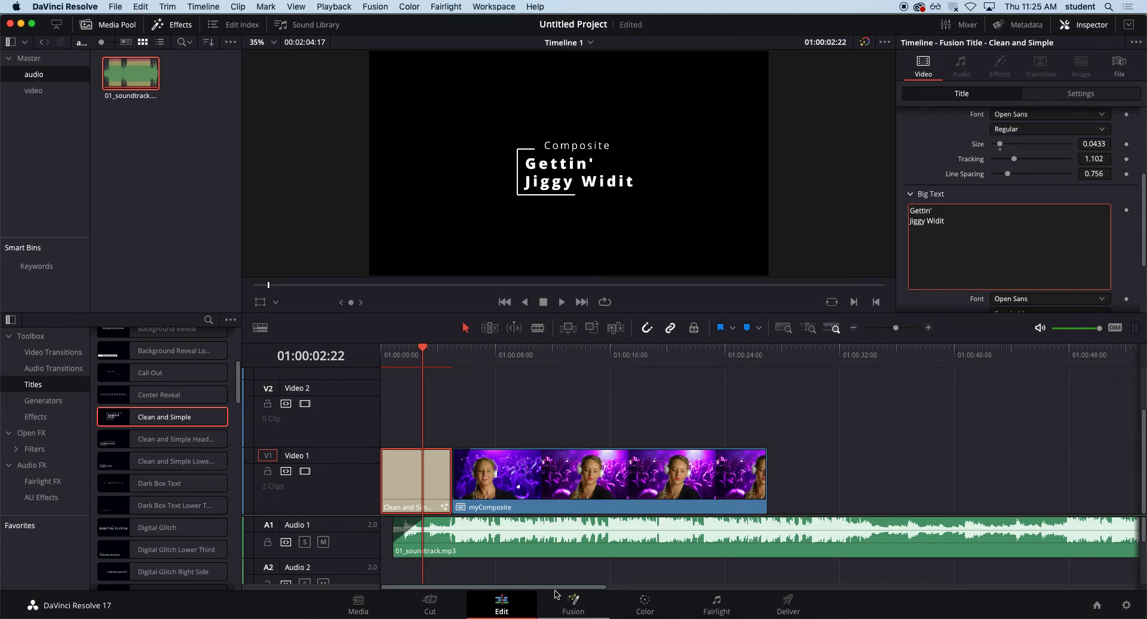
Step: Return the playhead to the start of the timeline and add a fade-in to the title
left_click_drag(425, 353, 335, 353)
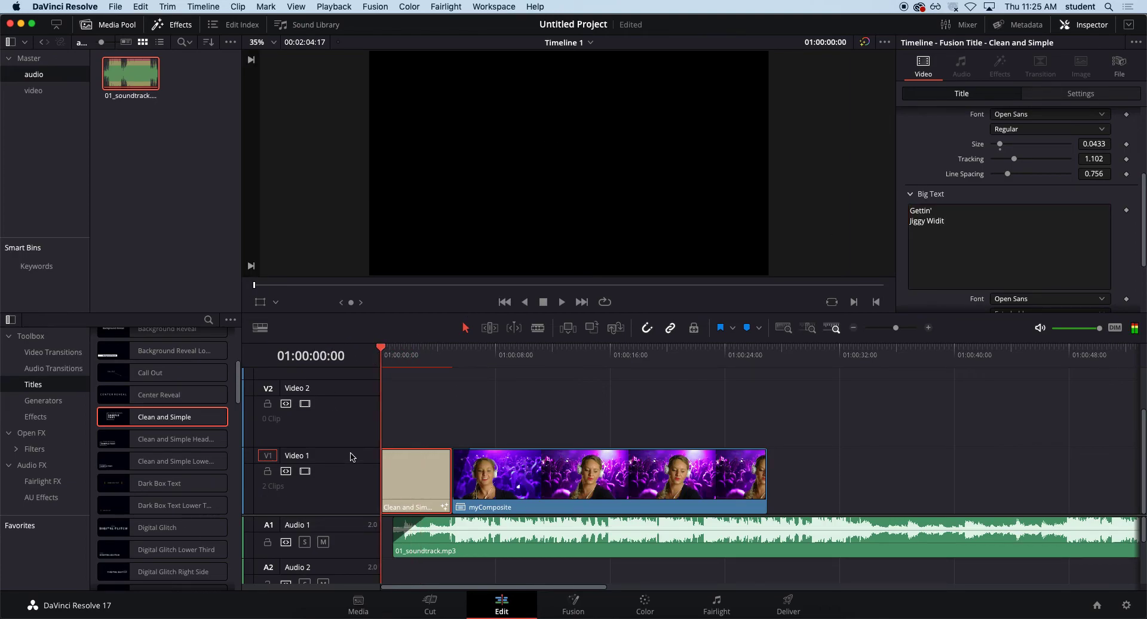
left_click_drag(383, 450, 428, 452)
Step: Trim the end of 01_soundtrack.mp3 back to the end of the myComposite clip
scroll(775, 514, "up", 3)
scroll(776, 514, "down", 3)
key("super+minus")
key("super+minus")
key("super+minus")
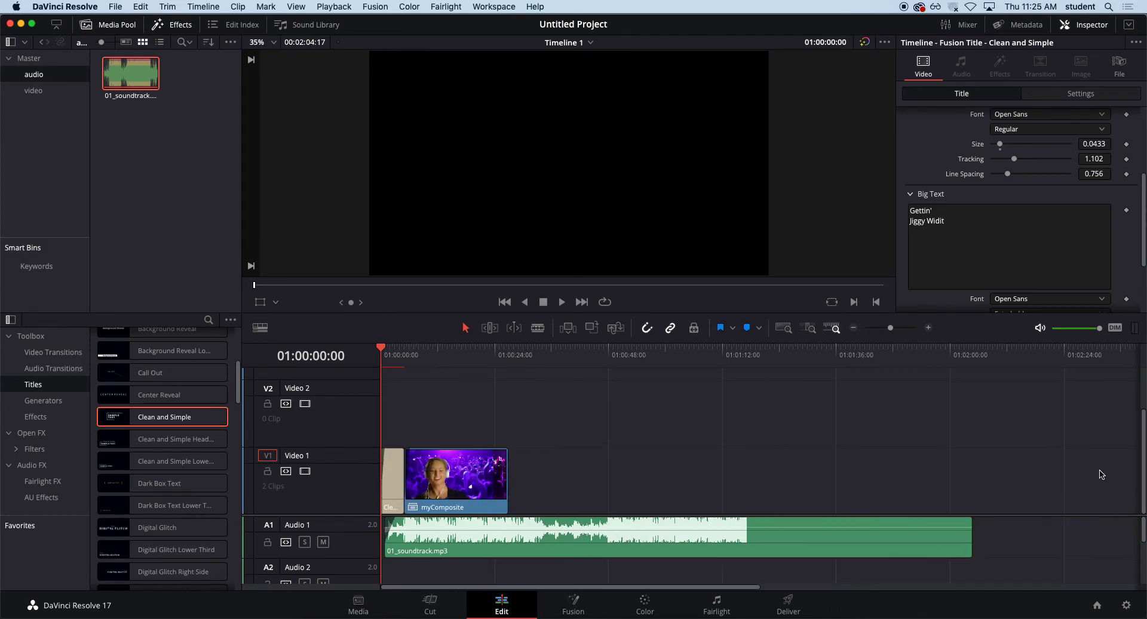
left_click_drag(809, 543, 467, 556)
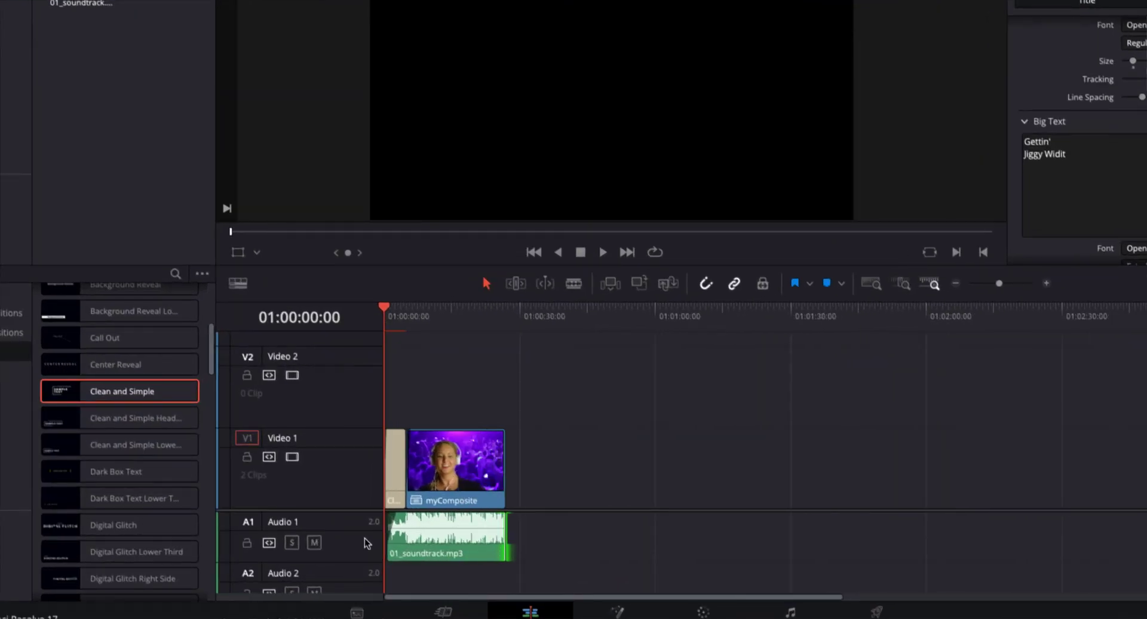
key("super+equal")
key("super+equal")
key("super+equal")
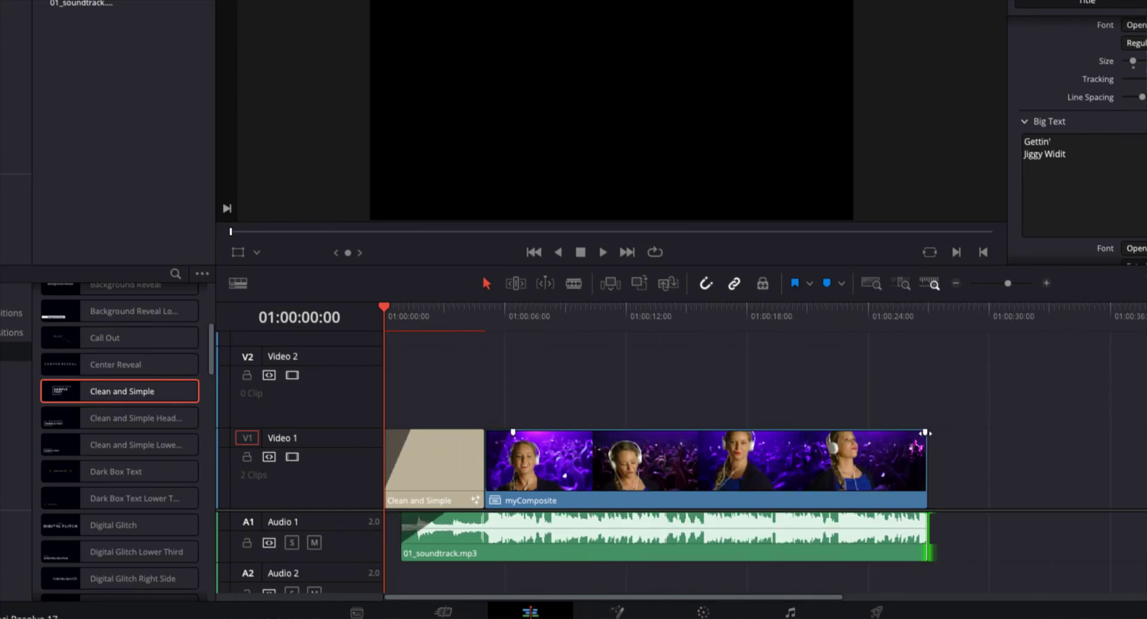
left_click(929, 542)
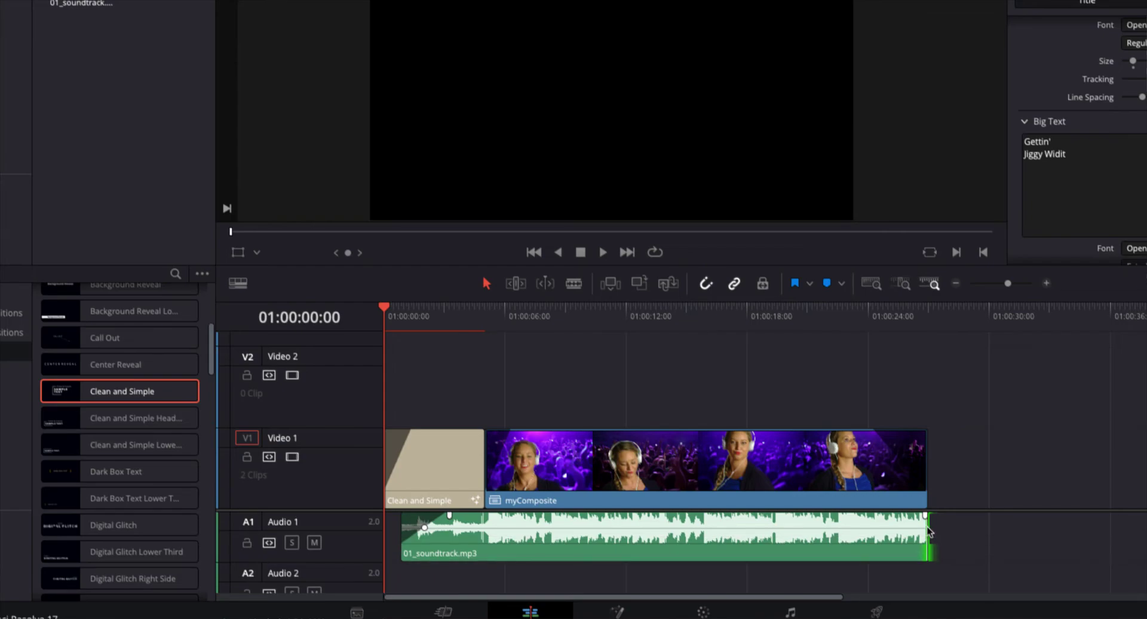
Step: Add a fade-out to the end of the soundtrack and to the end of myComposite
left_click_drag(925, 514, 913, 515)
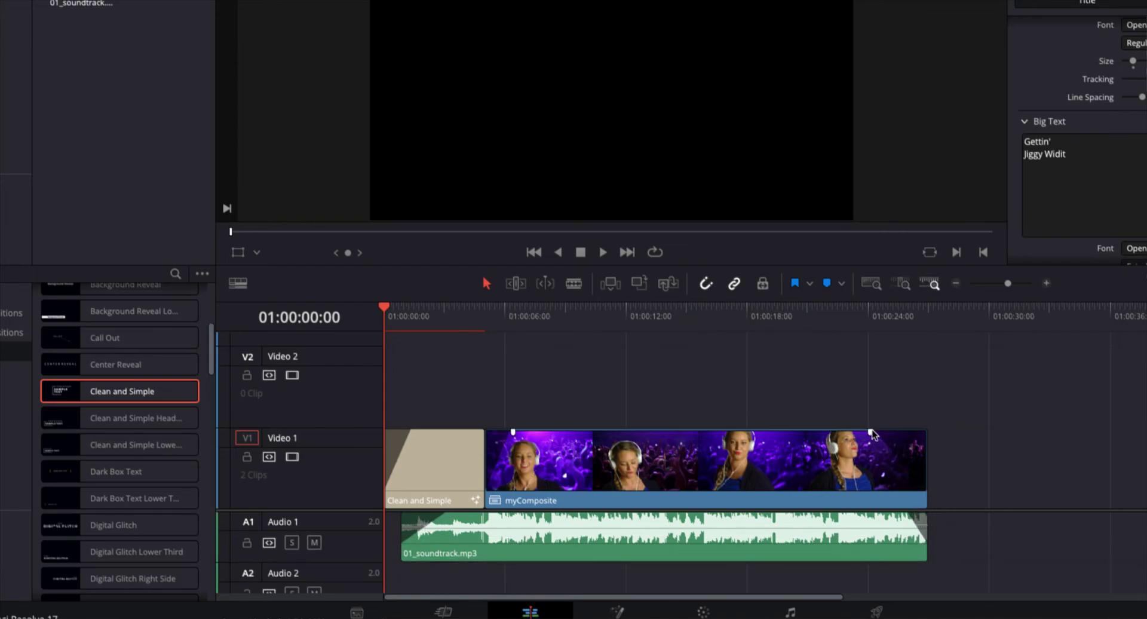
left_click_drag(870, 431, 896, 431)
Step: Extend the soundtrack's end past the video to 28:14 and lengthen its fade-out
left_click_drag(929, 542, 963, 539)
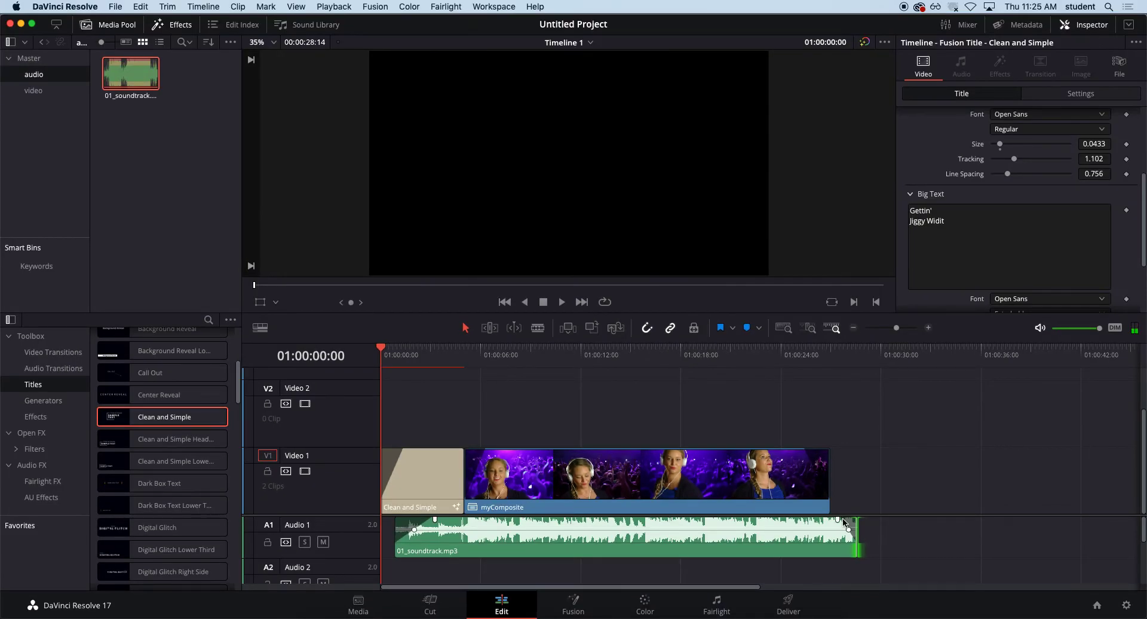
left_click_drag(838, 519, 823, 519)
Step: Play the finished sequence with title, composite and soundtrack full screen from the start
key("super+f")
key("space")
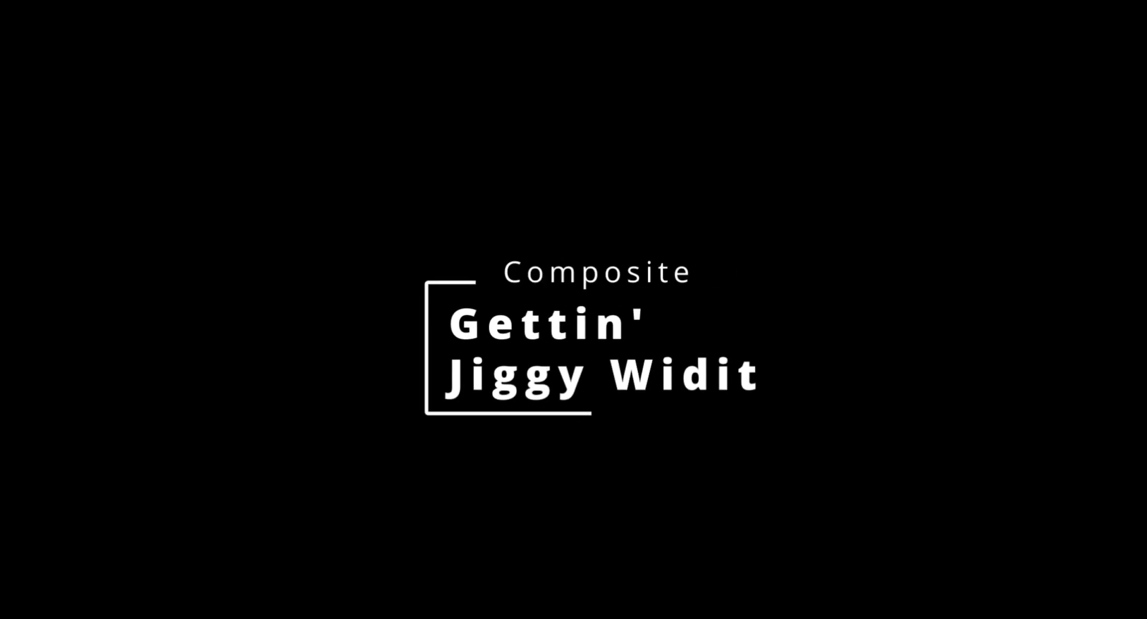
mouse_move(453, 375)
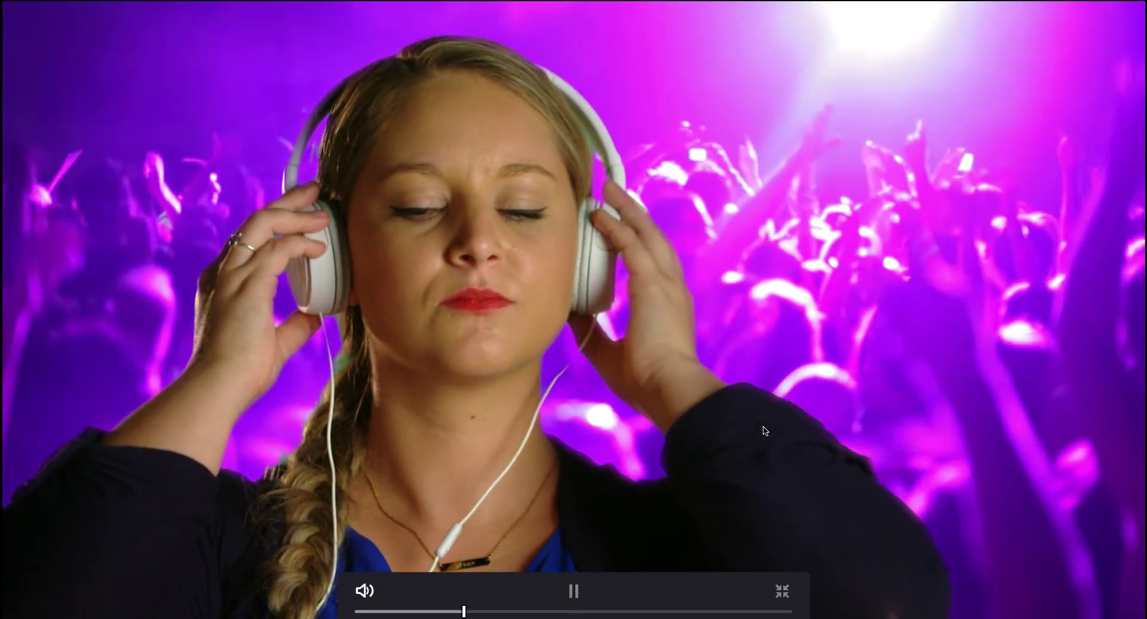
Step: Review the opening of the sequence and the start of the composite again at full screen, then return to the timeline
key("space")
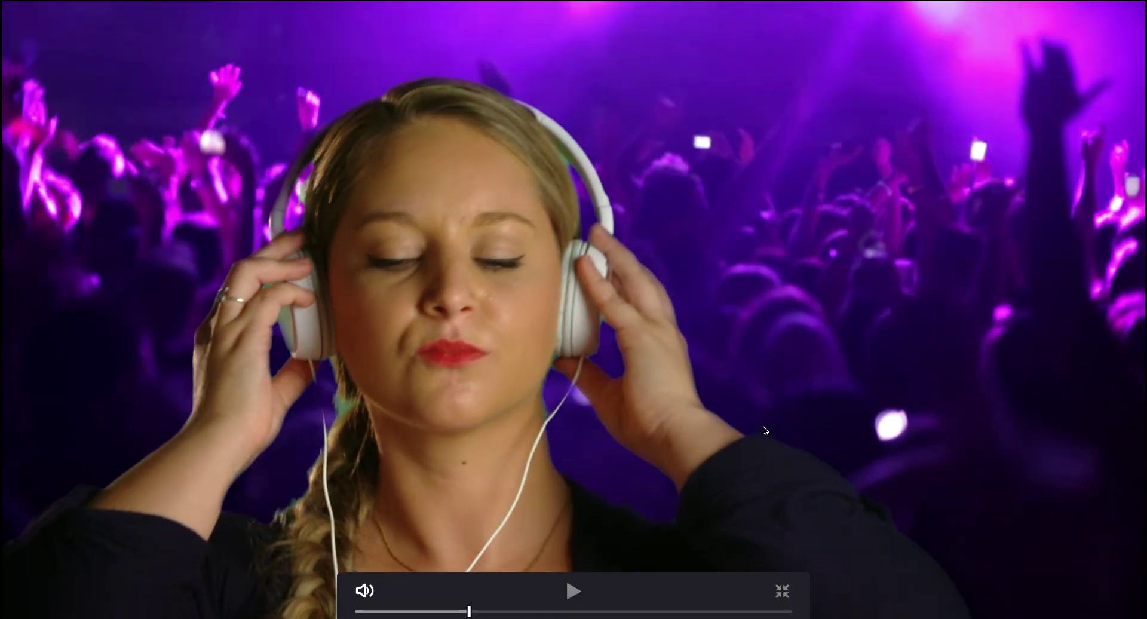
left_click(432, 612)
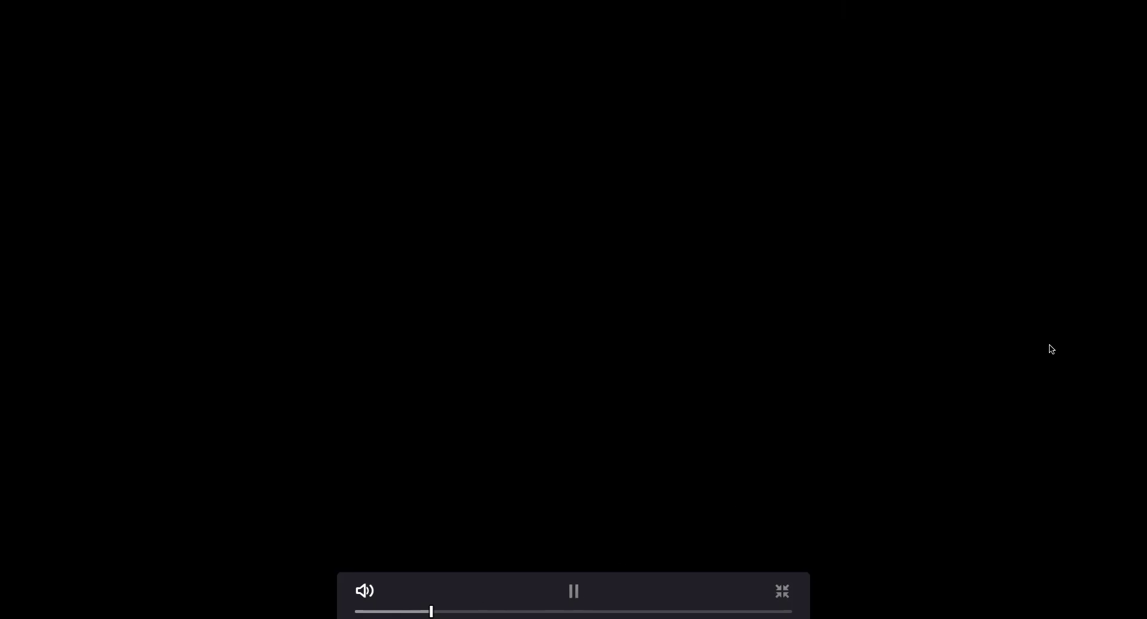
key("space")
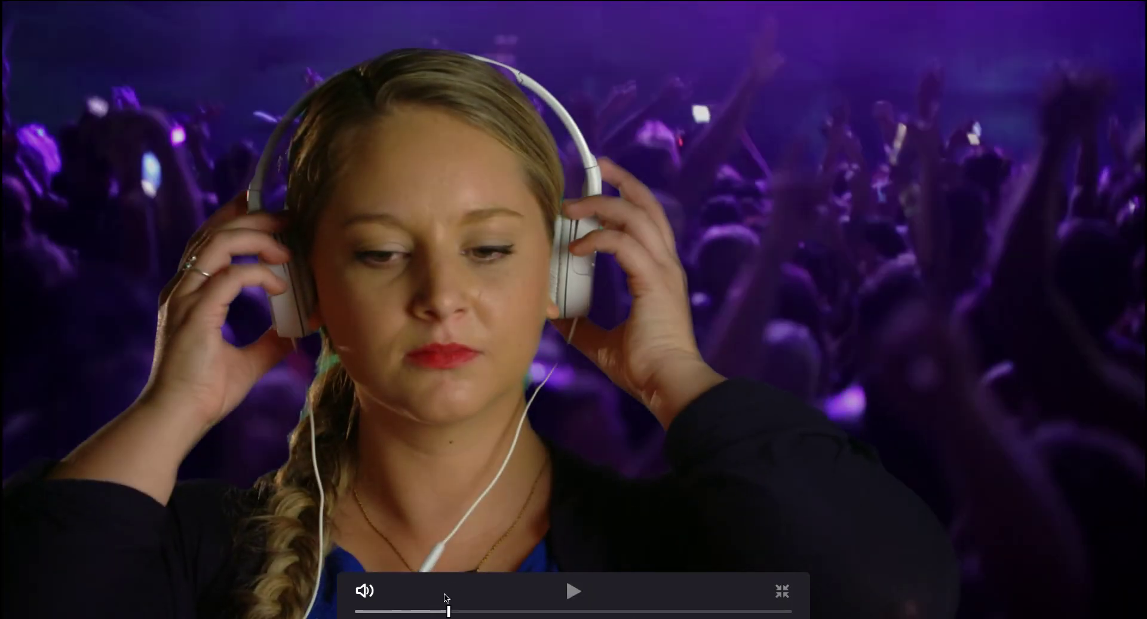
left_click(343, 612)
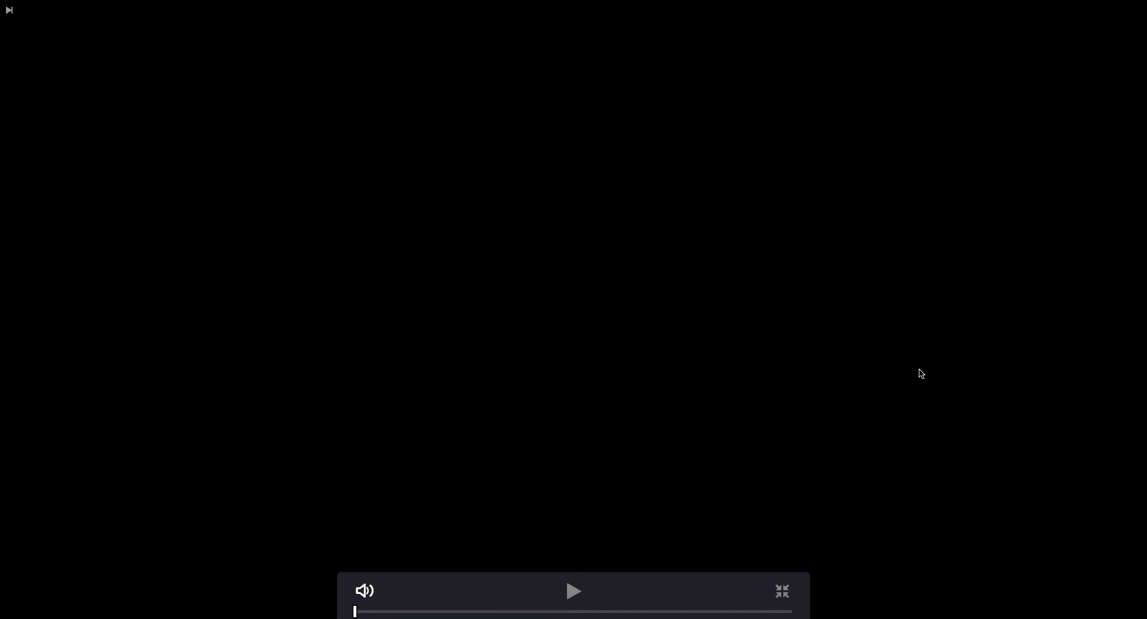
key("space")
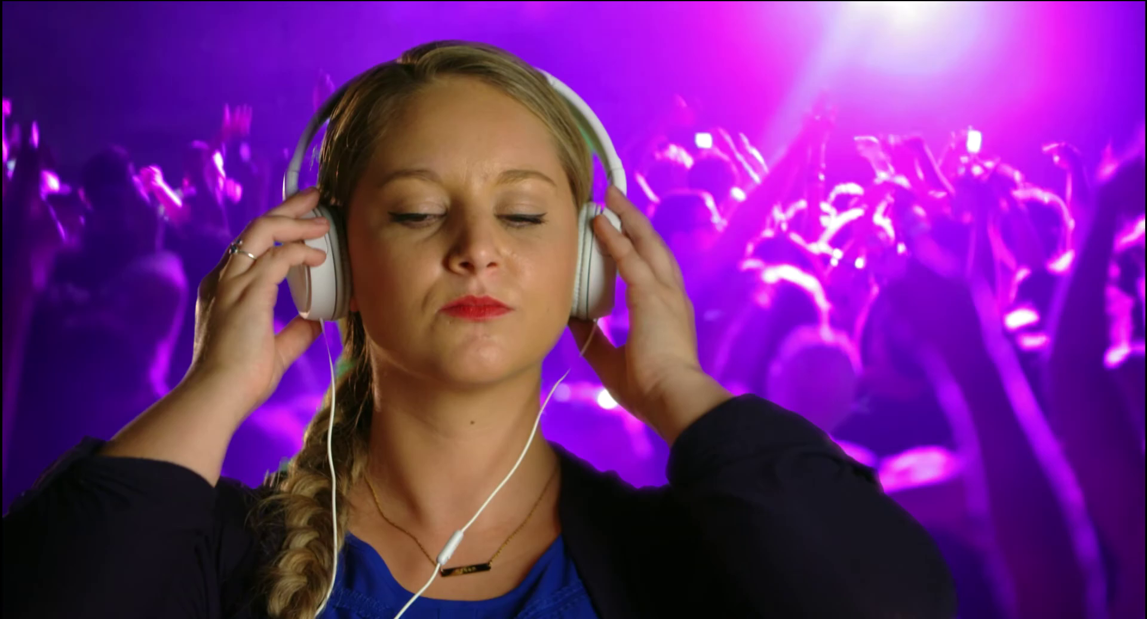
mouse_move(916, 376)
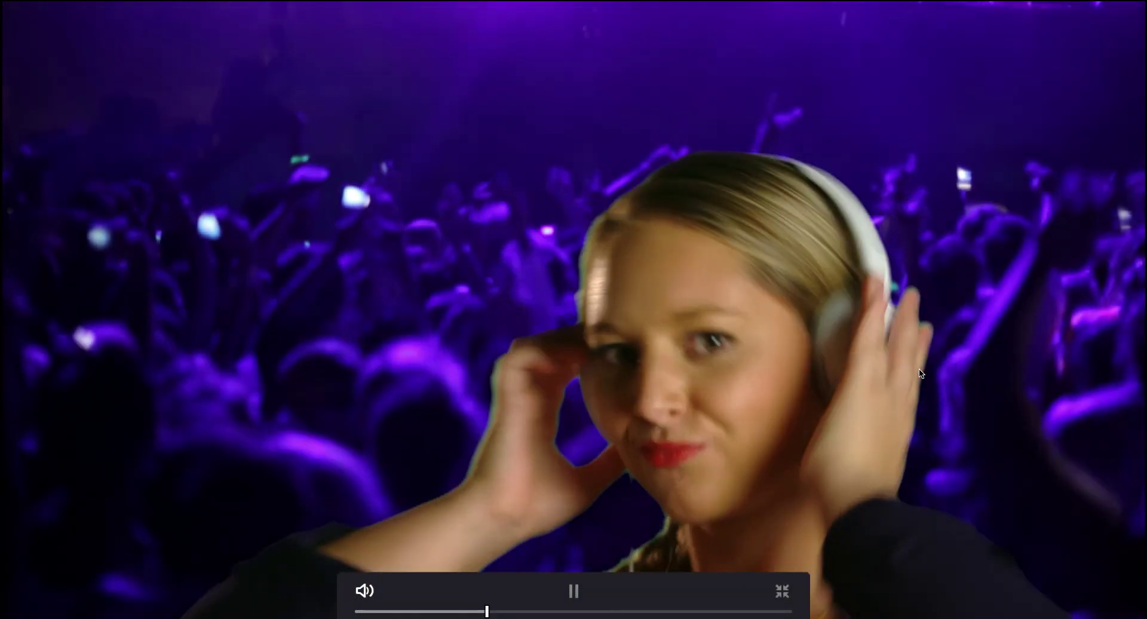
left_click(919, 374)
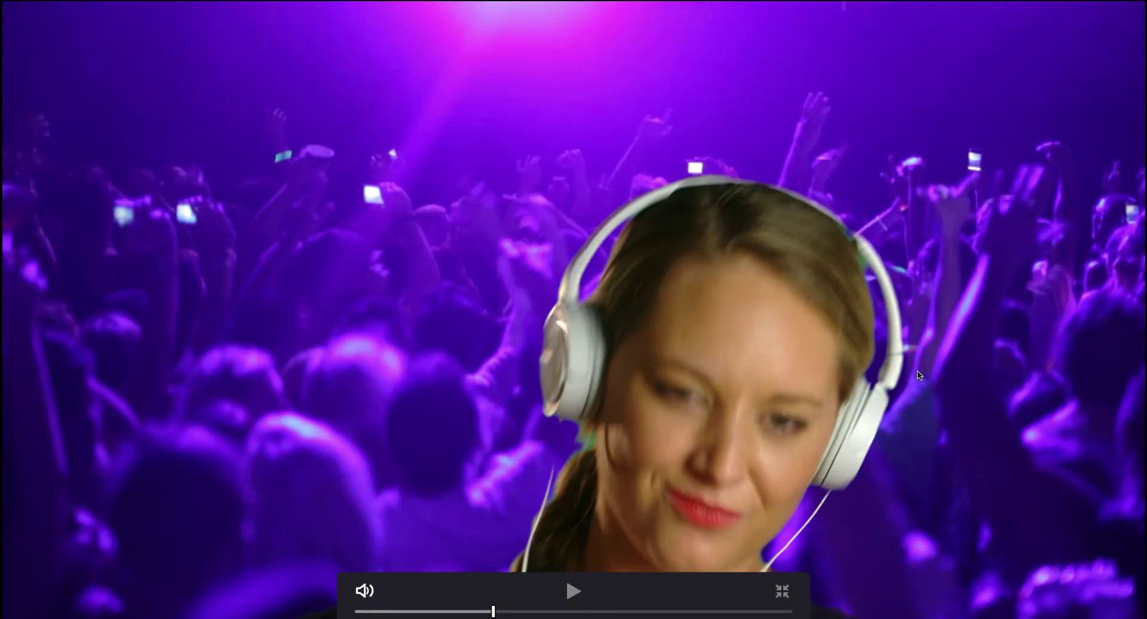
key("Escape")
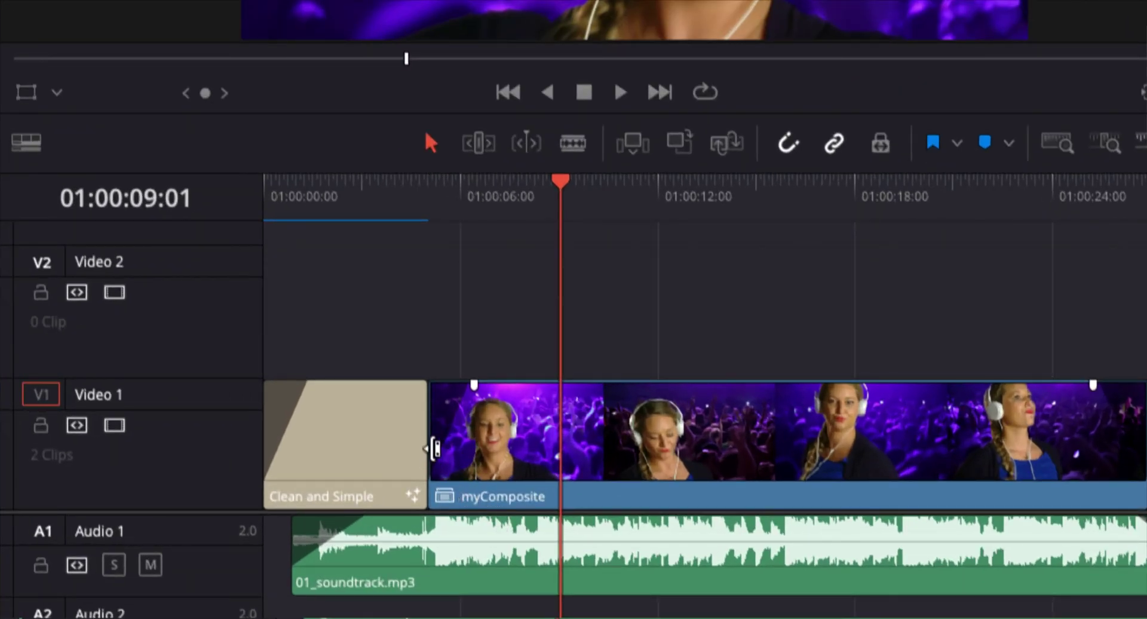
Step: Trim the start of the myComposite clip to 01:00:08:03 and close the gap left after the Clean and Simple title
left_click_drag(543, 179, 432, 205)
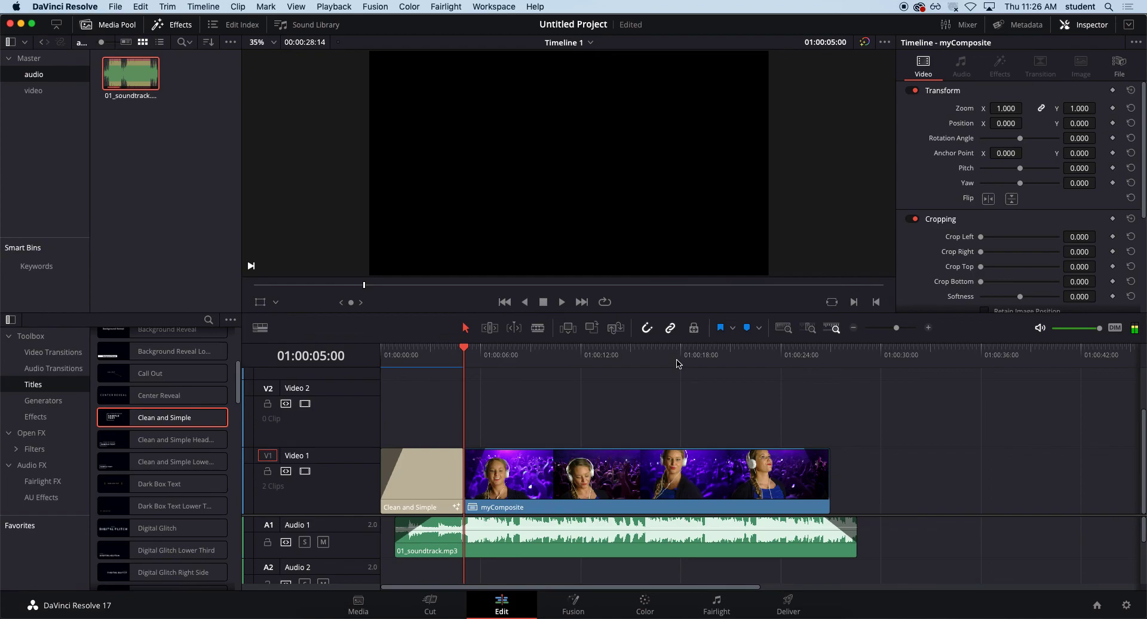
key("space")
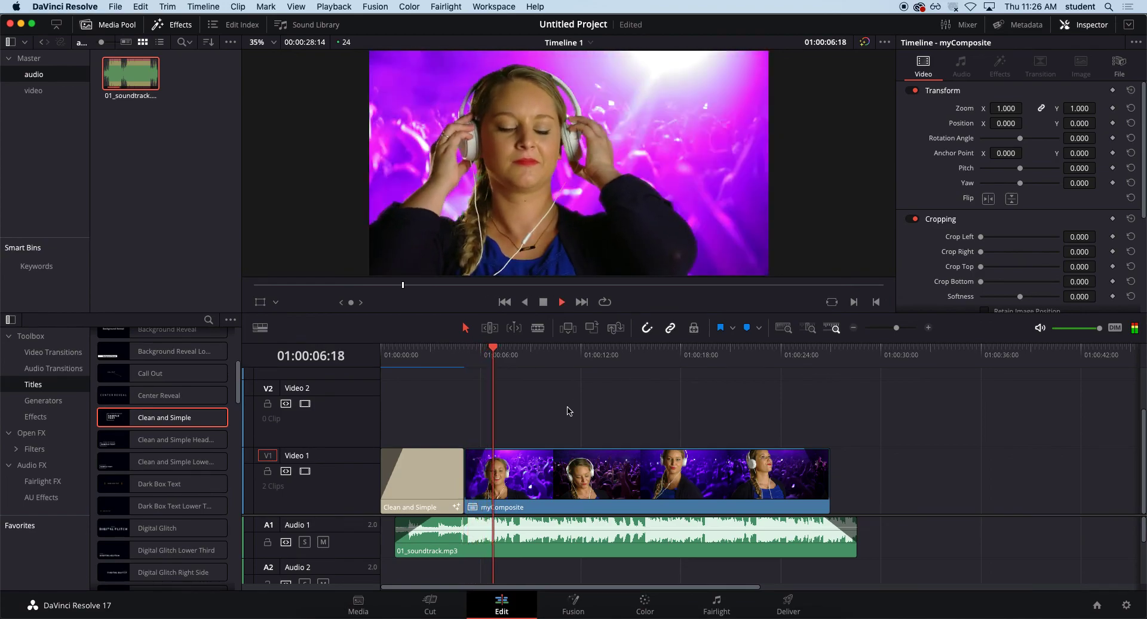
key("space")
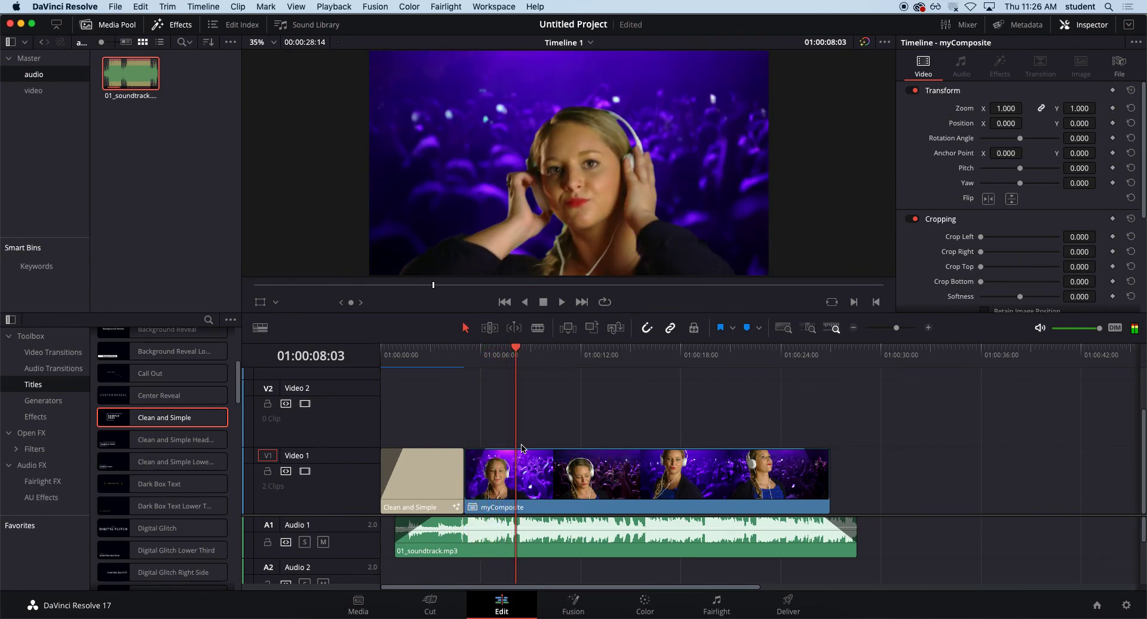
left_click_drag(470, 476, 517, 476)
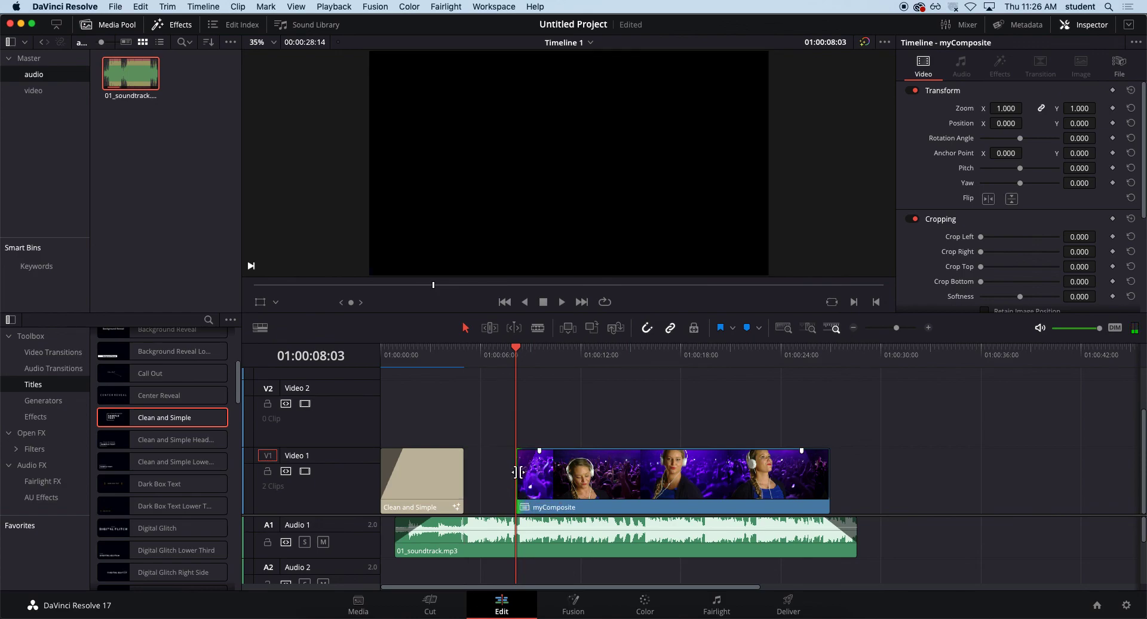
right_click(505, 475)
left_click(521, 481)
Step: Play the sequence from the cut between the title and the shortened composite clip to check the new start
left_click_drag(451, 354, 396, 354)
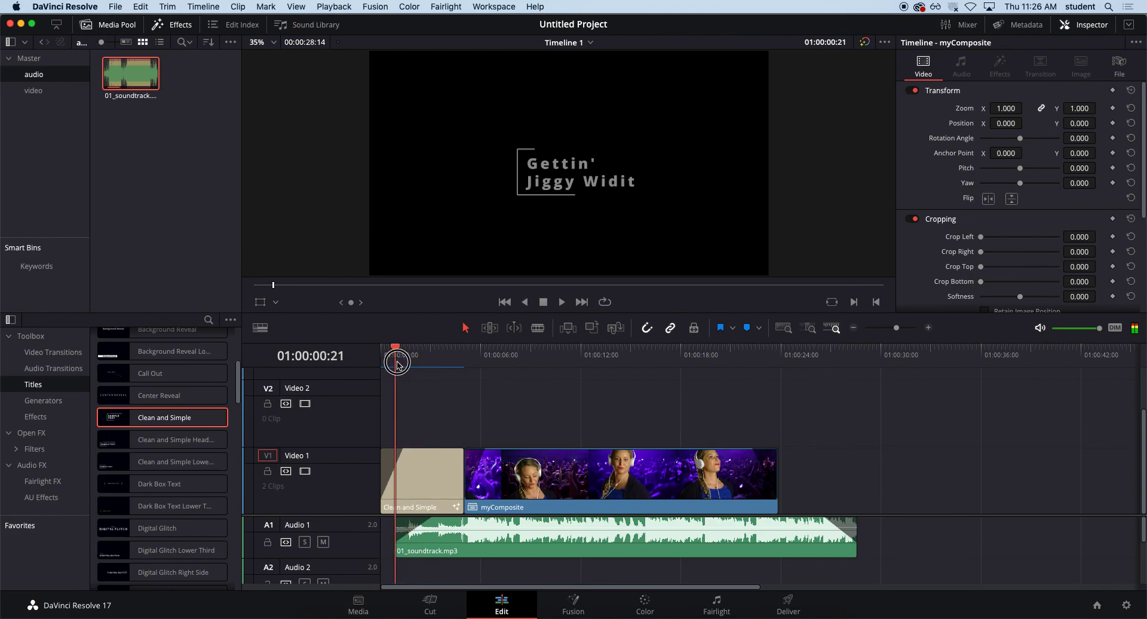
left_click(394, 367)
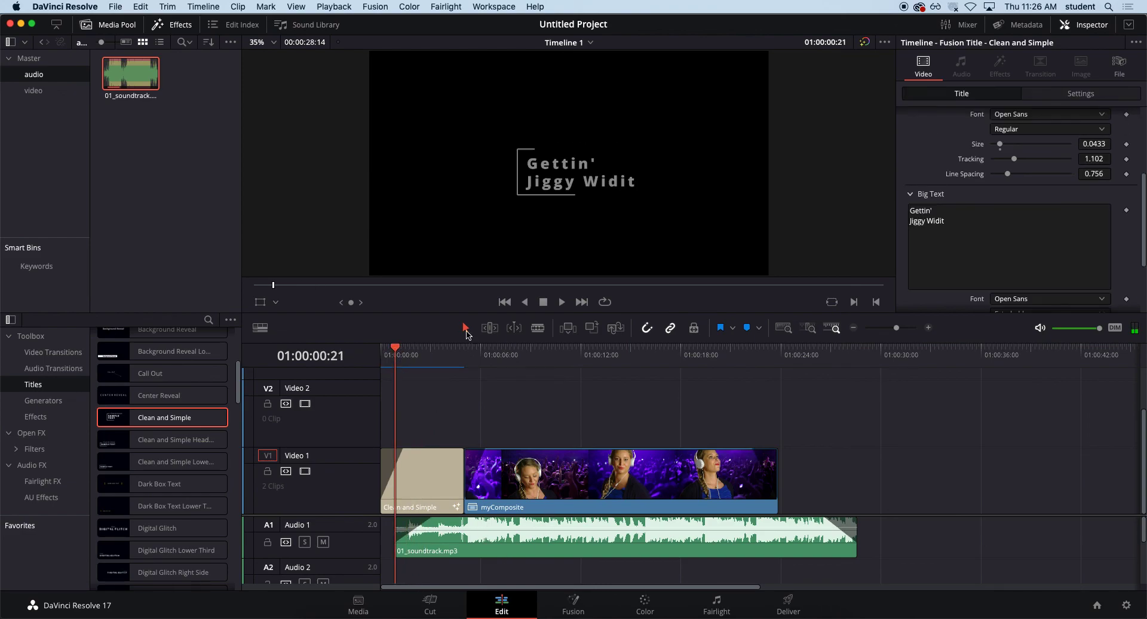
left_click(463, 355)
key("space")
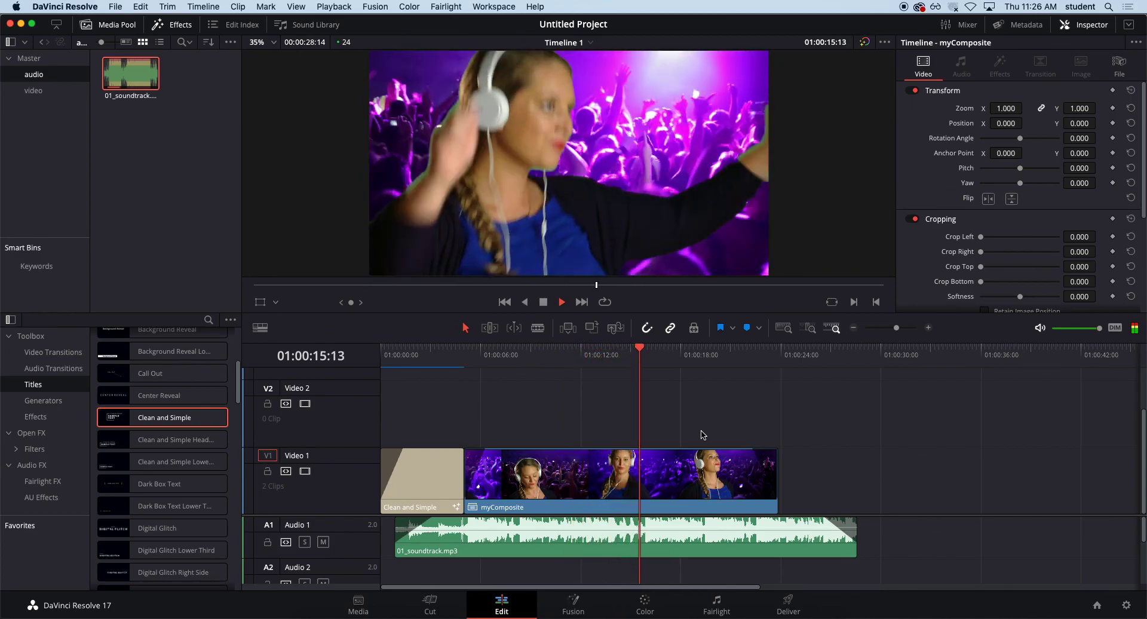
key("space")
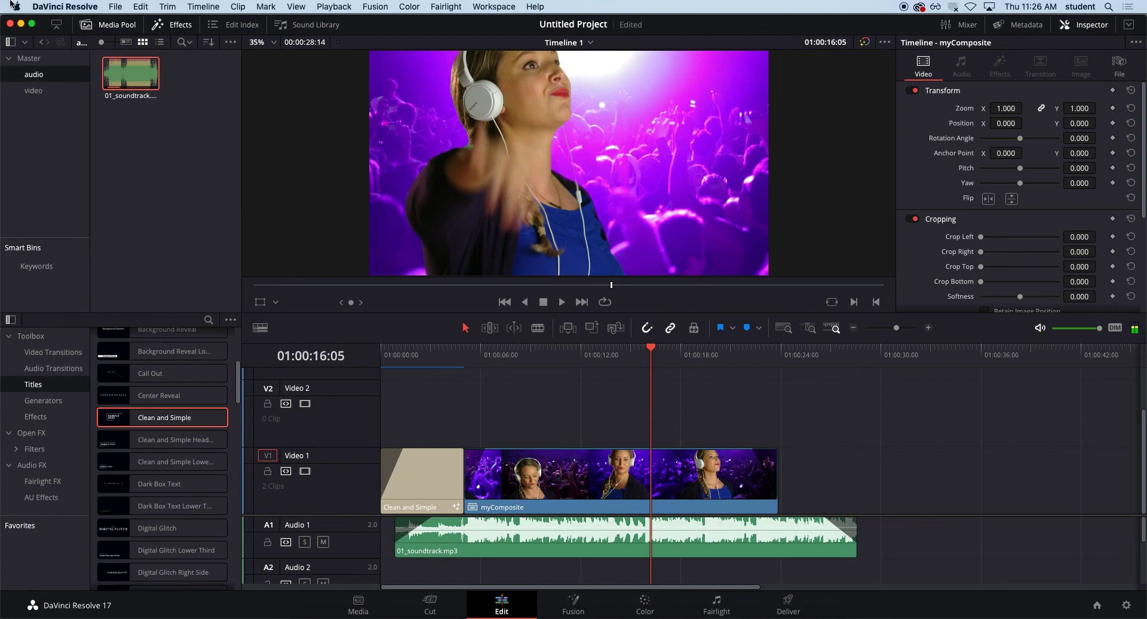
Step: Start saving the current project and activate its name entry
left_click(78, 8)
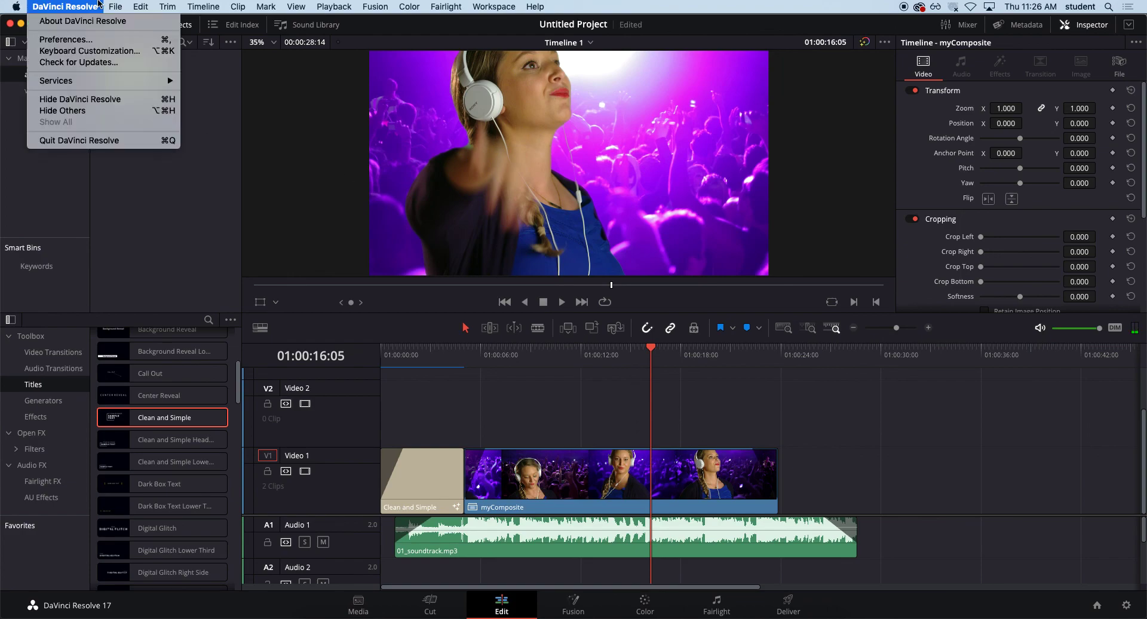
mouse_move(116, 6)
left_click(137, 79)
left_click(58, 6)
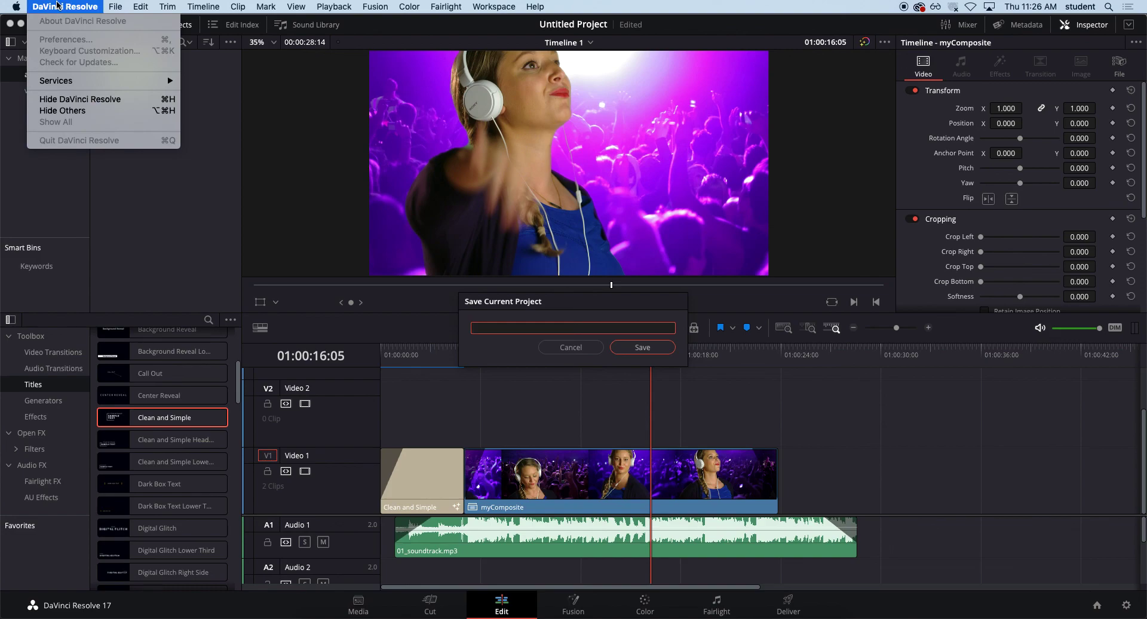
left_click(538, 328)
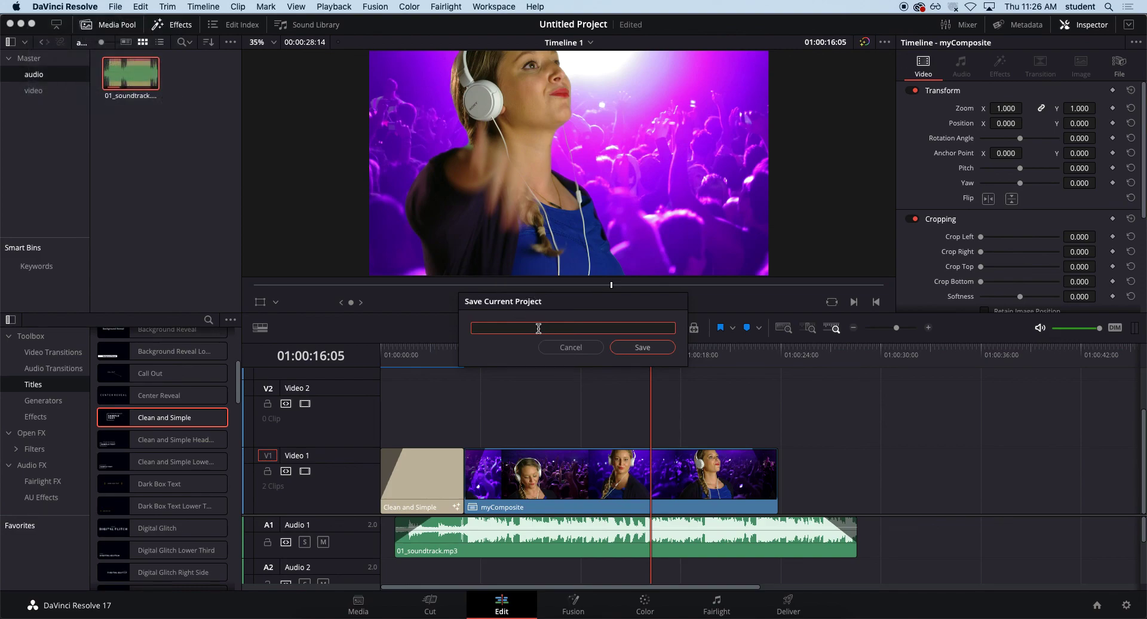